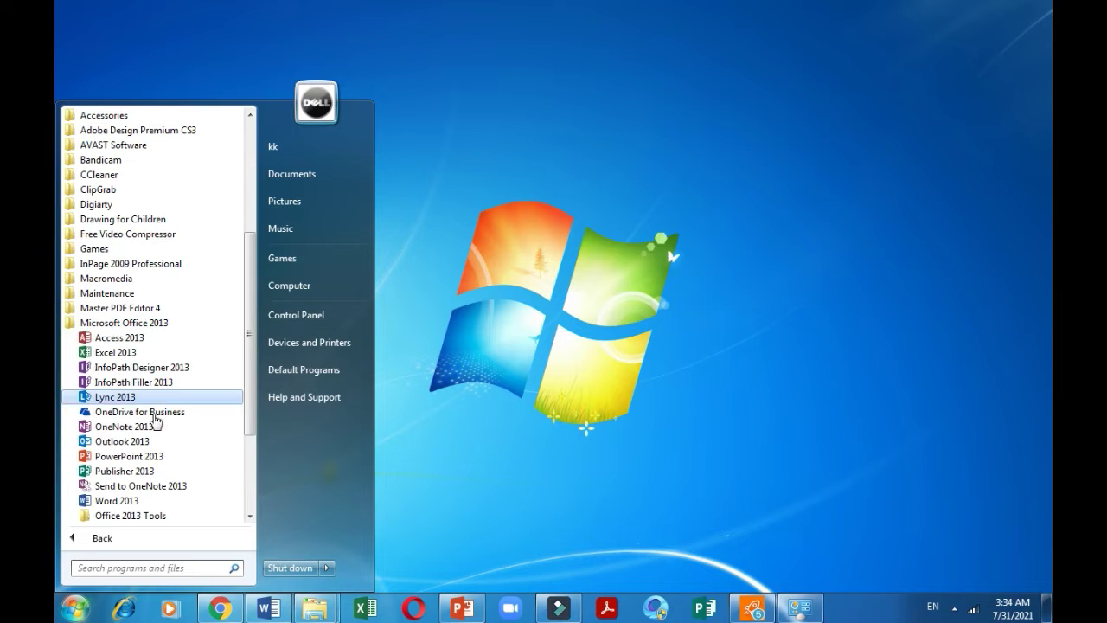
Start Word 2013 and create a new blank document
left_click(159, 500)
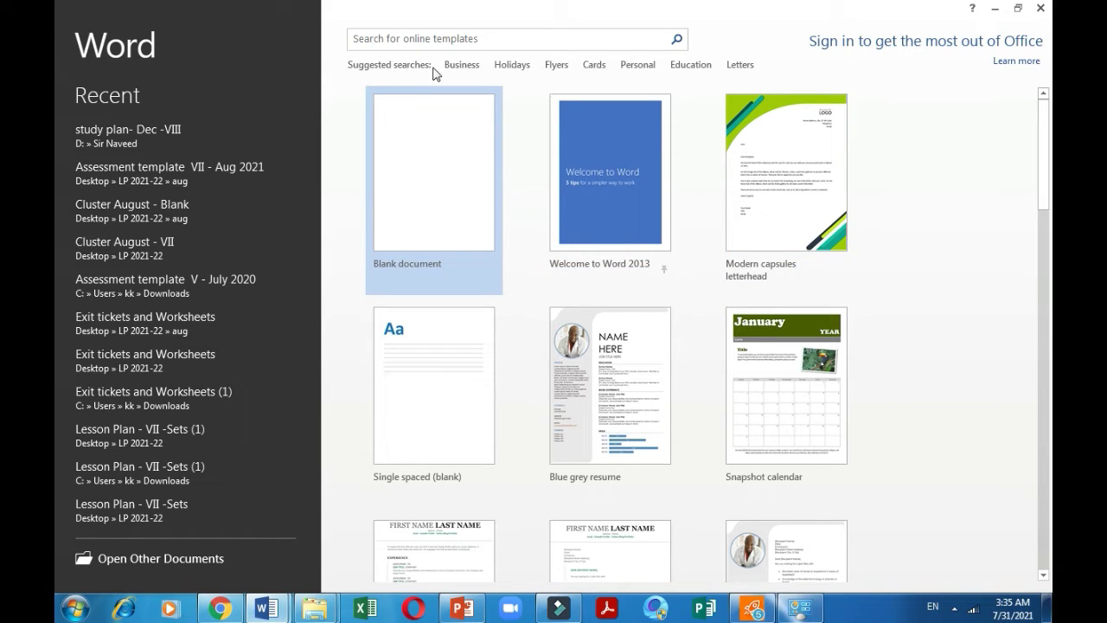
left_click(434, 202)
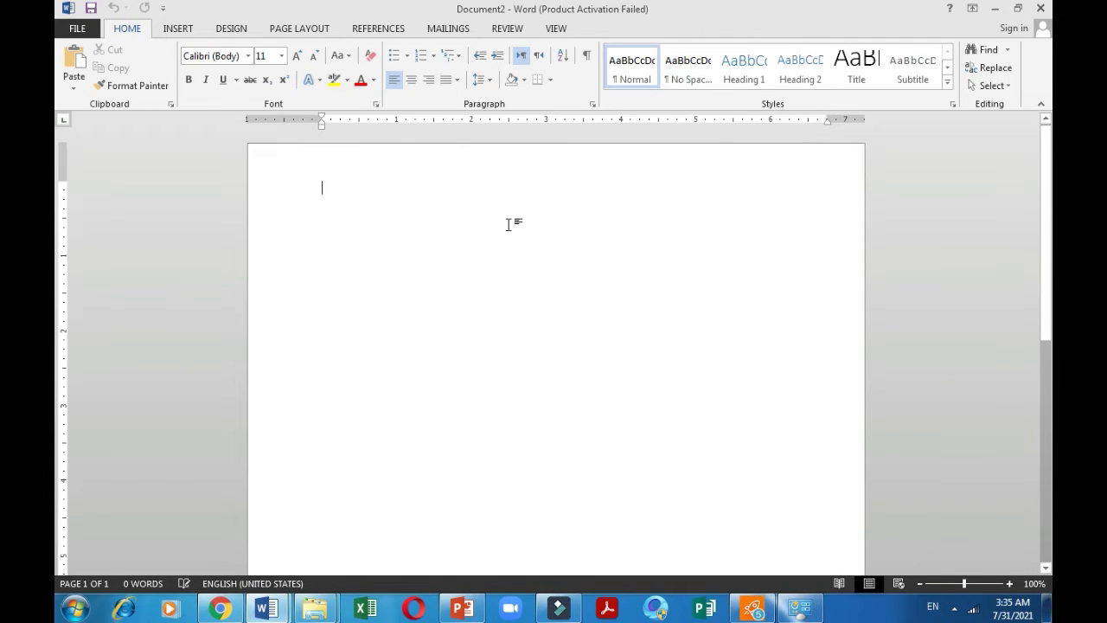
Look over the blank page and the available Home, Insert, Design and Page Layout commands
scroll(508, 225, "down", 3)
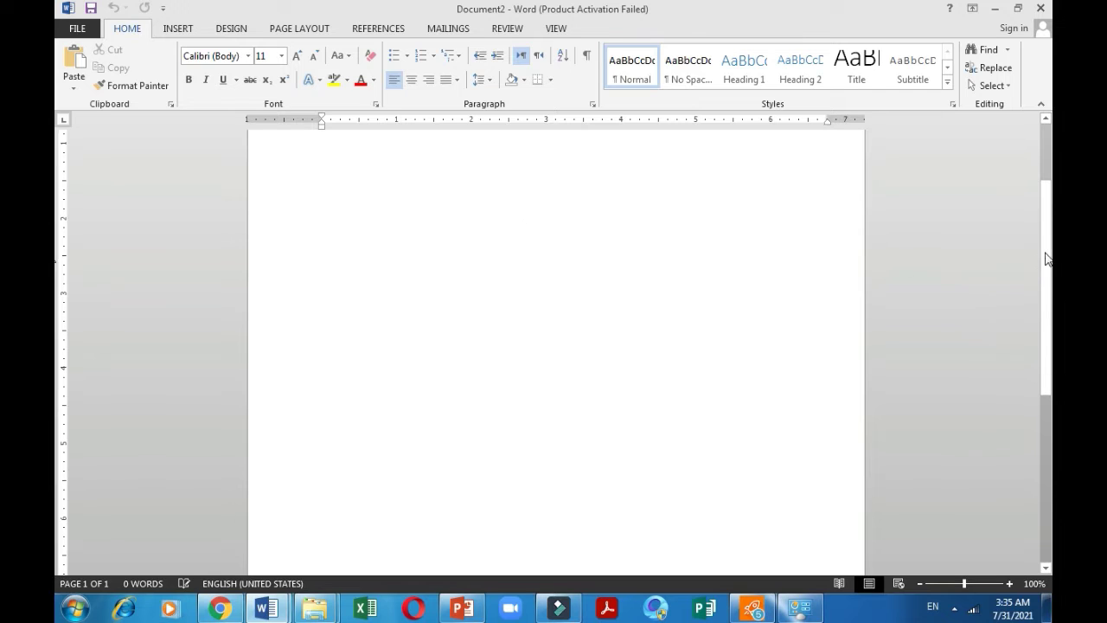
left_click_drag(1046, 257, 1019, 167)
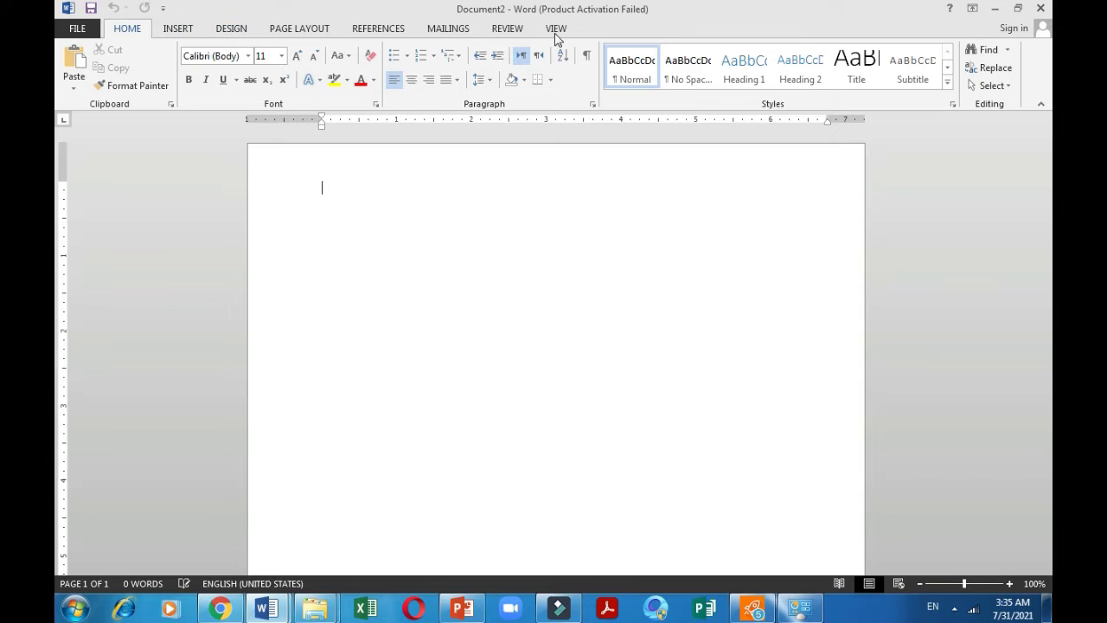
left_click(178, 31)
left_click(293, 31)
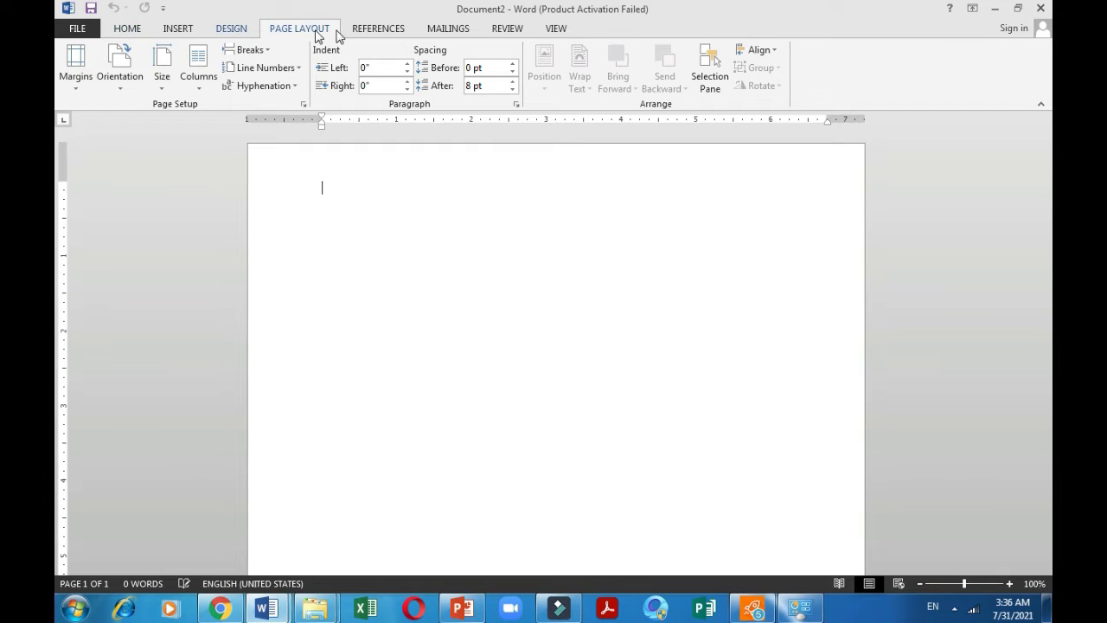
left_click(130, 31)
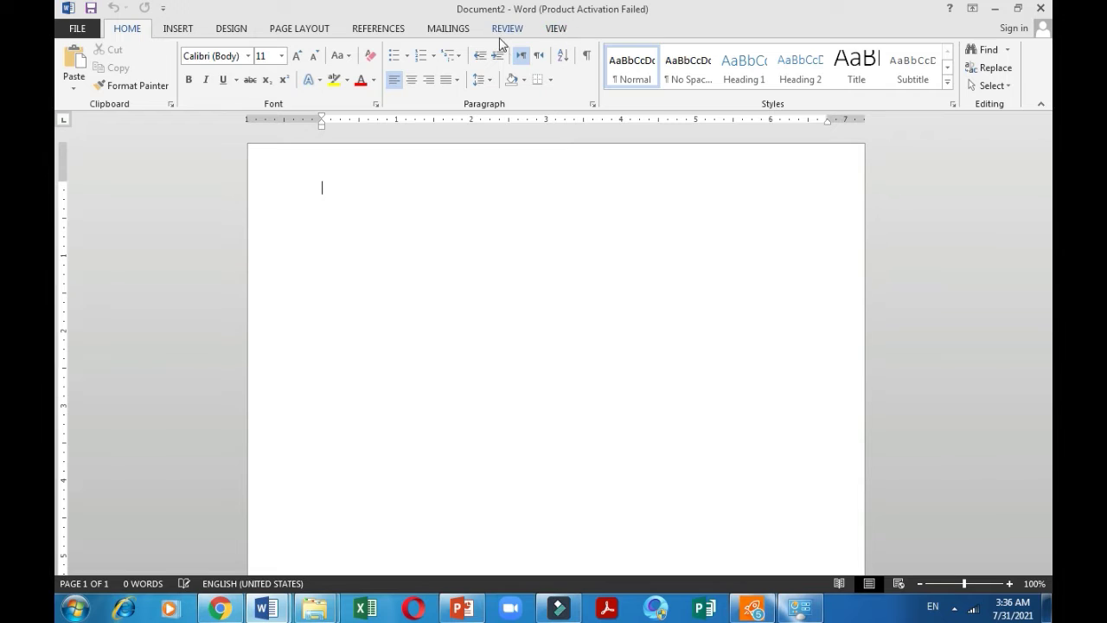
left_click(179, 30)
left_click(227, 31)
left_click(130, 30)
left_click(179, 29)
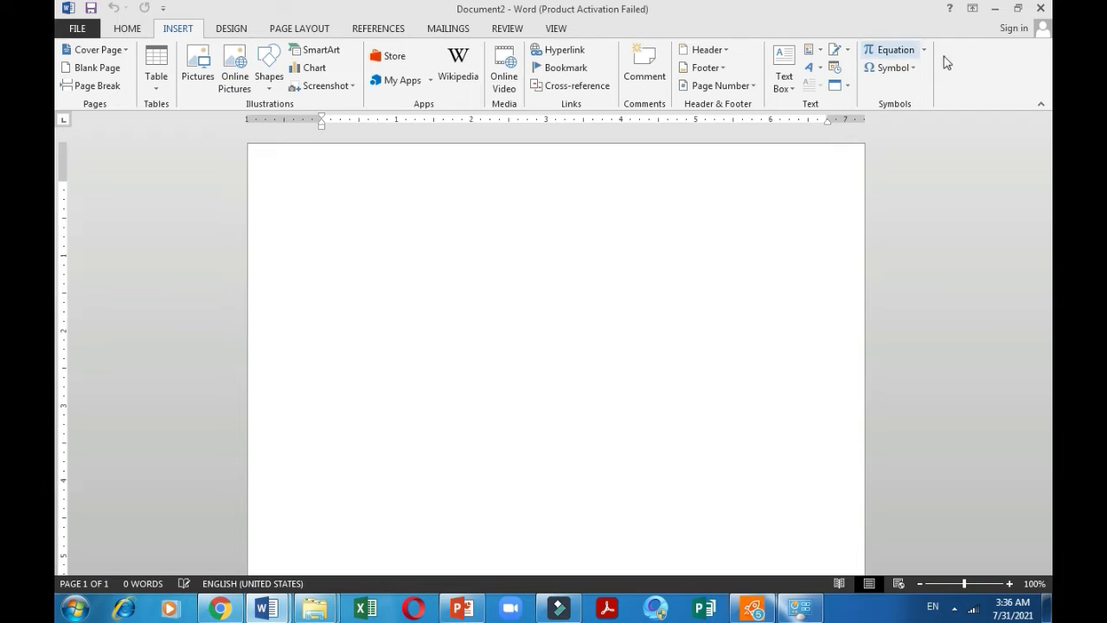
left_click(137, 32)
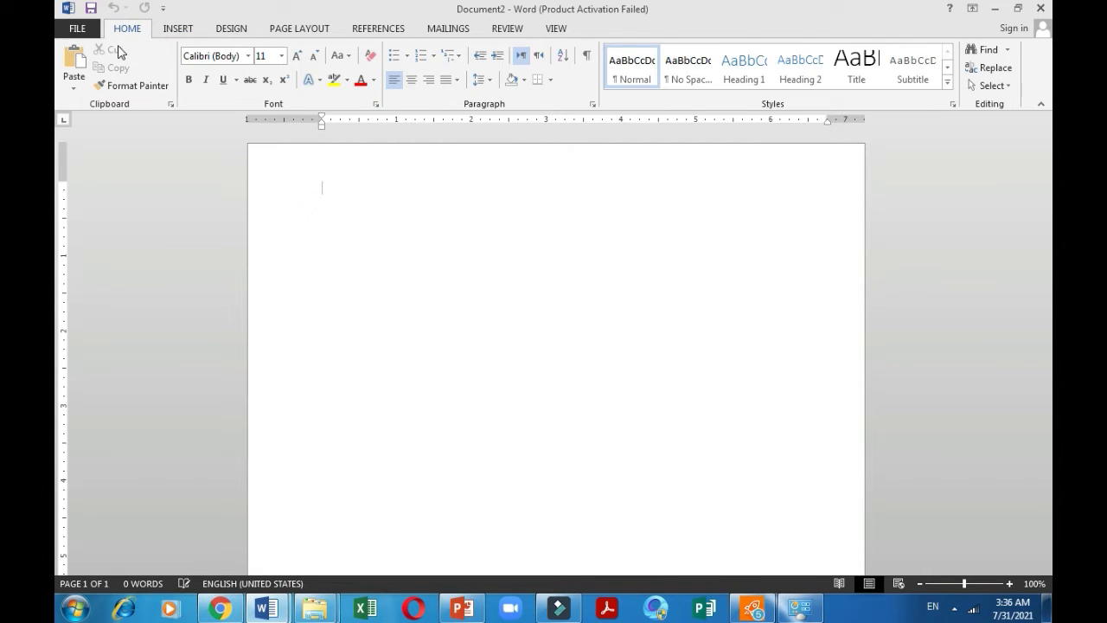
left_click(161, 32)
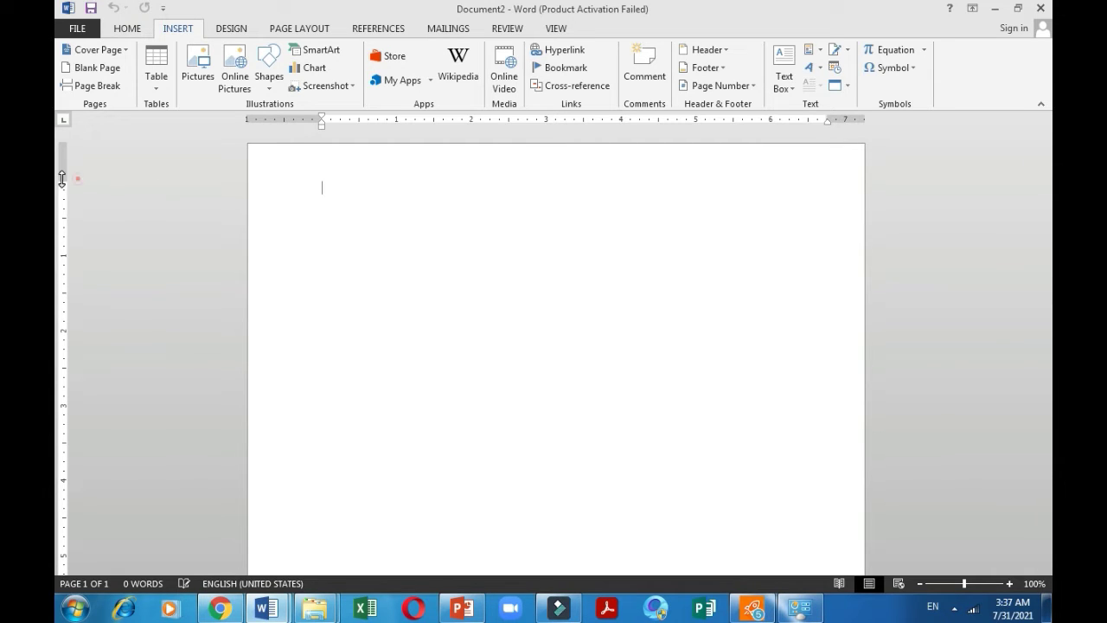
Adjust the page margins on the rulers, making the top margin slightly larger and the left margin slightly smaller
left_click_drag(62, 179, 60, 185)
left_click_drag(63, 185, 63, 185)
left_click_drag(321, 119, 315, 120)
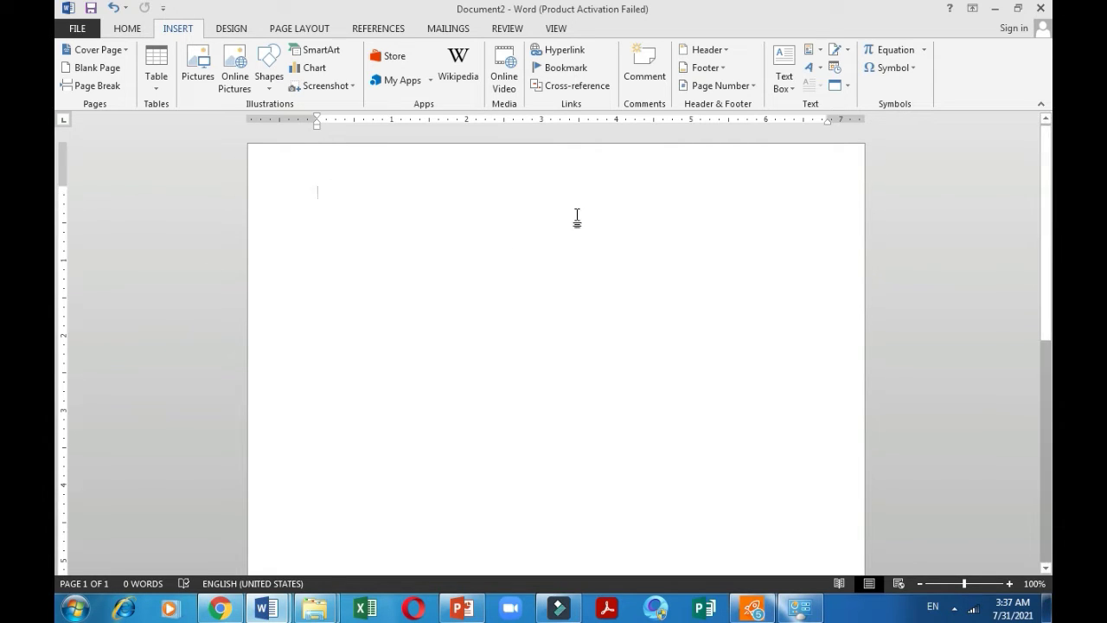
View the document in Read Mode and Web Layout, returning to Print Layout after each
left_click_drag(1046, 261, 1042, 290)
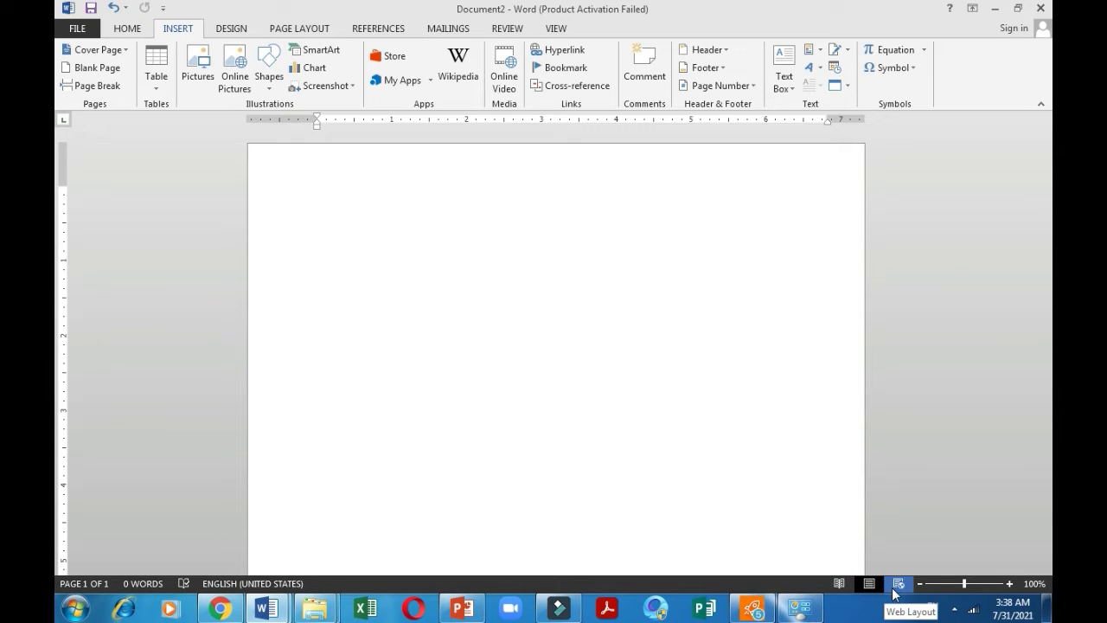
left_click(838, 586)
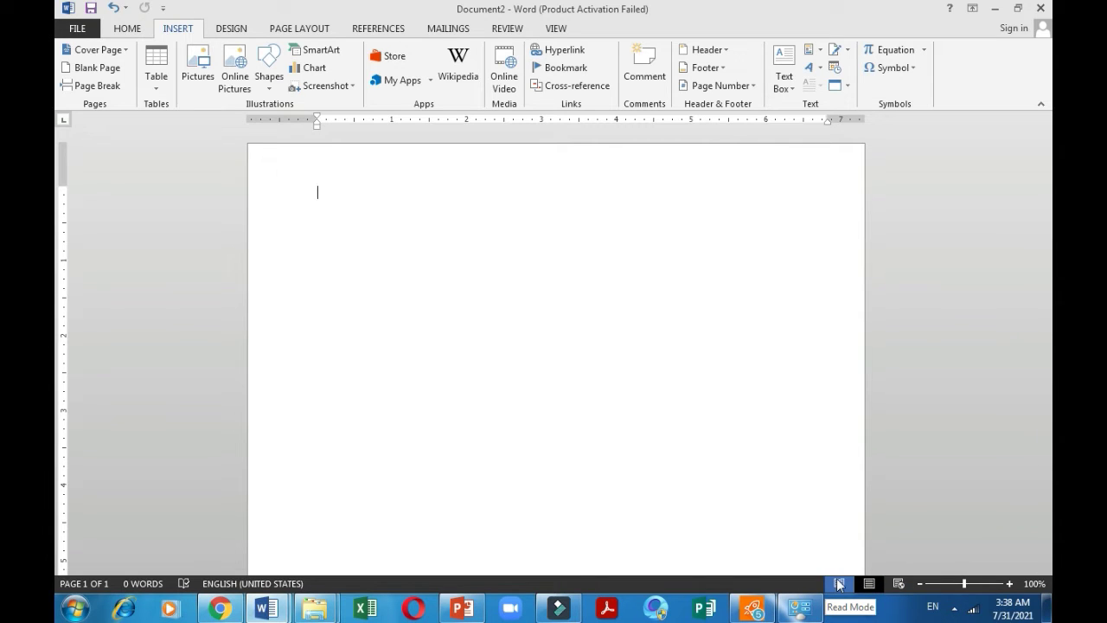
left_click(838, 585)
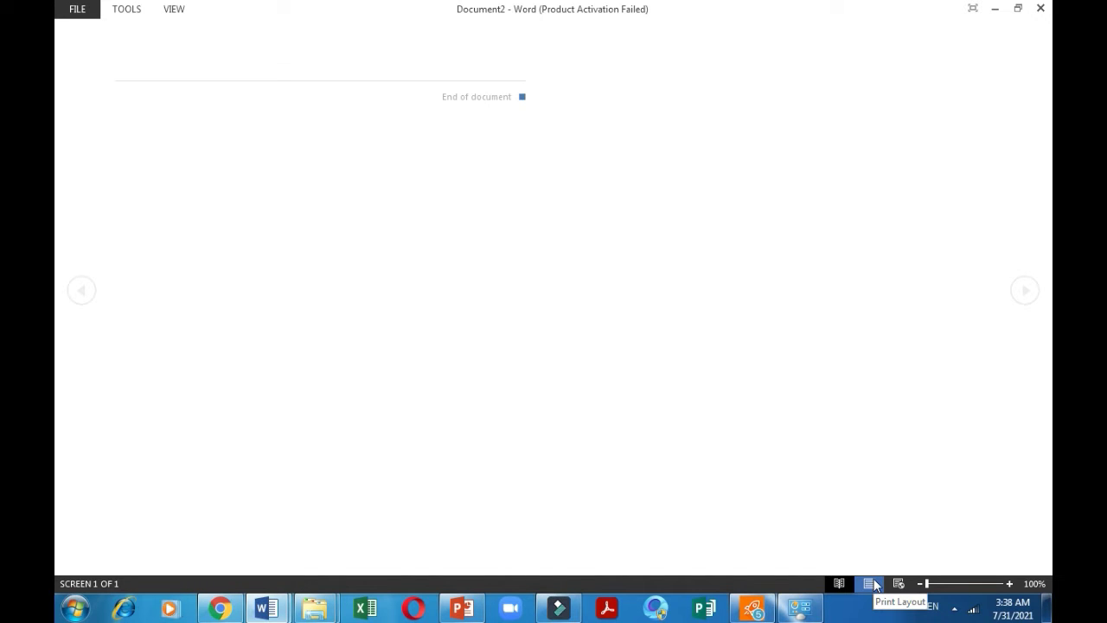
left_click(870, 585)
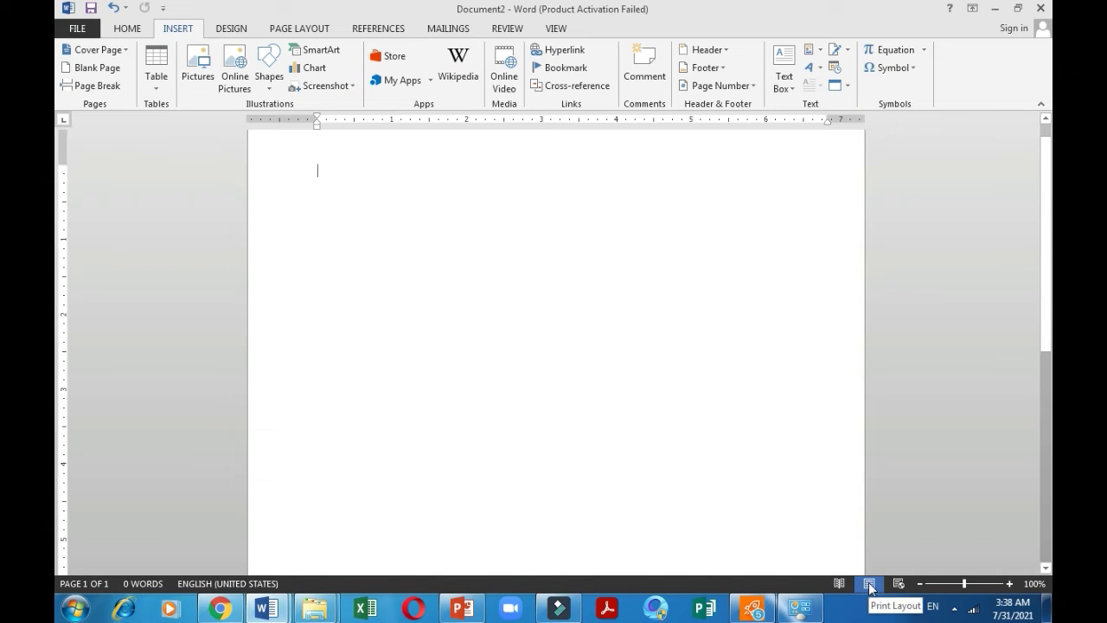
left_click(896, 584)
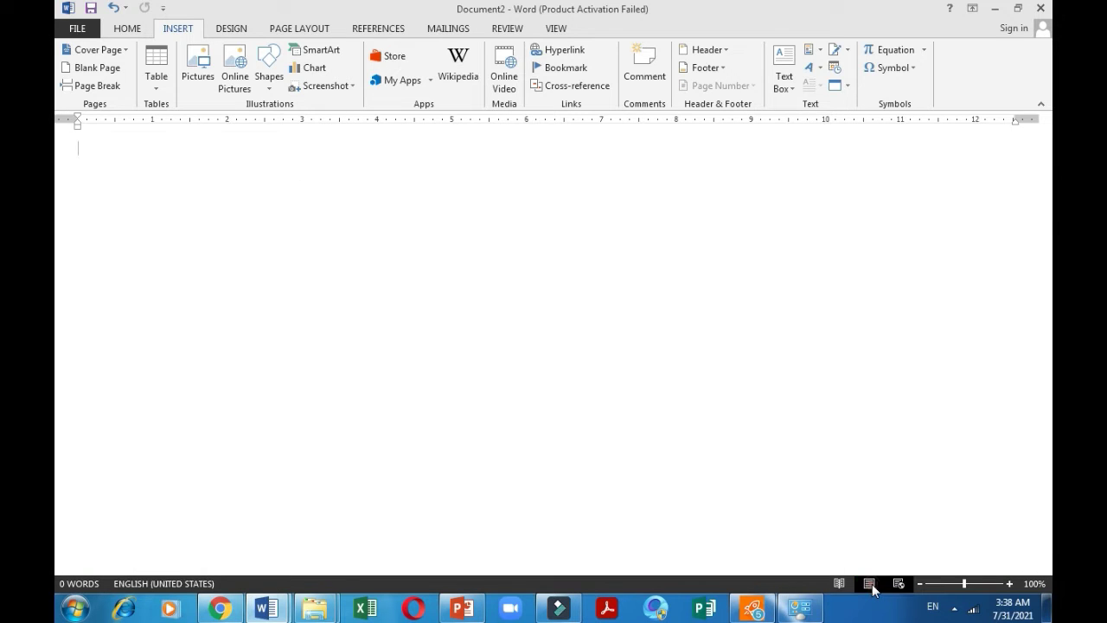
left_click(871, 585)
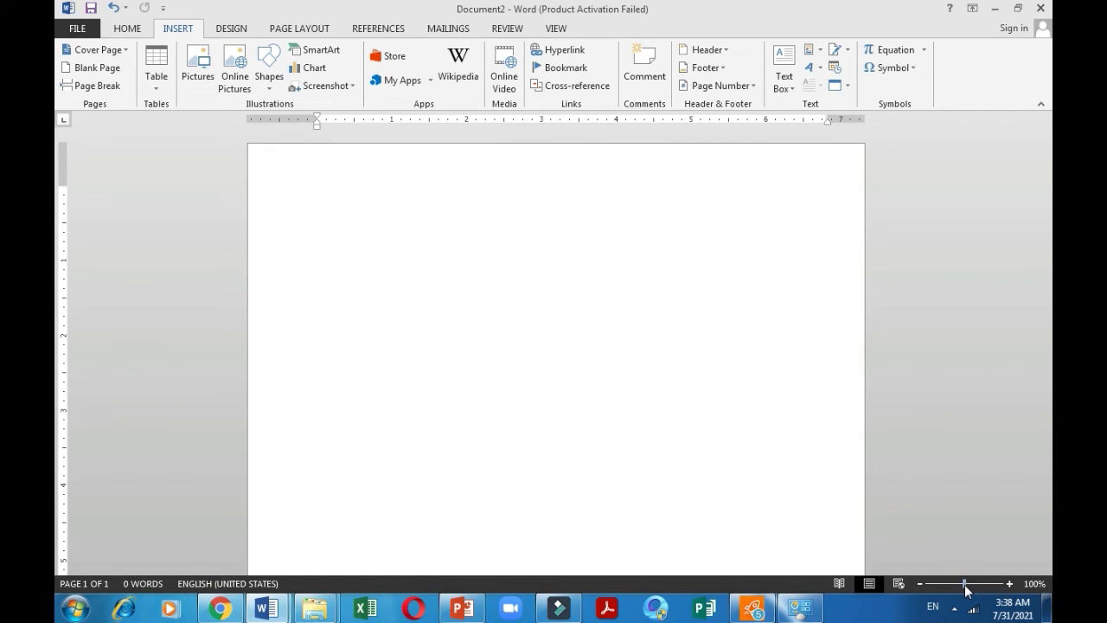
Zoom the page out to 70% and back in to 110%
left_click_drag(967, 589, 955, 593)
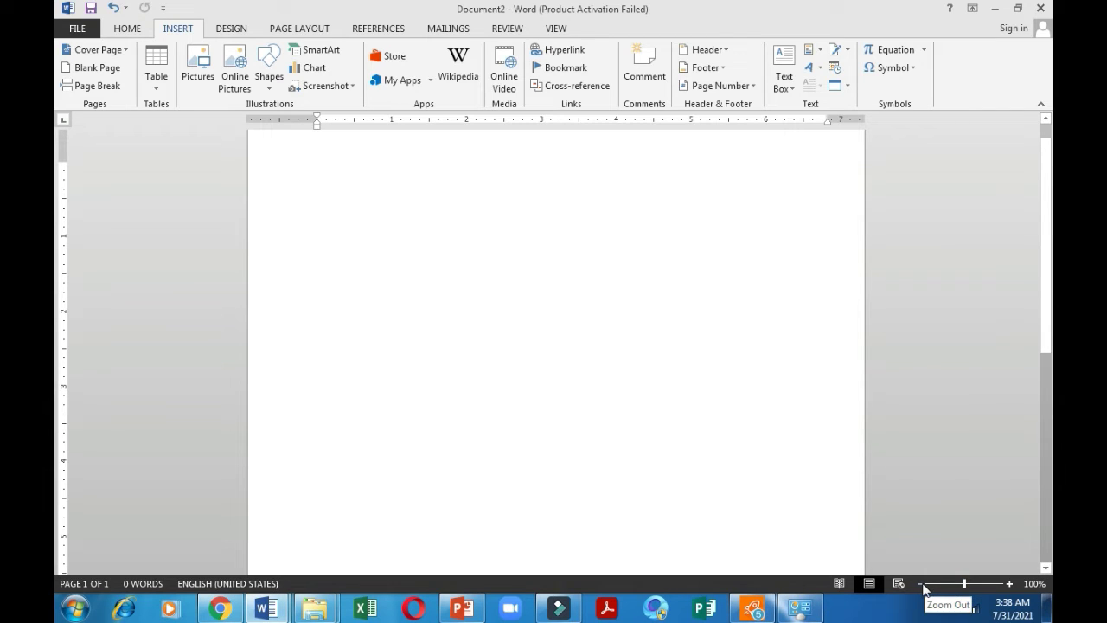
left_click(922, 584)
left_click(922, 585)
left_click(921, 584)
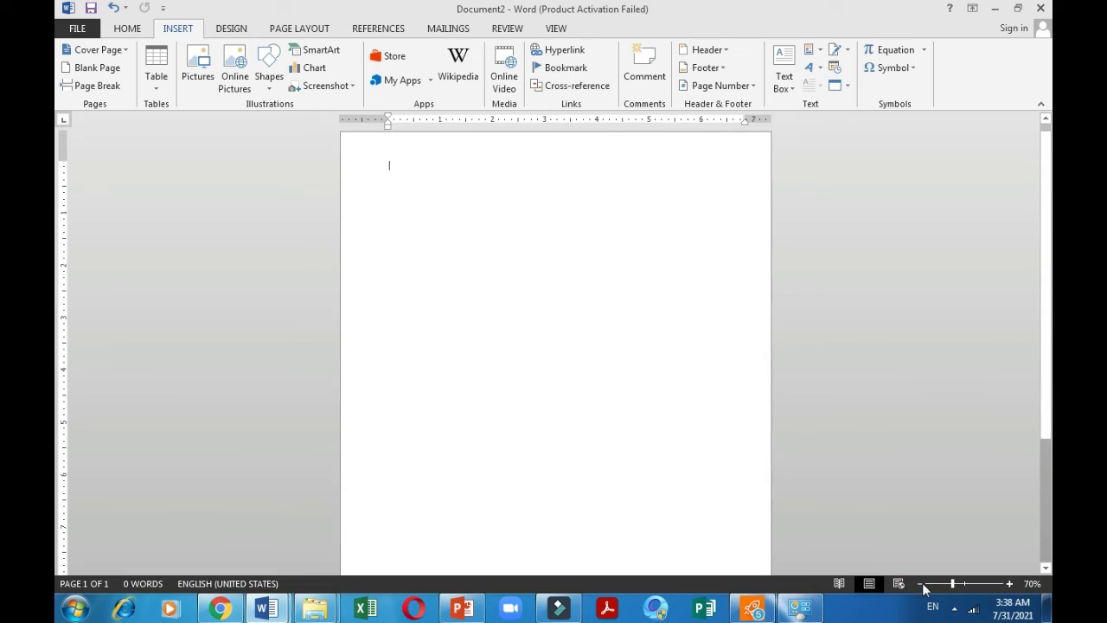
left_click(1010, 585)
left_click(1010, 585)
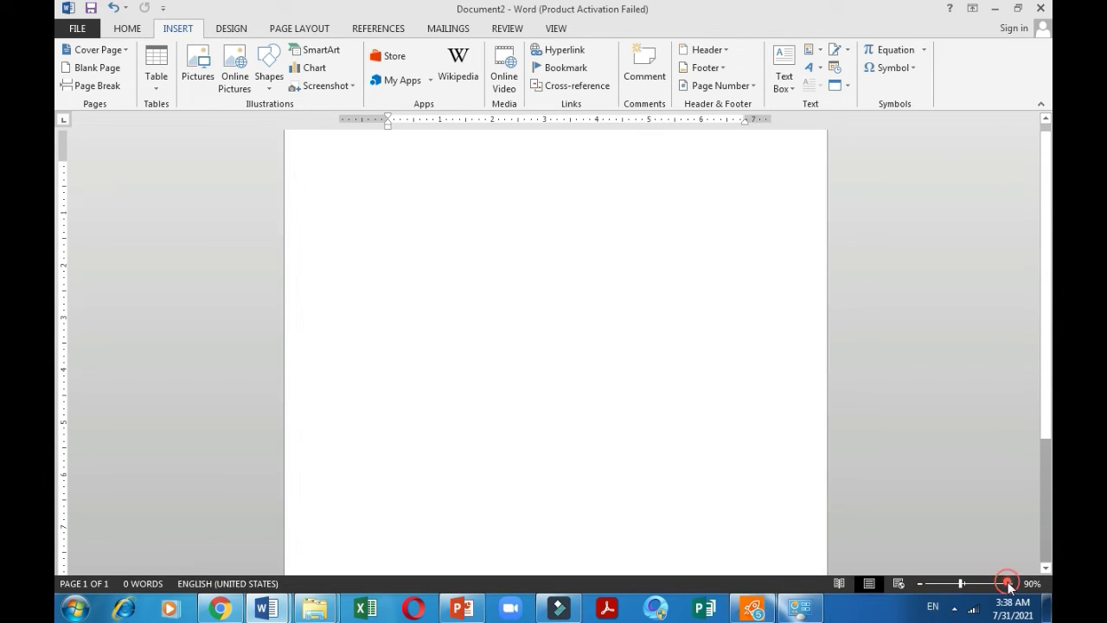
left_click(1010, 585)
left_click(1010, 584)
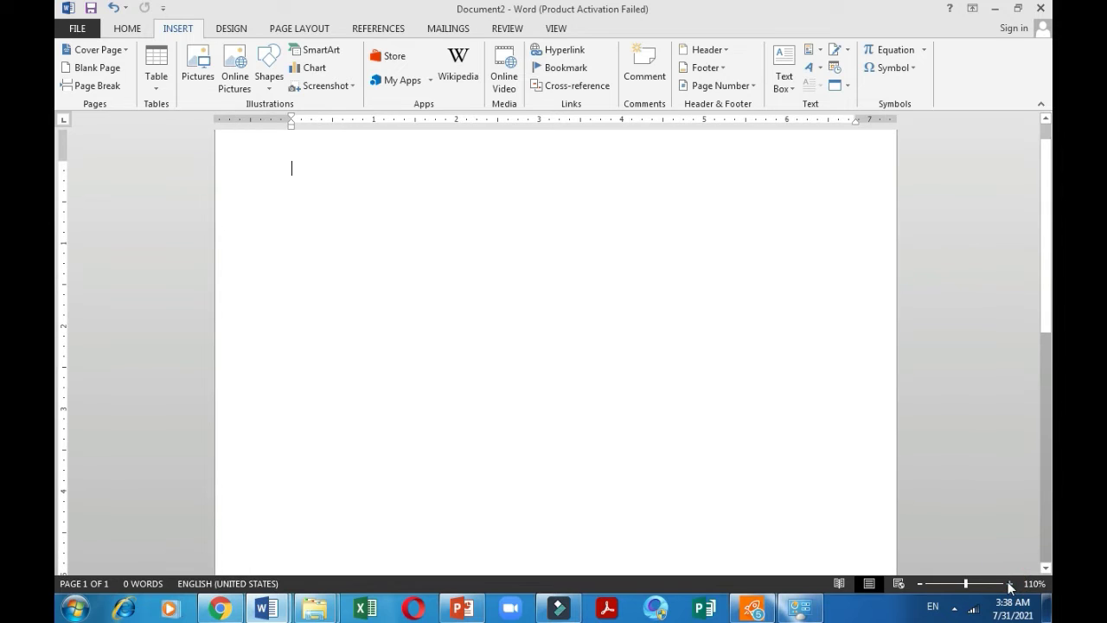
Zoom the page out to 60%
left_click(920, 584)
left_click(920, 584)
left_click(920, 584)
left_click(920, 583)
left_click(920, 583)
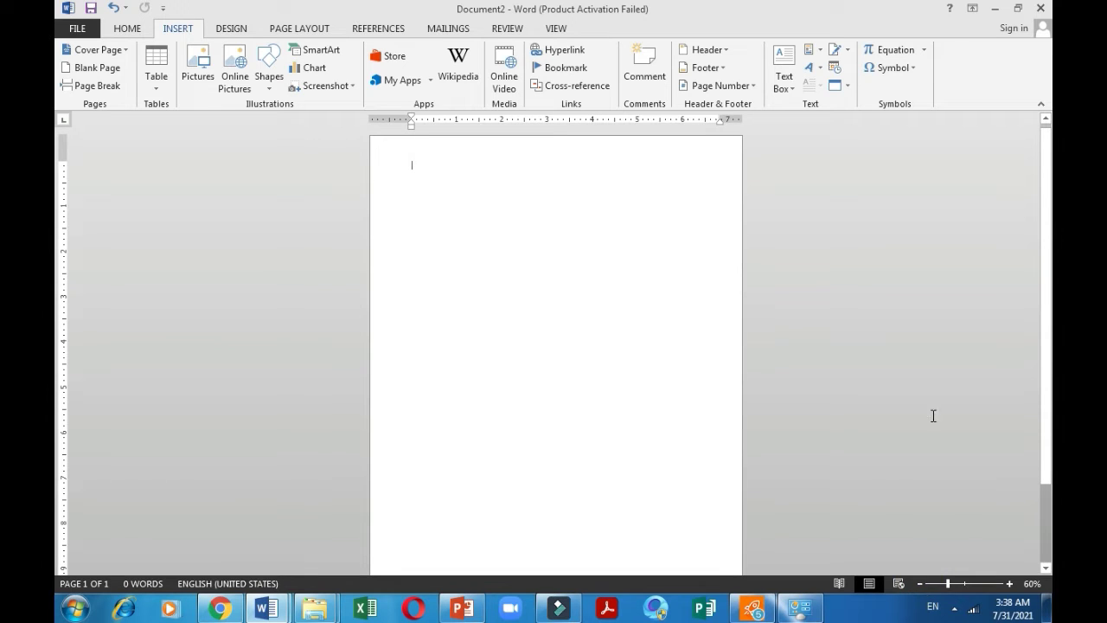
Enlarge the page view to 130% and settle the zoom at 108%
left_click(1011, 581)
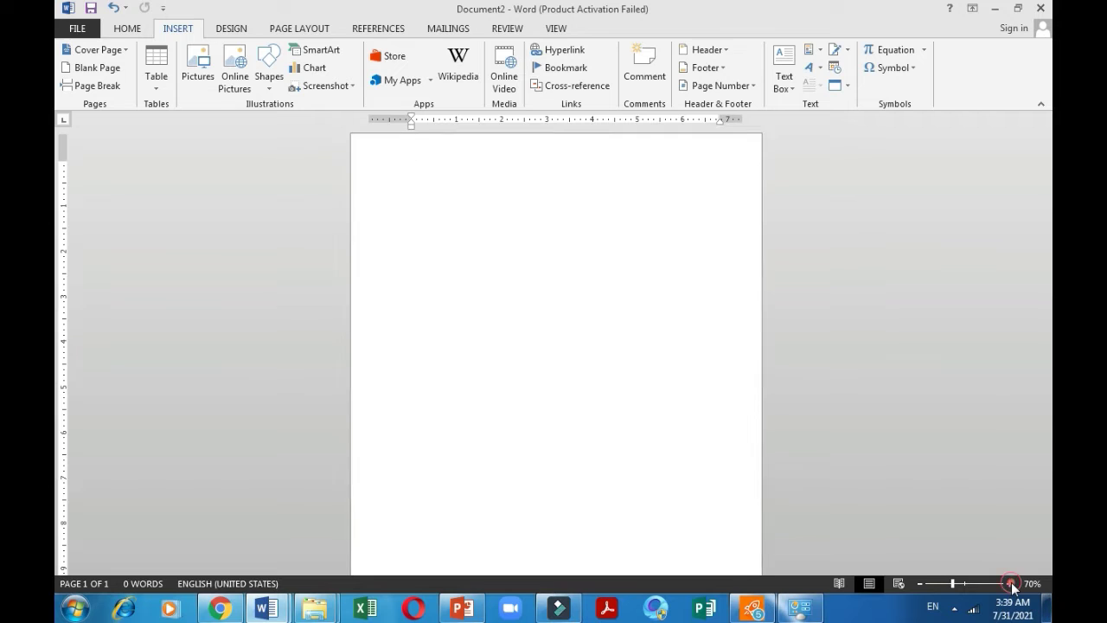
left_click(1011, 581)
left_click(1011, 582)
left_click(1010, 582)
left_click(1010, 582)
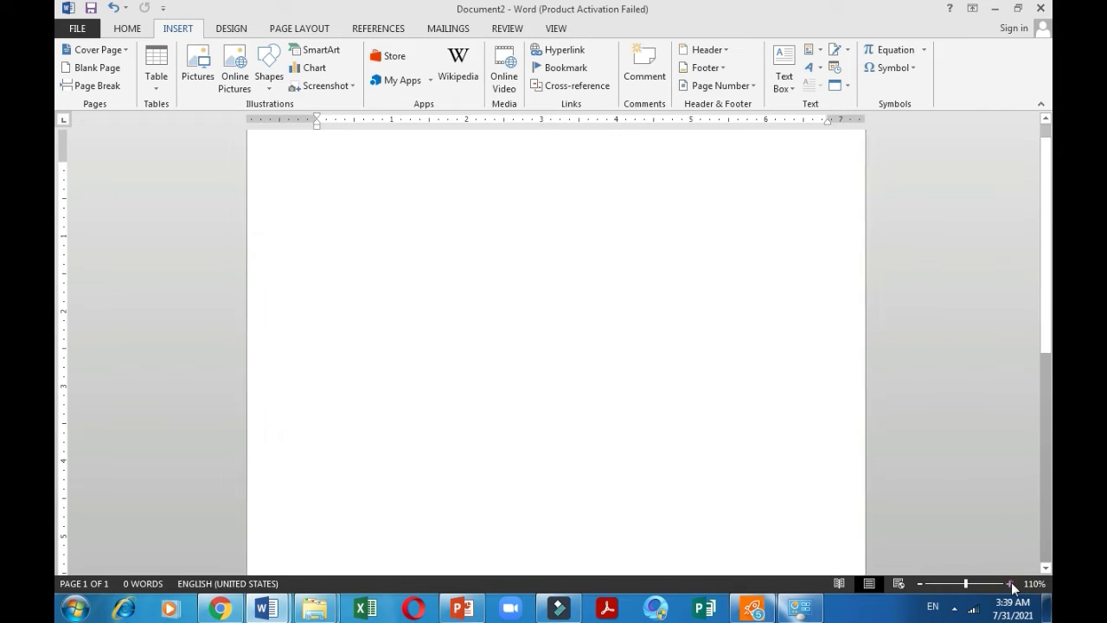
left_click(1010, 582)
left_click(1010, 582)
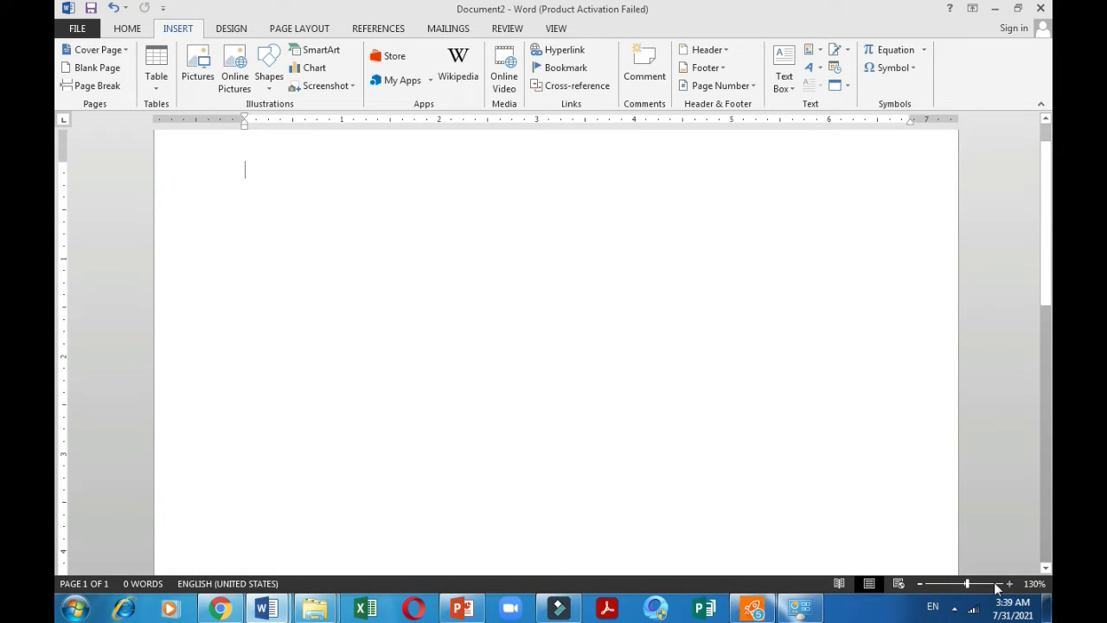
left_click_drag(969, 588, 967, 591)
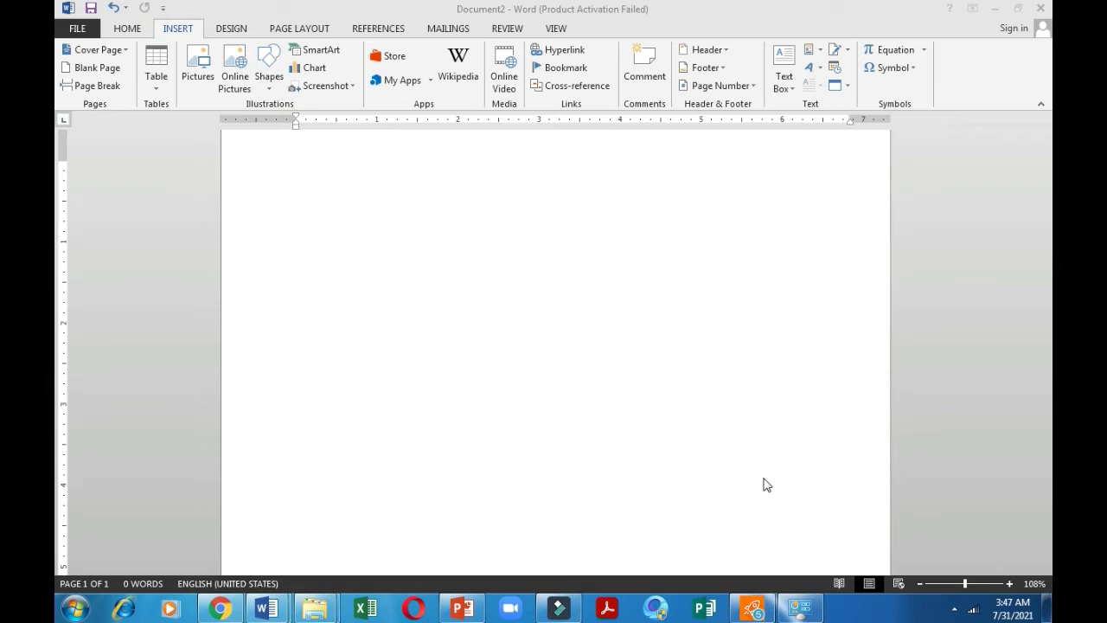
Enter the text "Karachi is the biggest city of pakistan" on the first line of the document
left_click(763, 485)
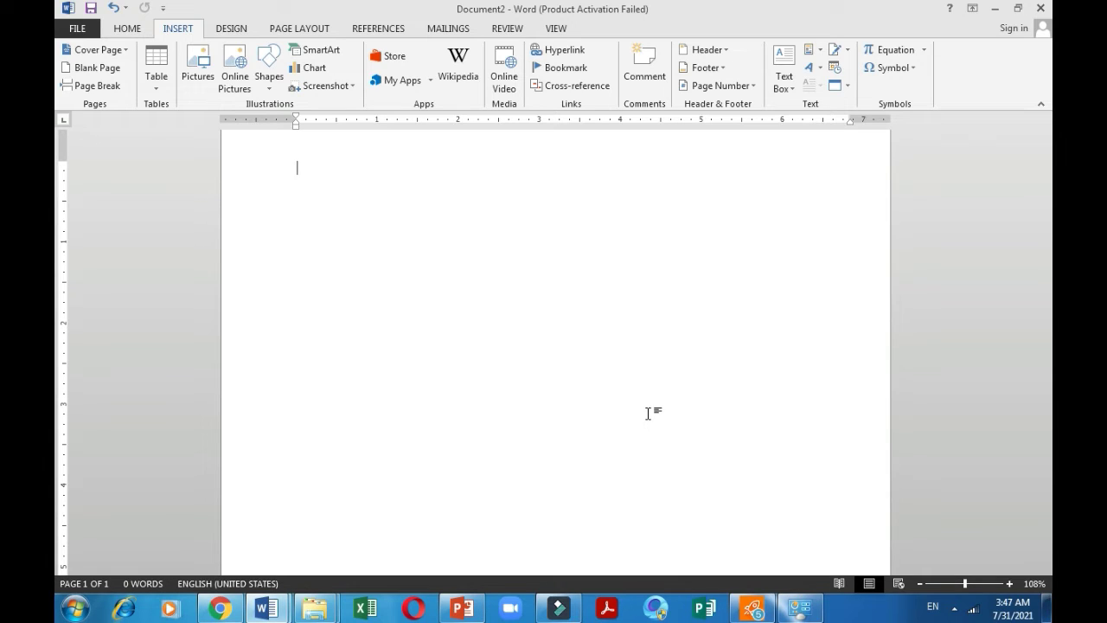
type("karac")
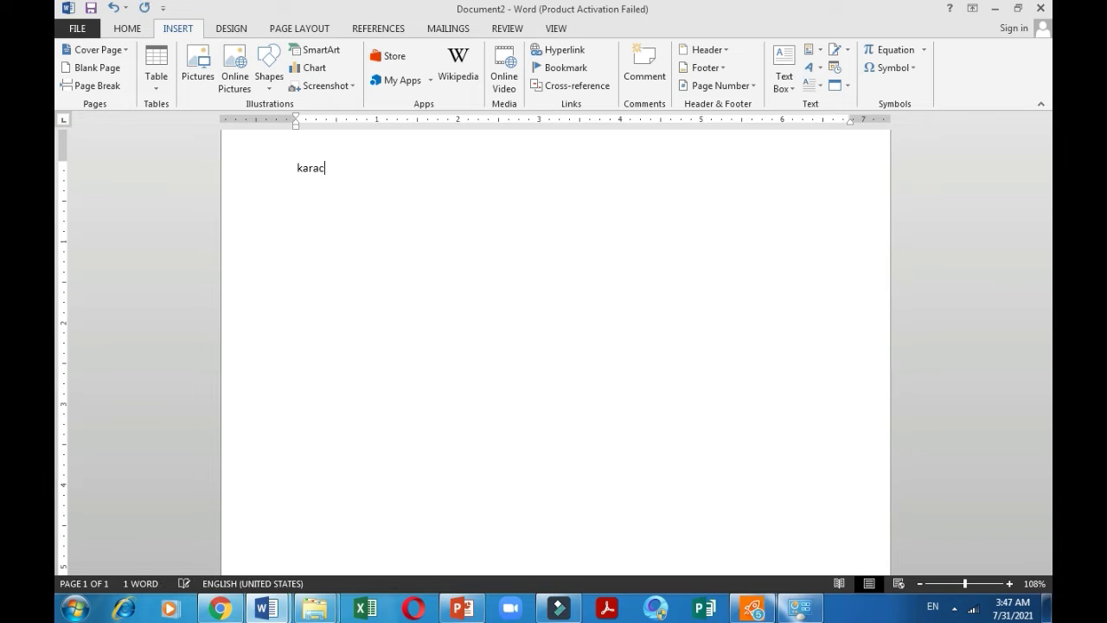
type("hi is the biggest city")
type("of ")
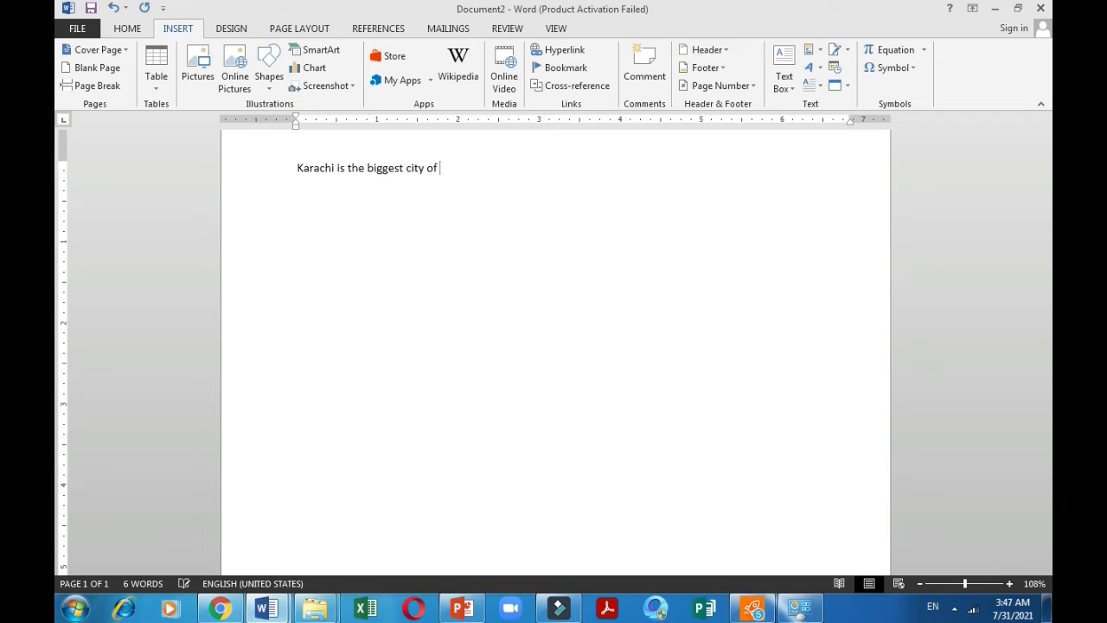
type("pakistan")
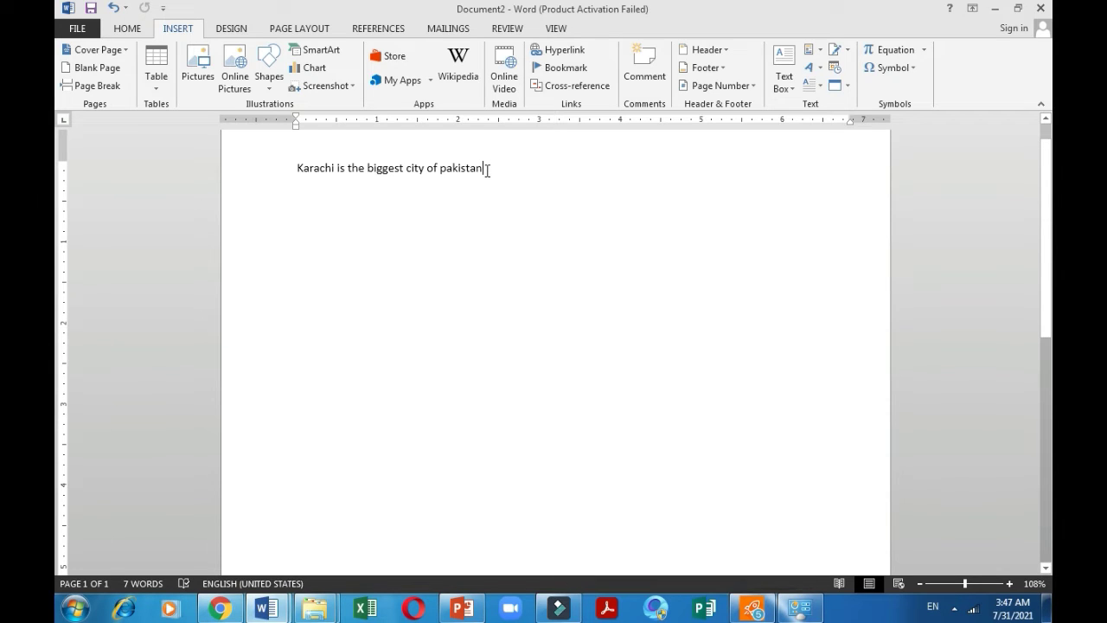
Capitalize the first letter of "pakistan" and end the sentence with a period
left_click_drag(485, 170, 302, 170)
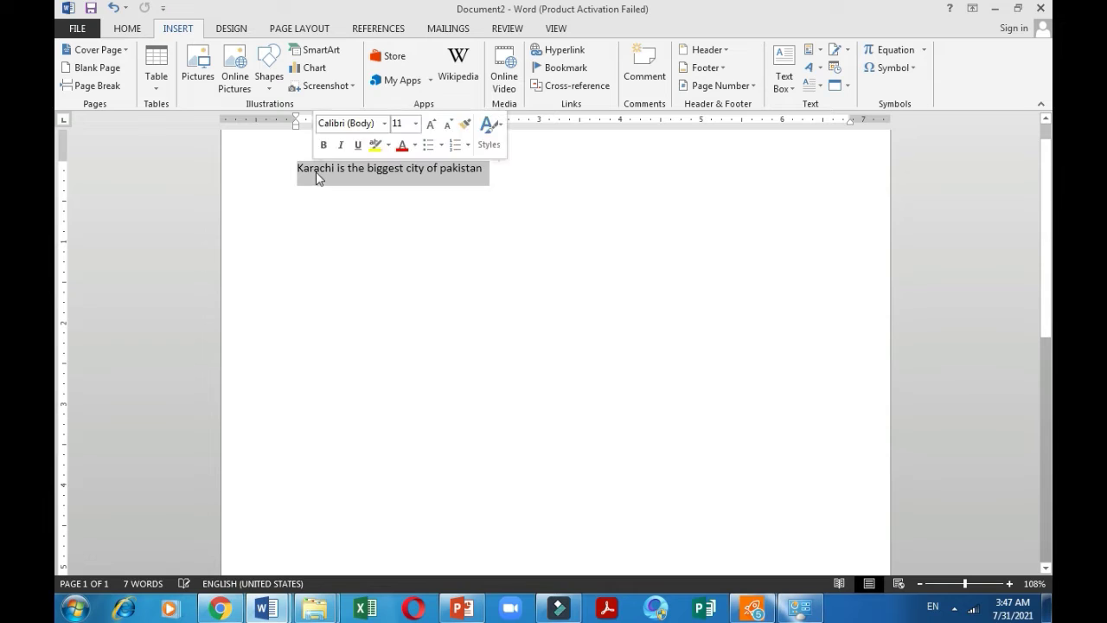
left_click(446, 174)
key("BackSpace")
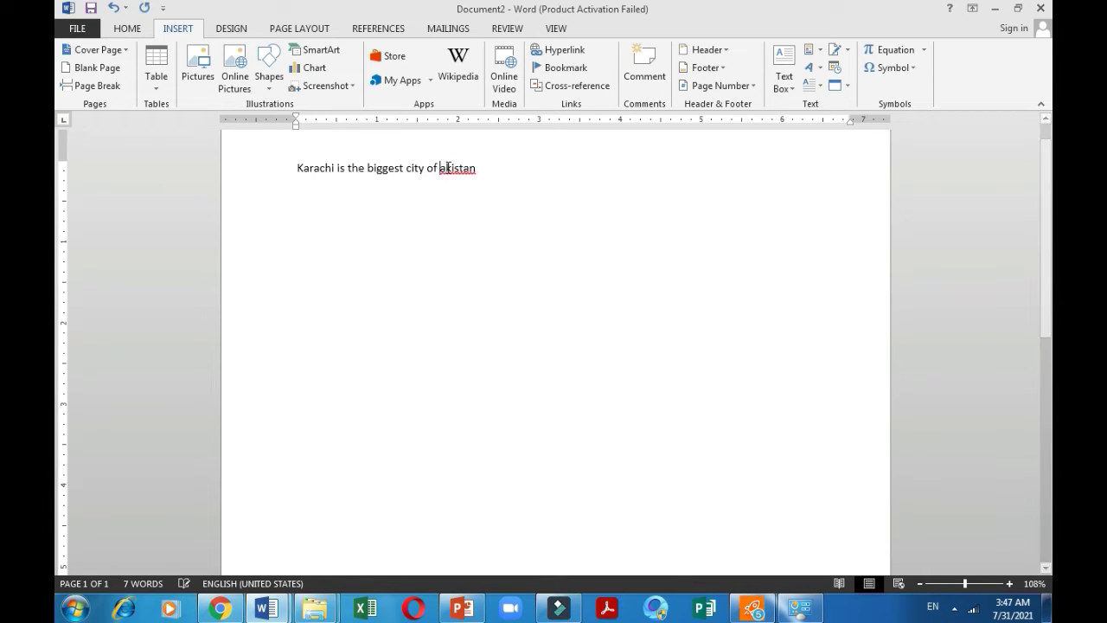
type("P")
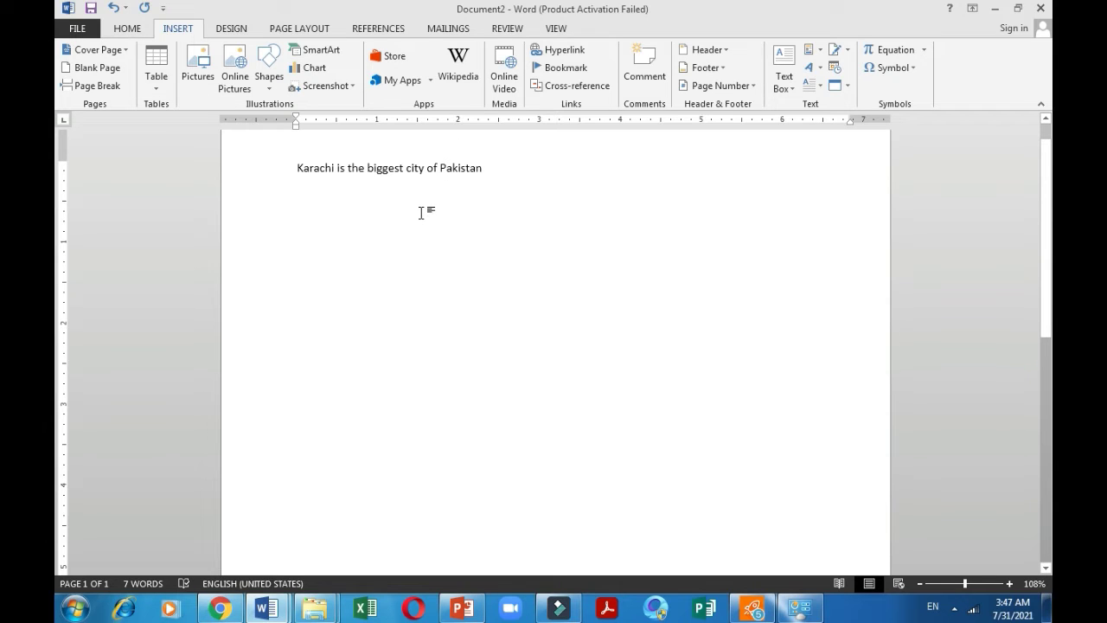
left_click(486, 169)
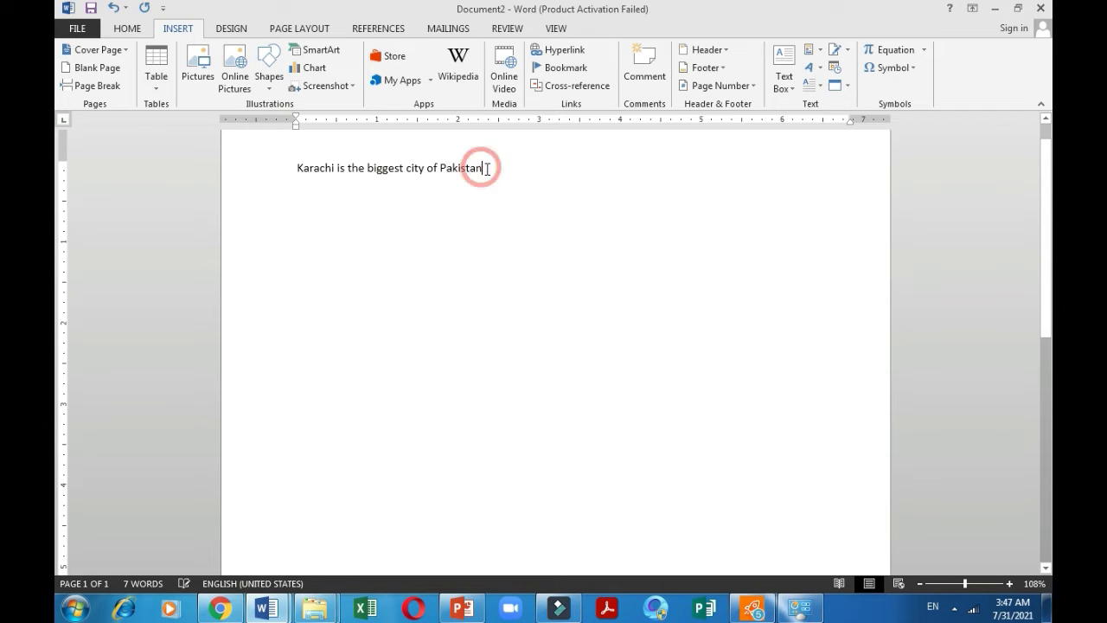
type(".")
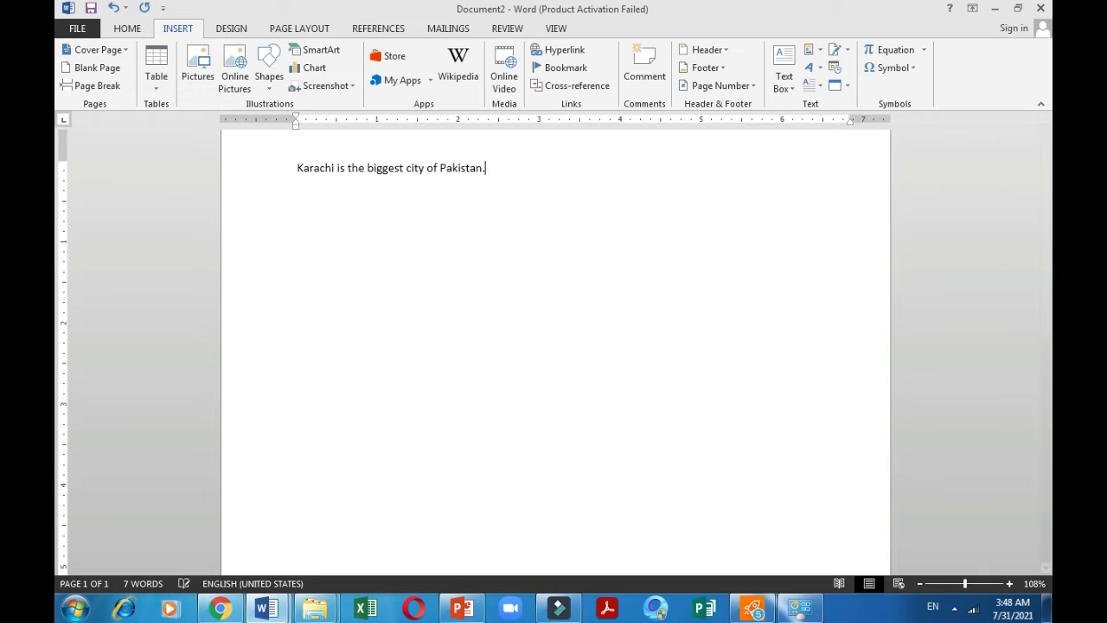
Start saving the document on the computer and choose the Documents library as the save location
left_click(95, 37)
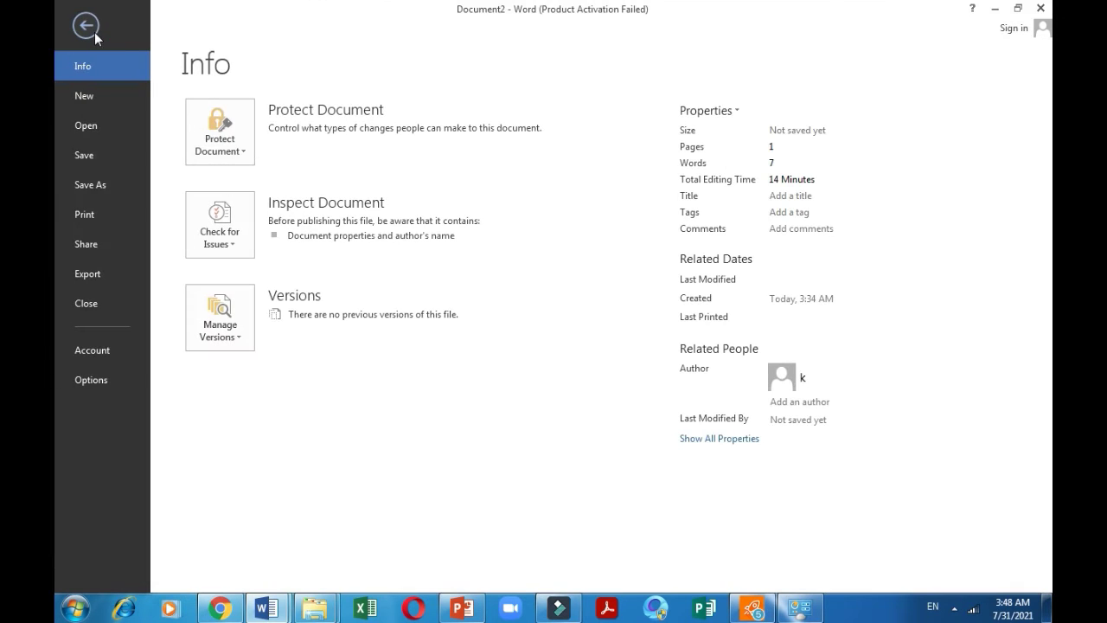
left_click(102, 157)
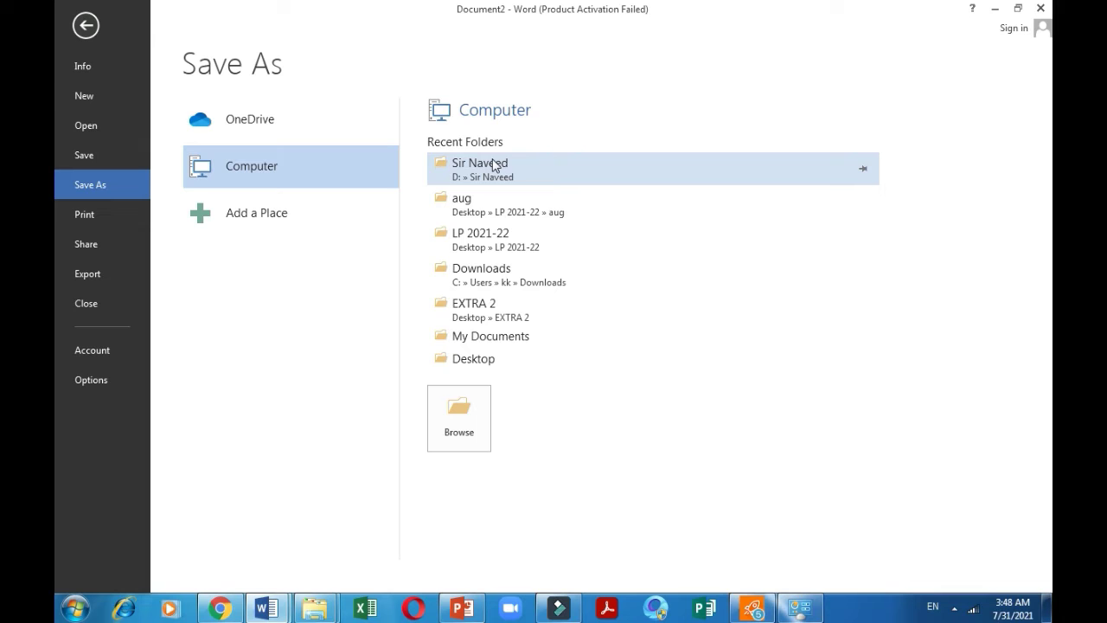
left_click(474, 419)
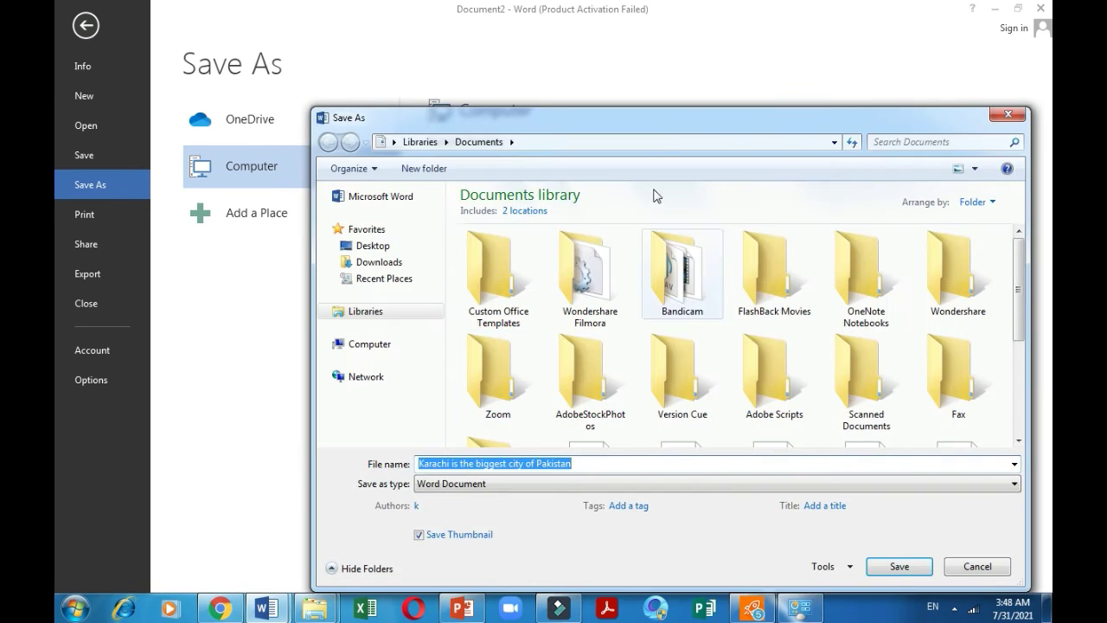
left_click_drag(578, 104, 501, 70)
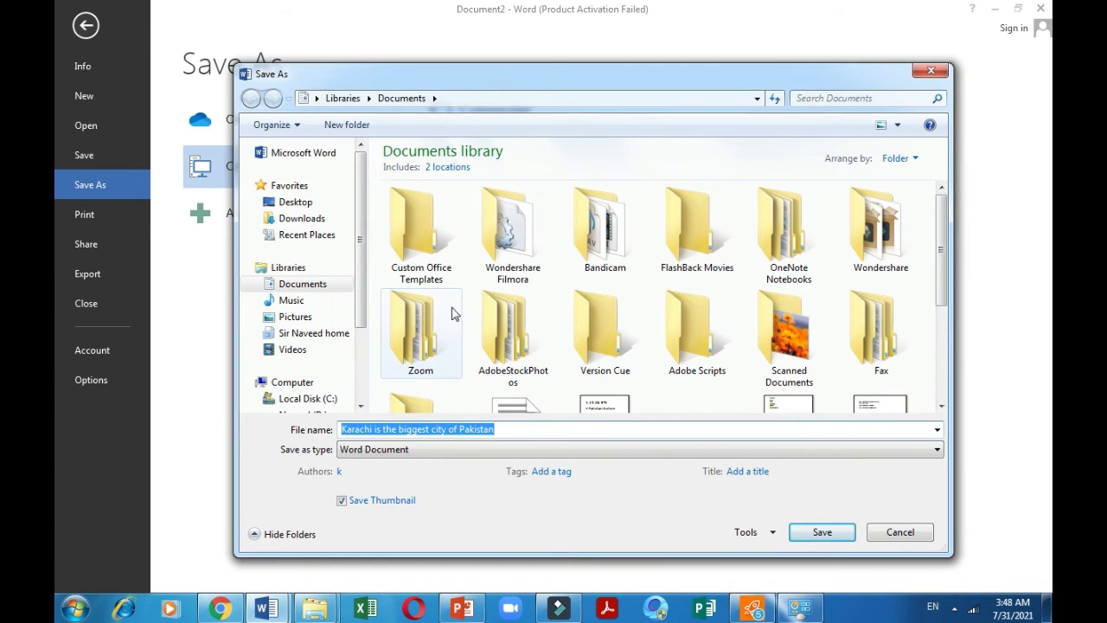
left_click(313, 204)
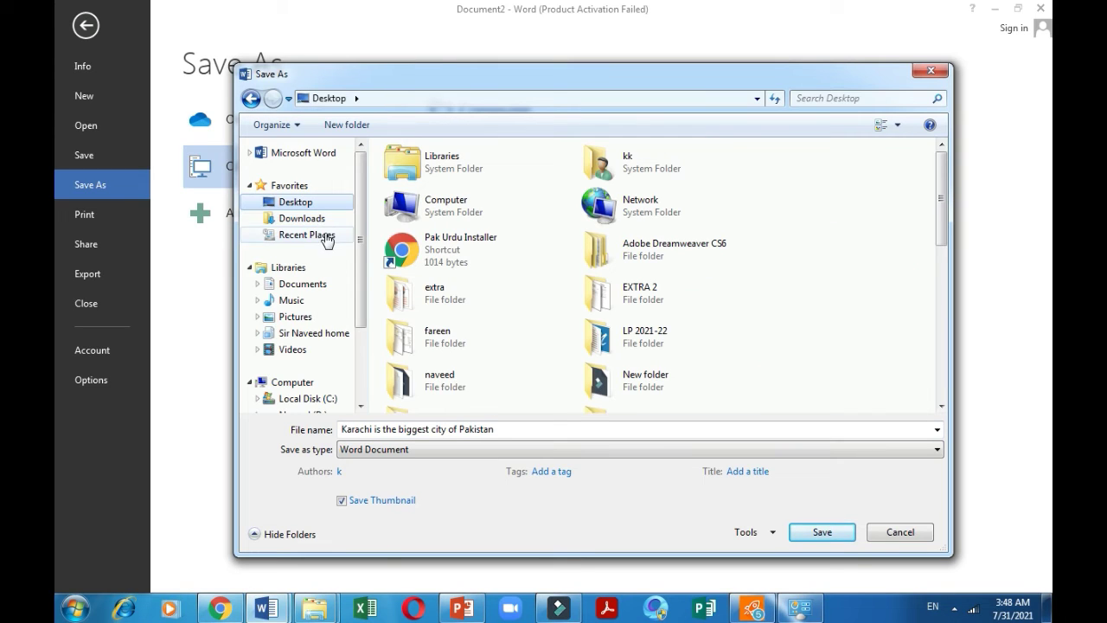
left_click(322, 285)
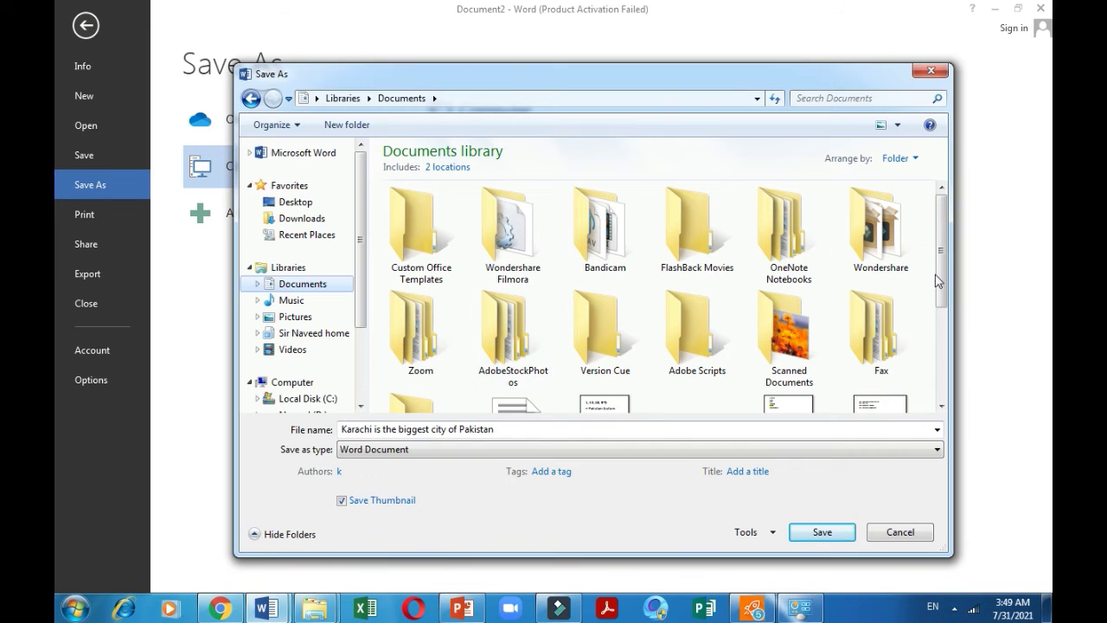
left_click_drag(944, 276, 947, 377)
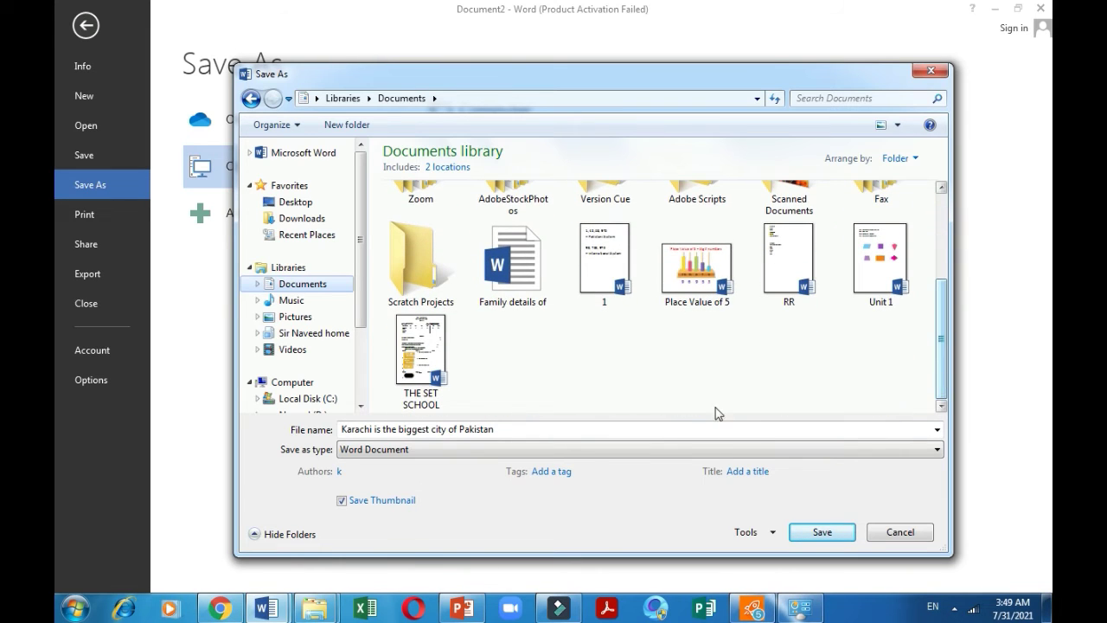
Name the file "note 1" and save it in the Documents library
left_click(499, 428)
key("ctrl+a")
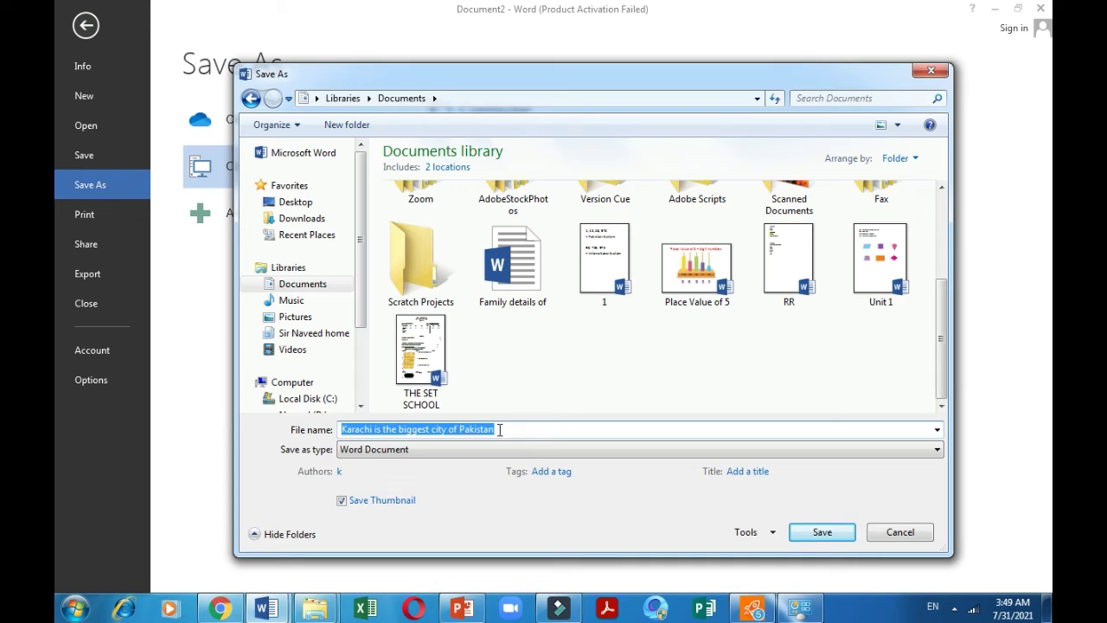
type("note 1")
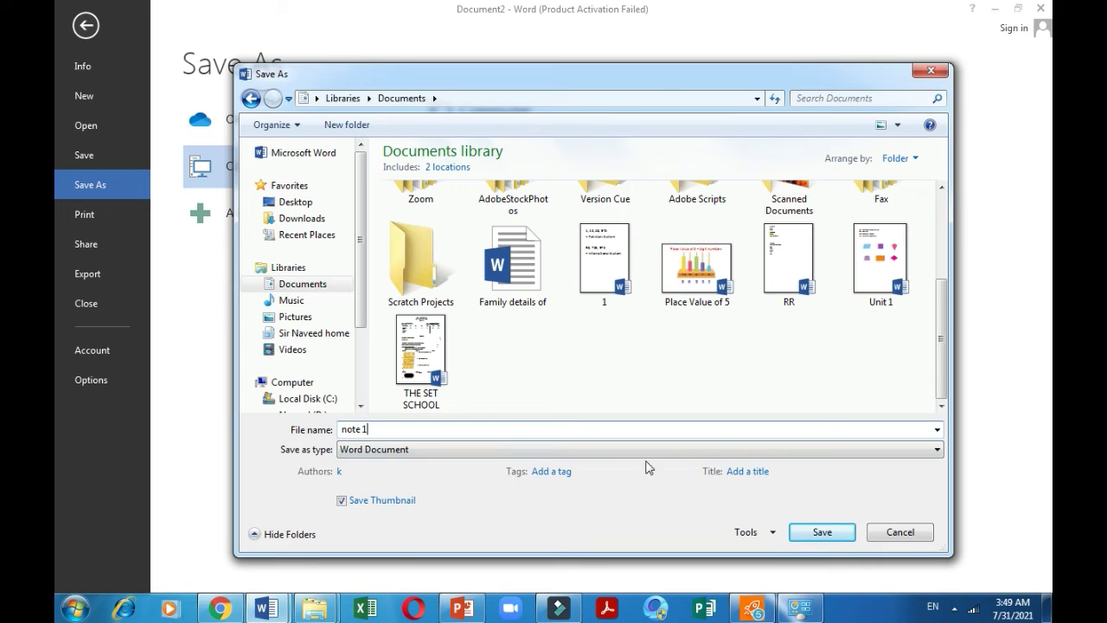
left_click(801, 533)
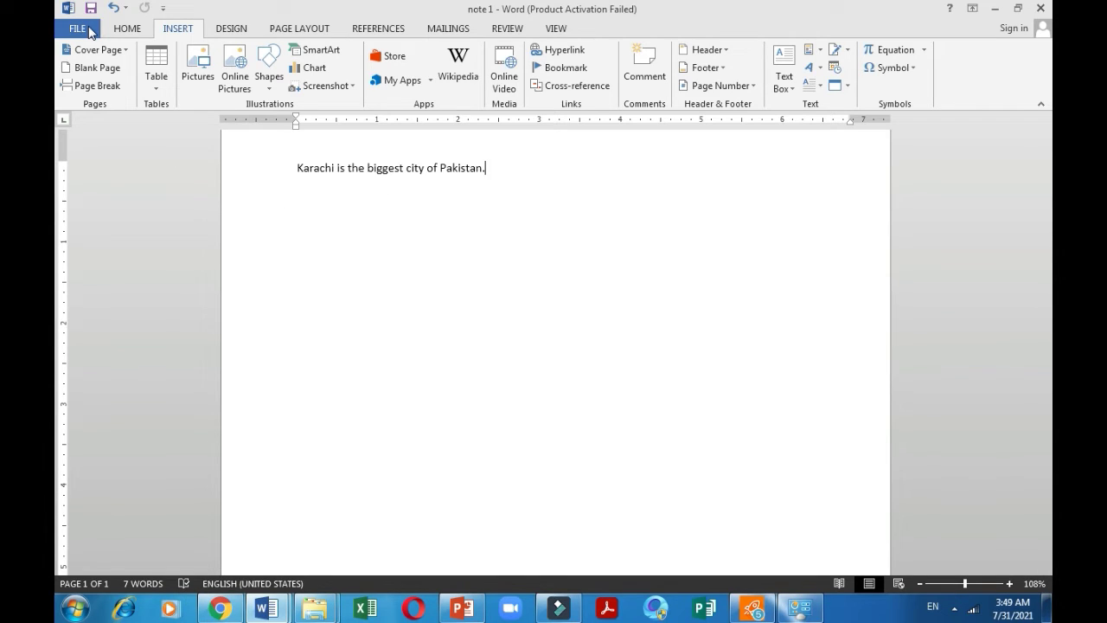
Create a new blank document
left_click(90, 32)
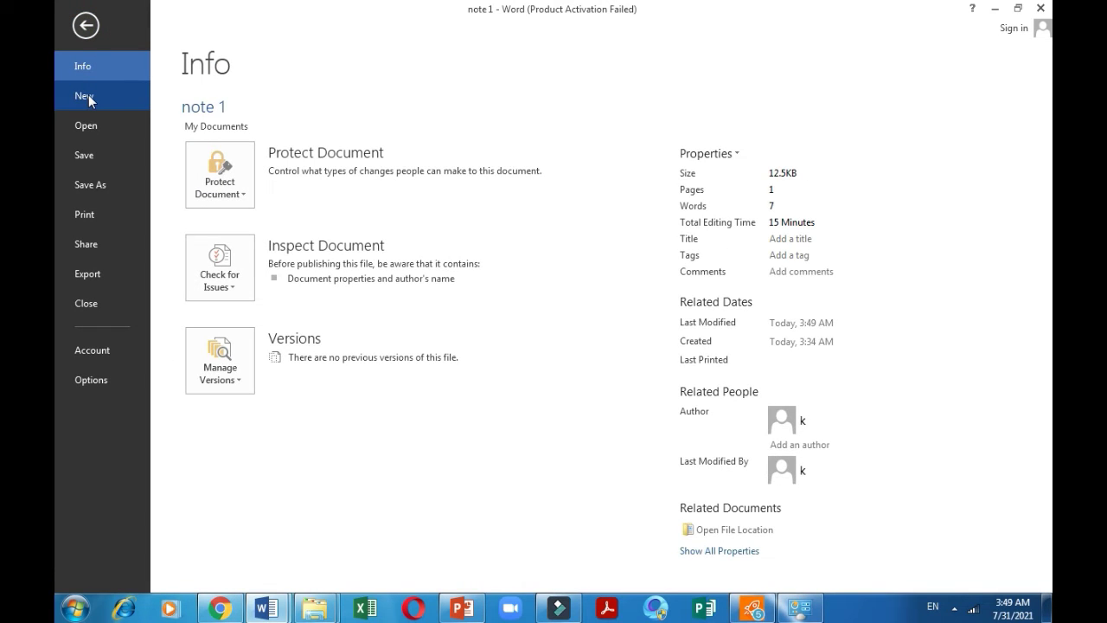
left_click(88, 96)
left_click(230, 222)
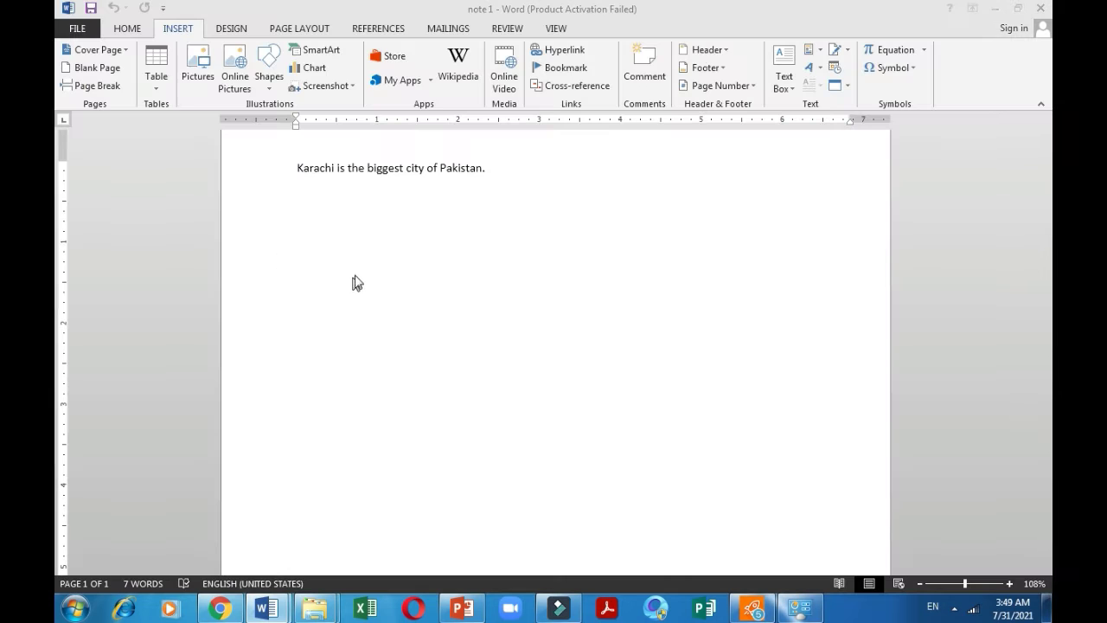
Close the "note 1" document window and return to the blank document
left_click(285, 606)
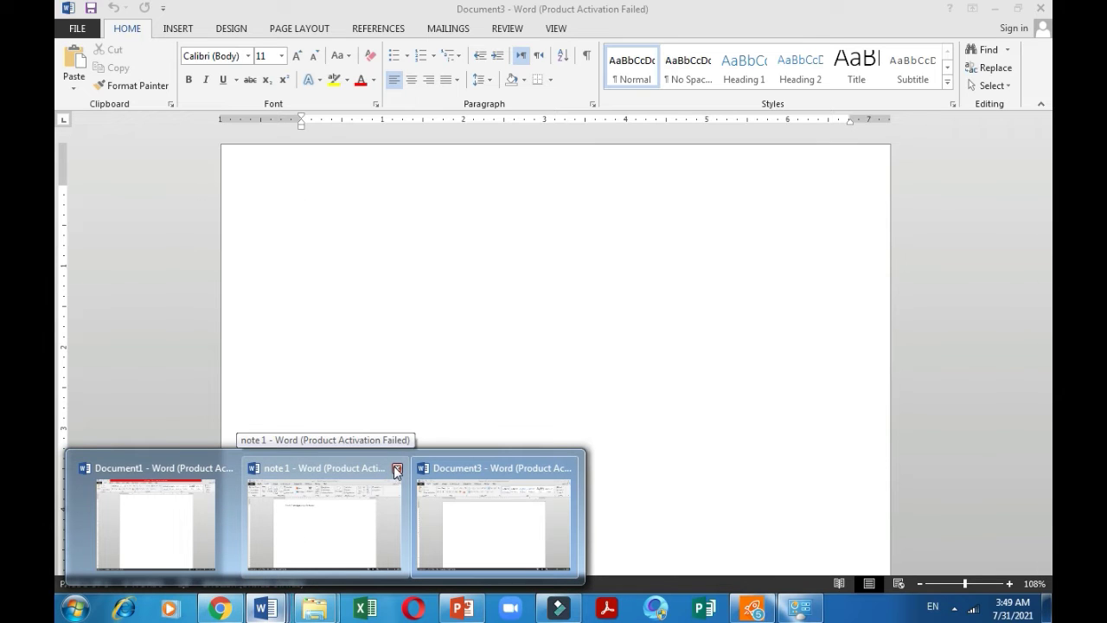
left_click(396, 469)
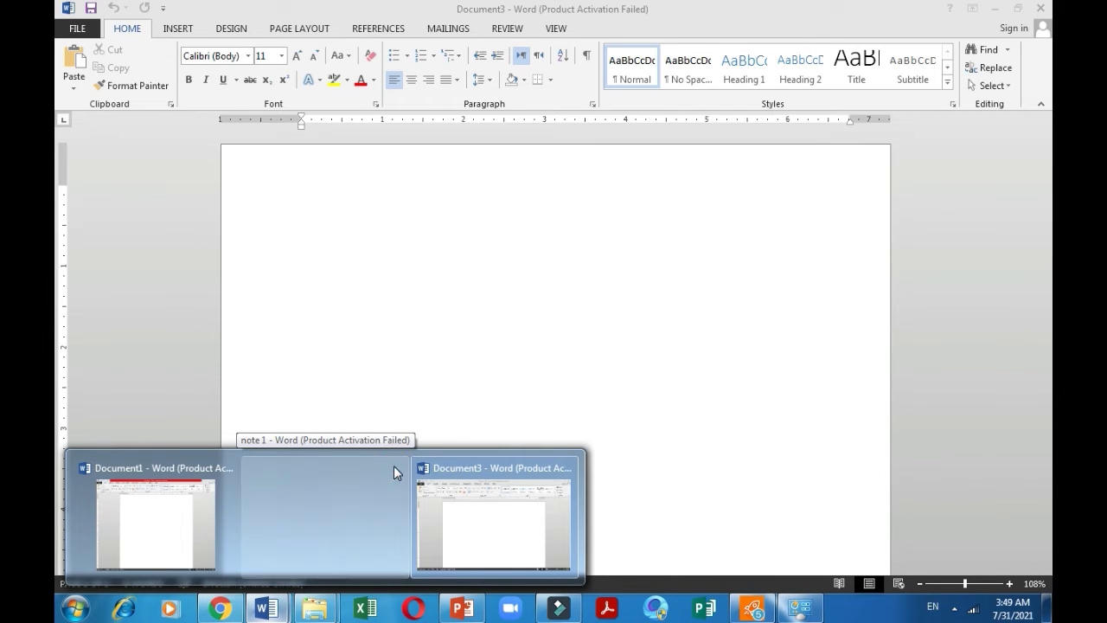
left_click(495, 358)
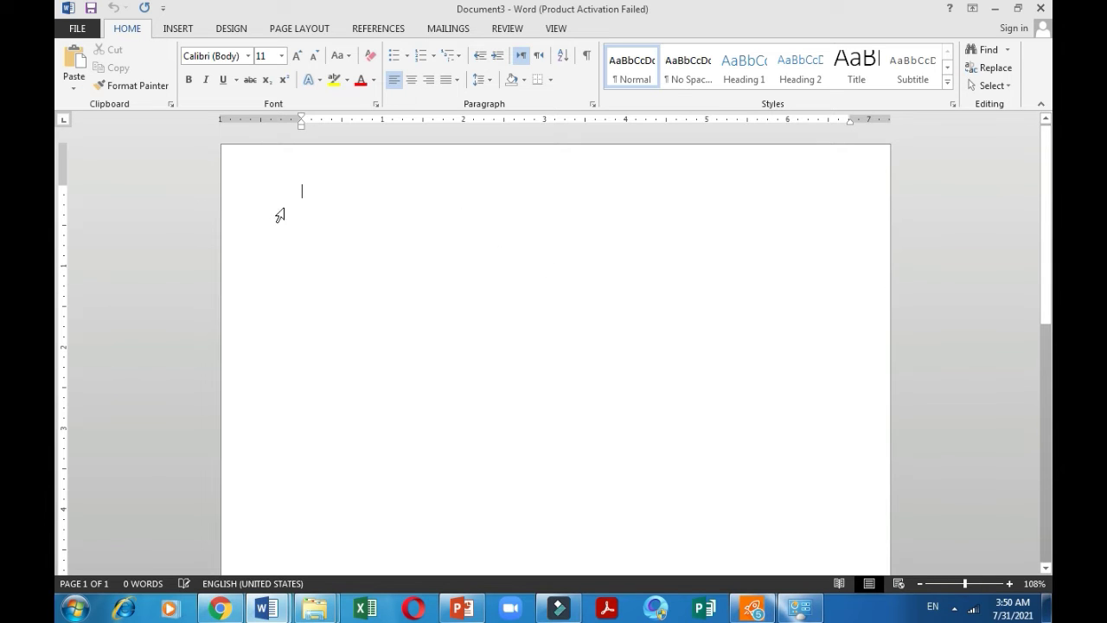
Open the saved file "note 1" from the My Documents folder on the computer
left_click(95, 30)
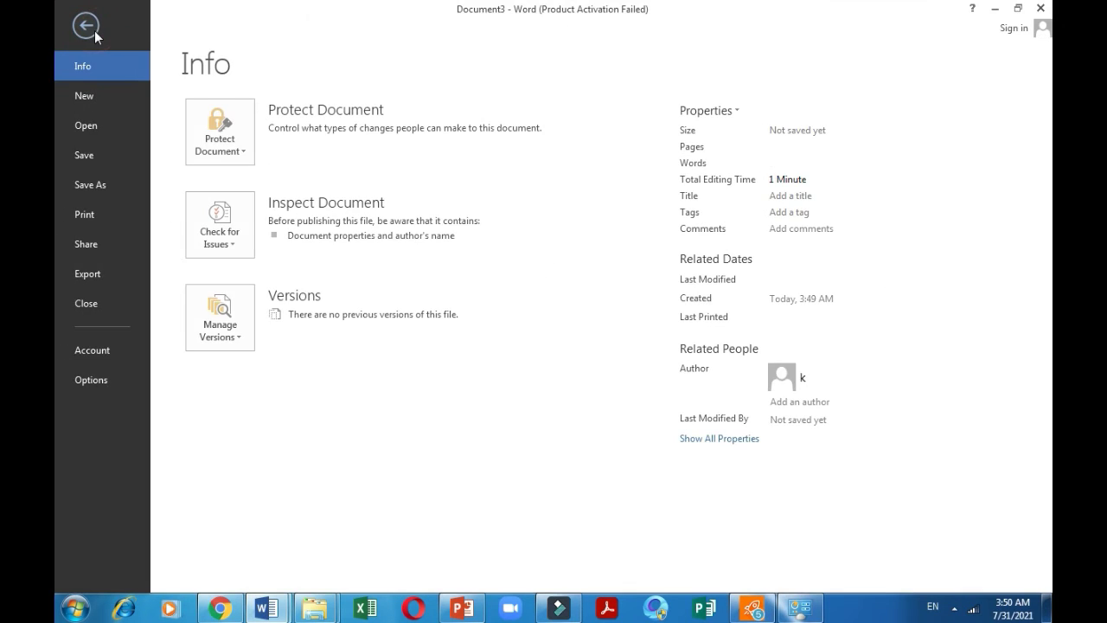
left_click(109, 133)
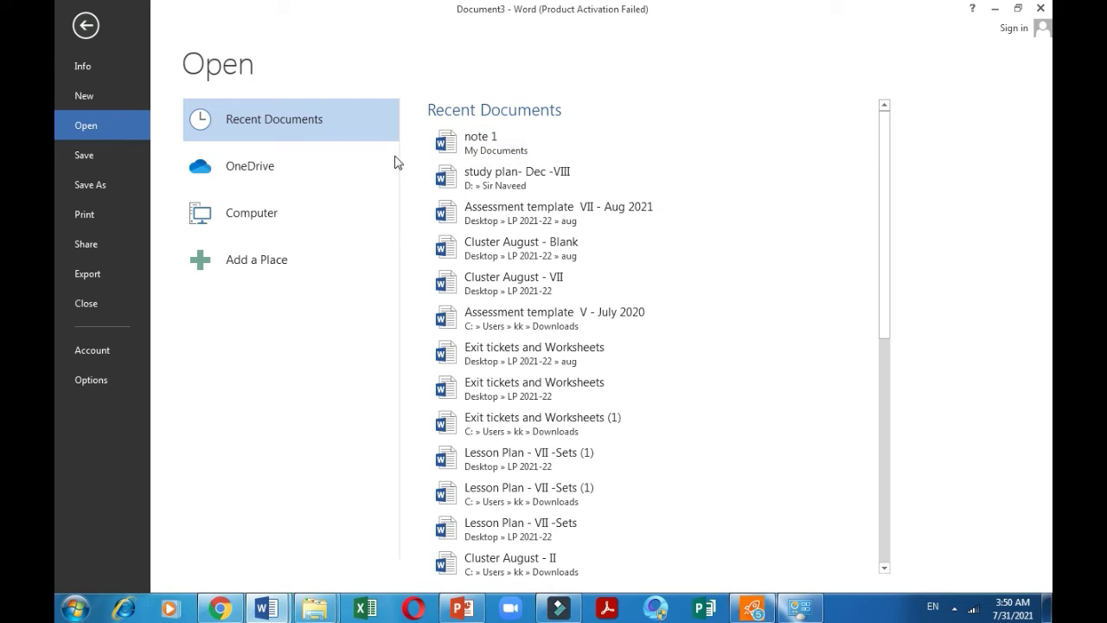
left_click(328, 228)
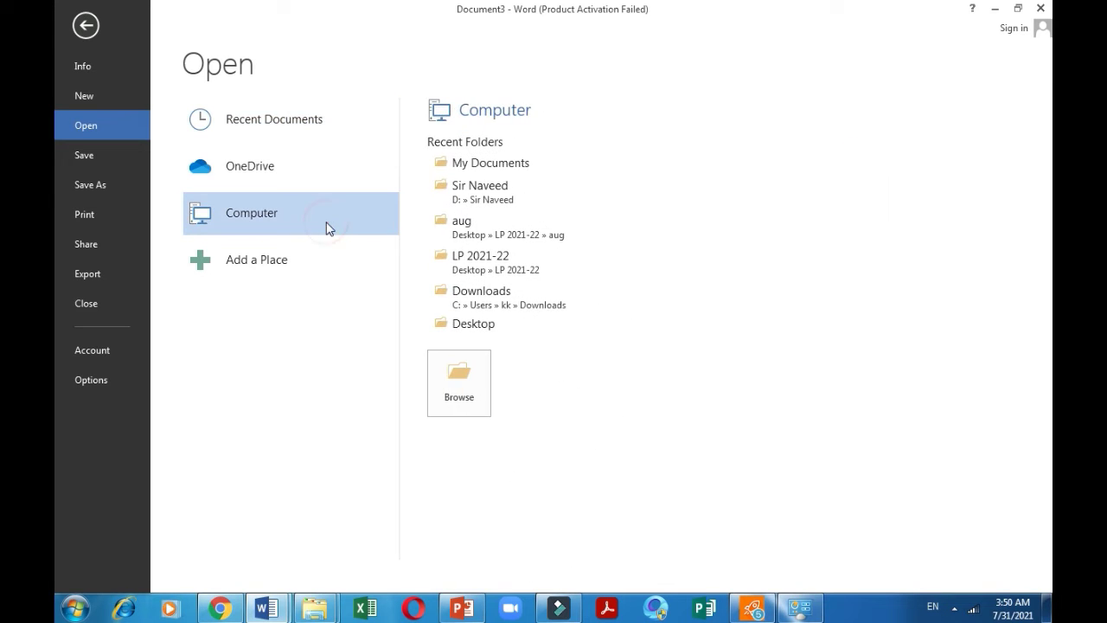
left_click(492, 173)
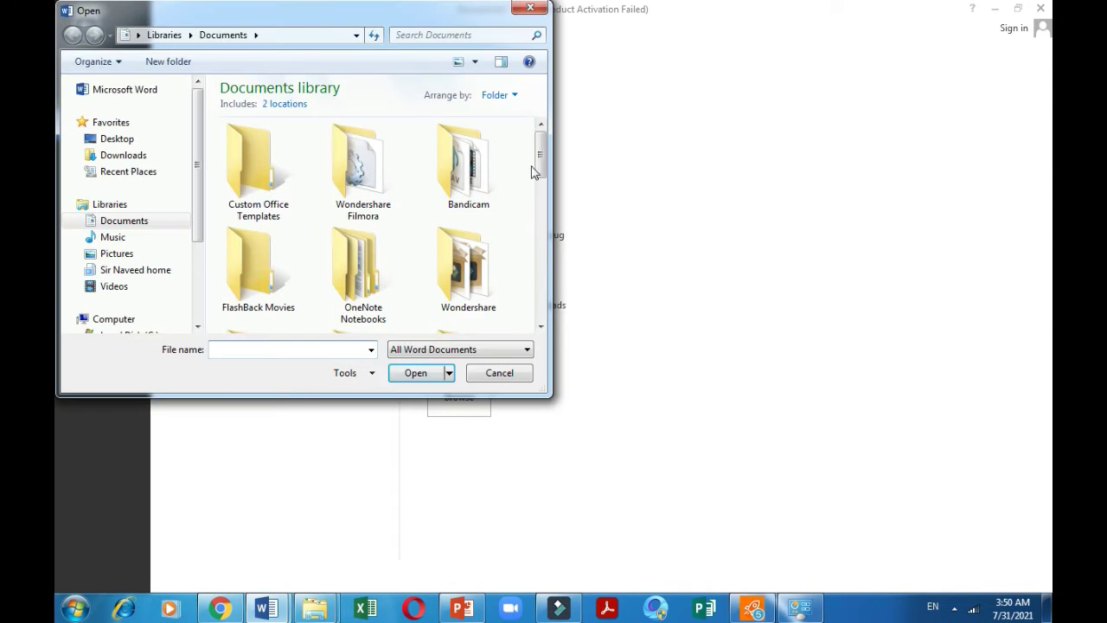
left_click_drag(539, 164, 539, 306)
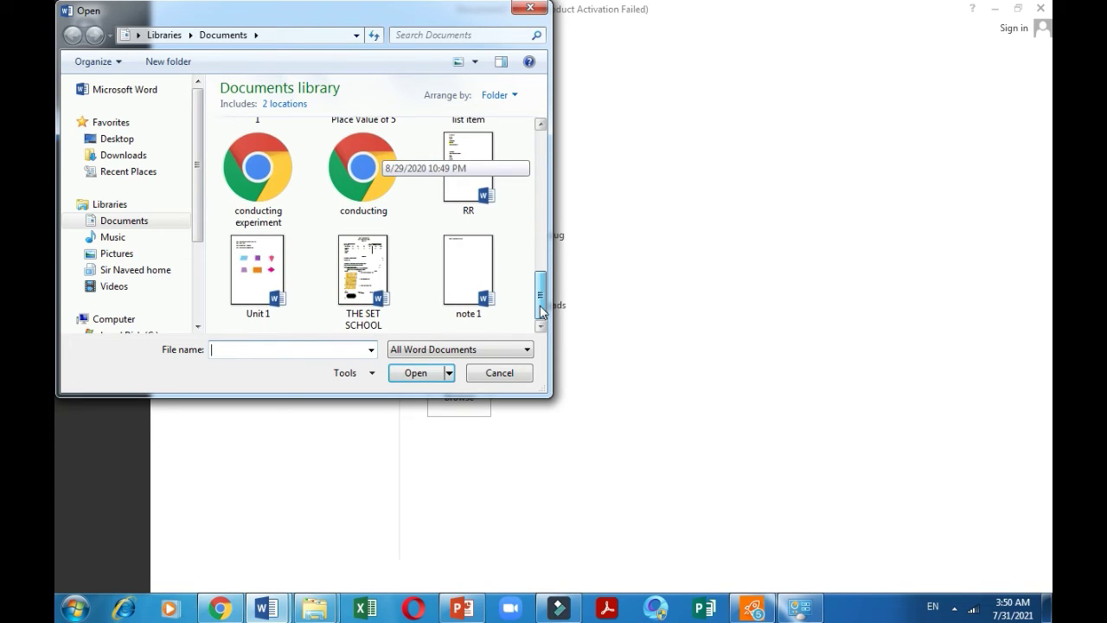
left_click(481, 296)
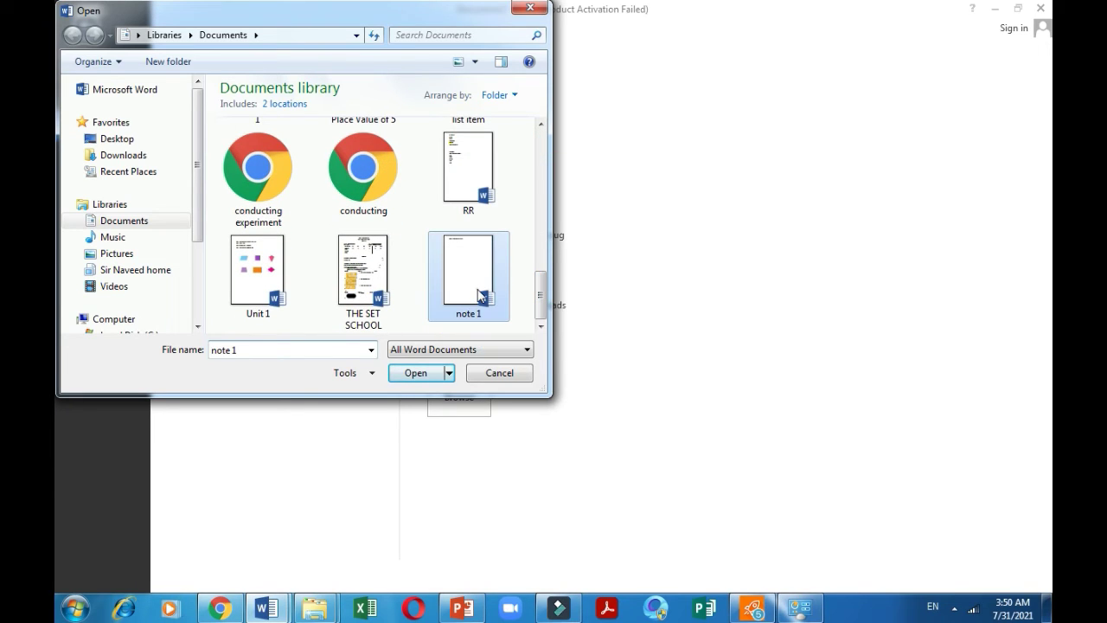
left_click(432, 372)
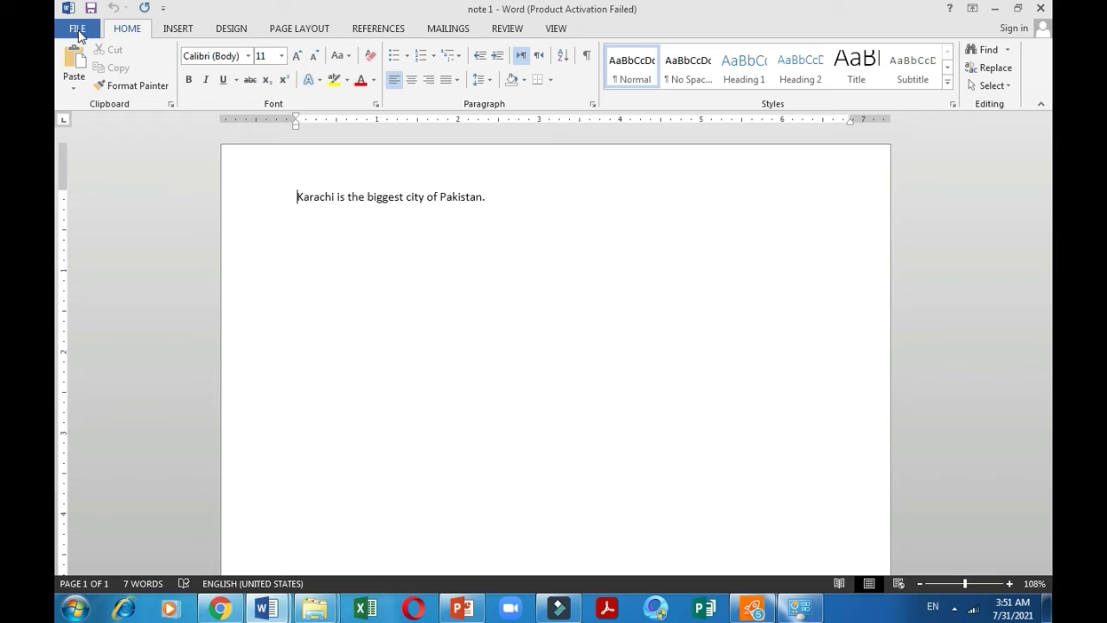
Save a copy of the document in My Documents under the name "note 2"
left_click(79, 33)
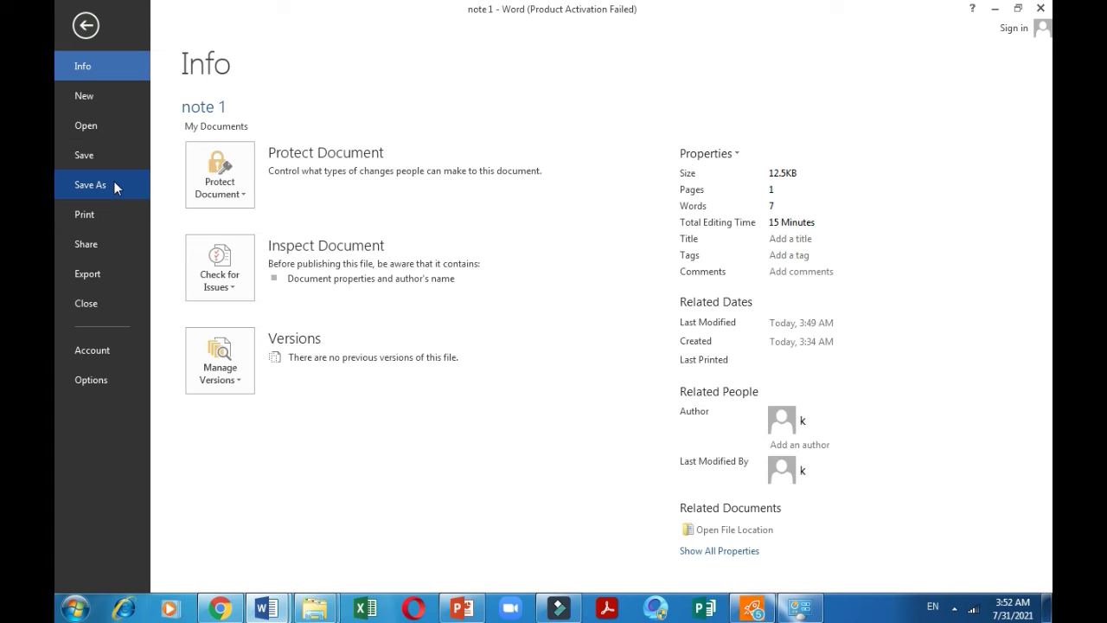
left_click(114, 184)
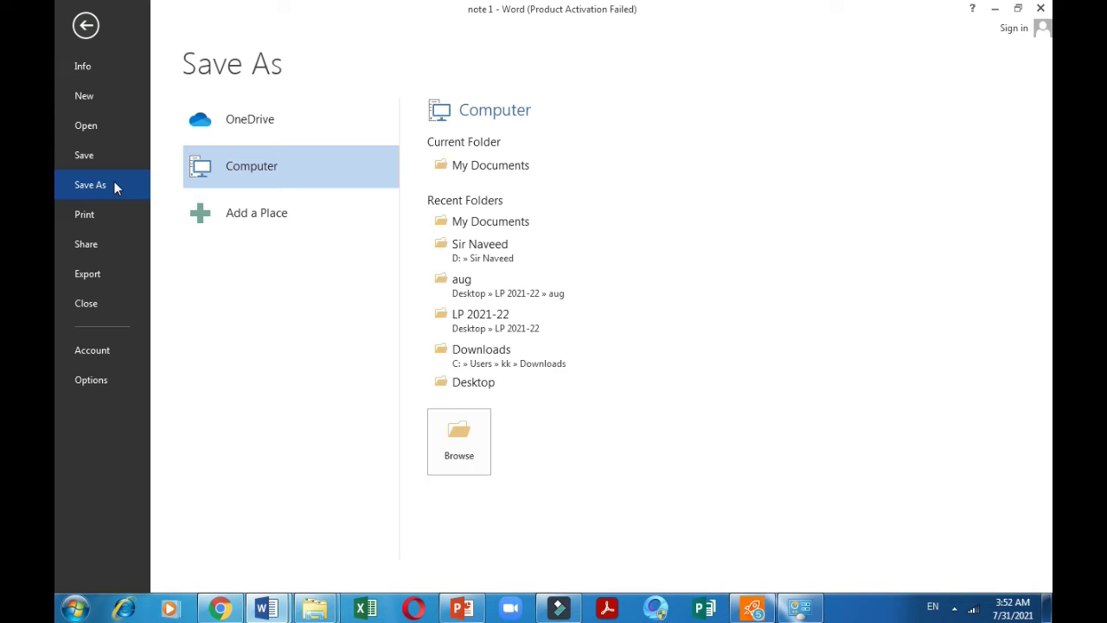
left_click(528, 167)
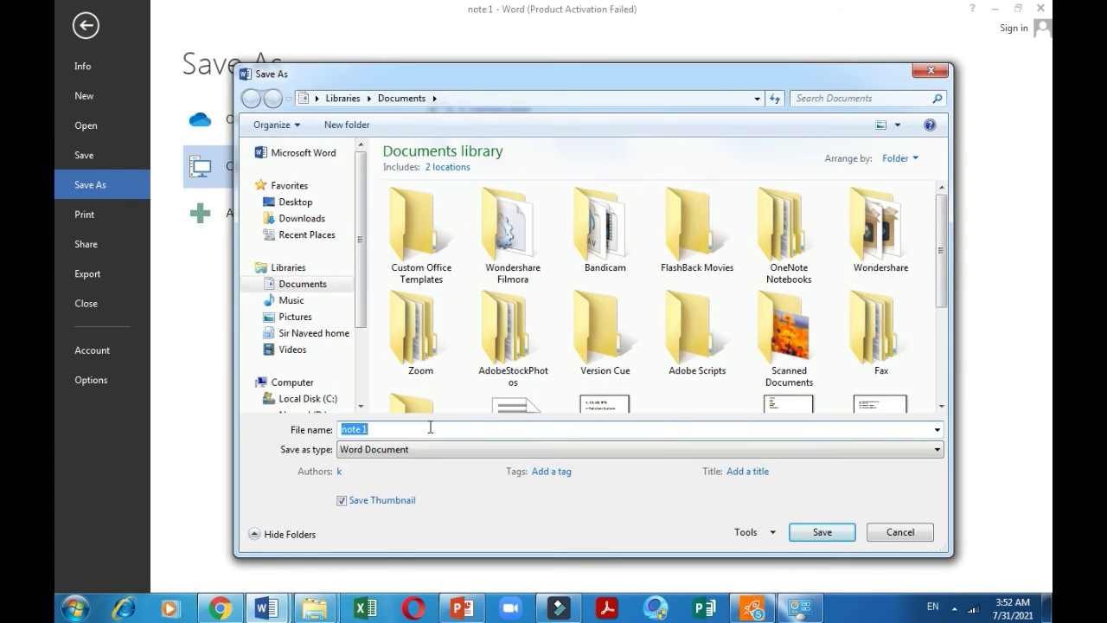
left_click(430, 427)
key("BackSpace")
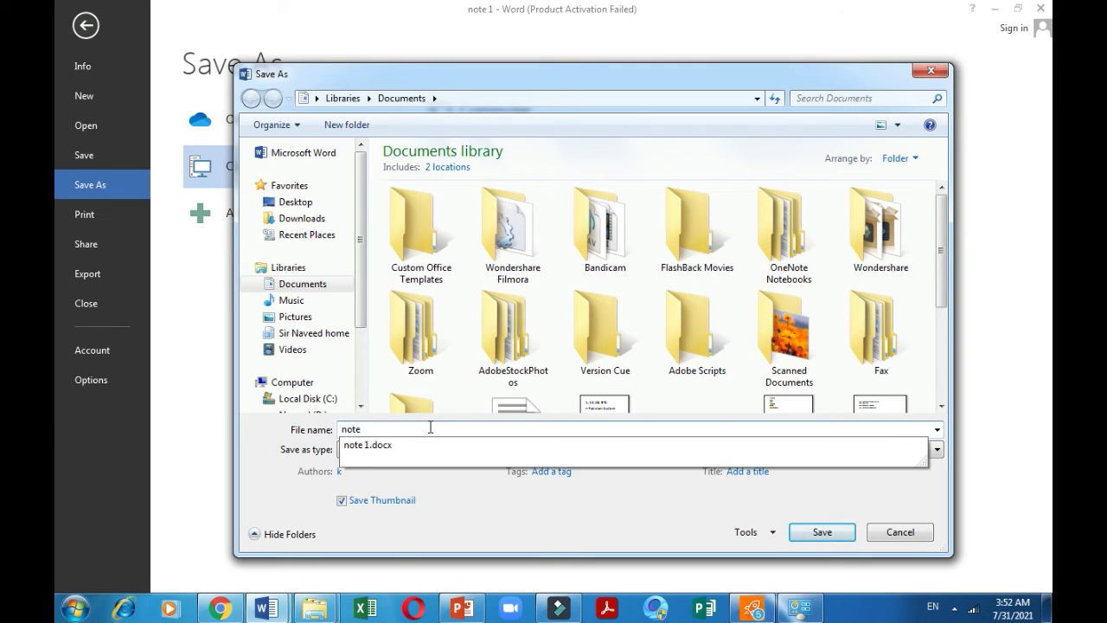
type("2")
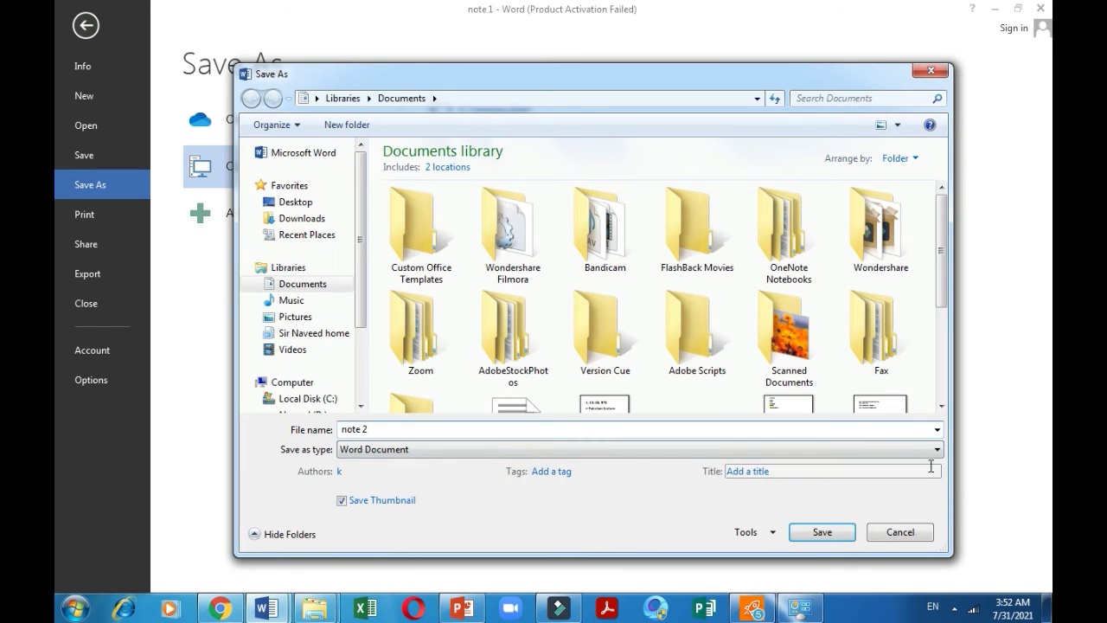
left_click(822, 532)
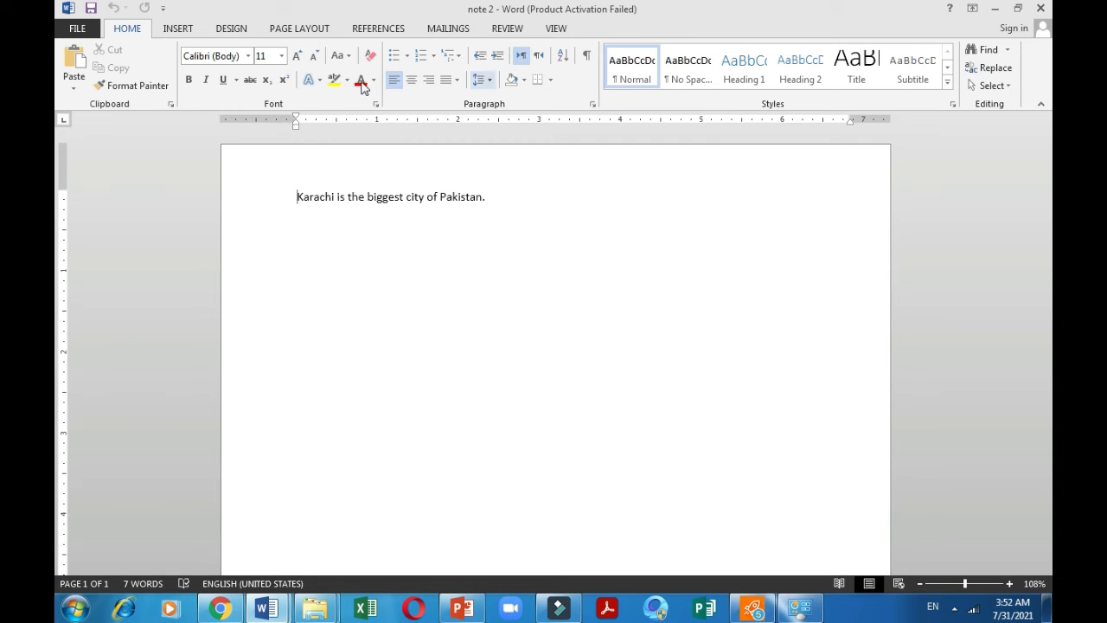
Reopen "note 1" from the list of recent documents
left_click(77, 28)
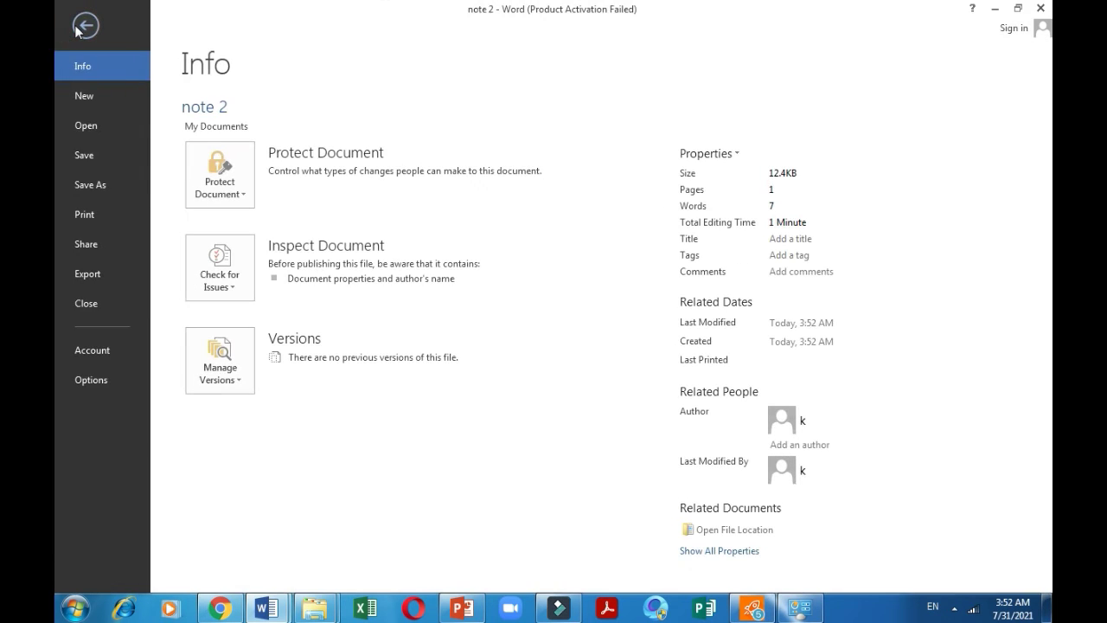
left_click(117, 131)
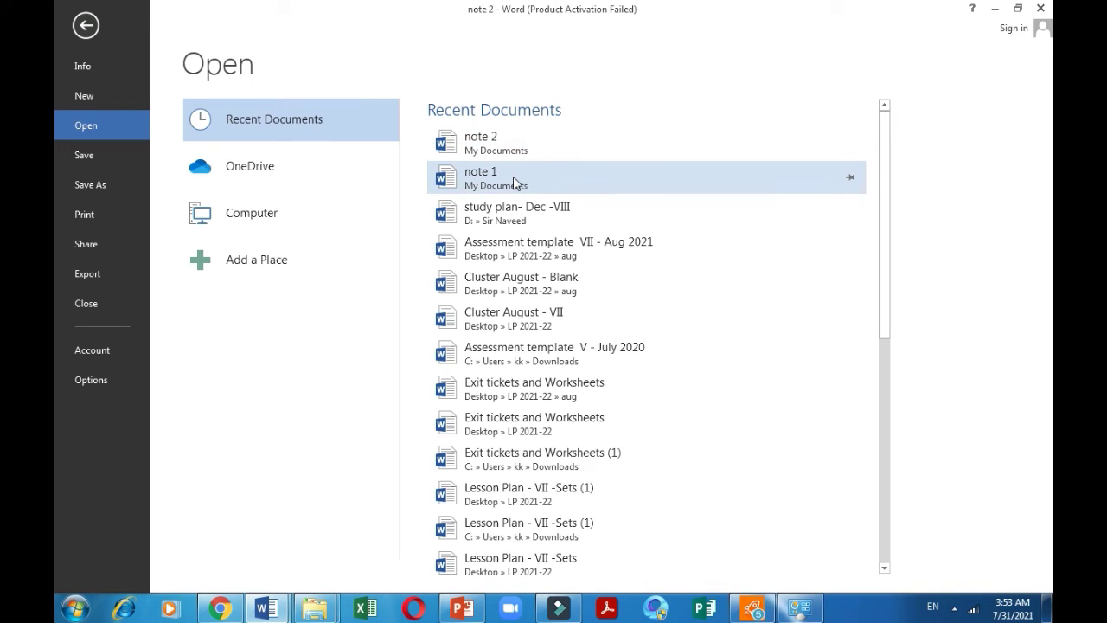
left_click(513, 181)
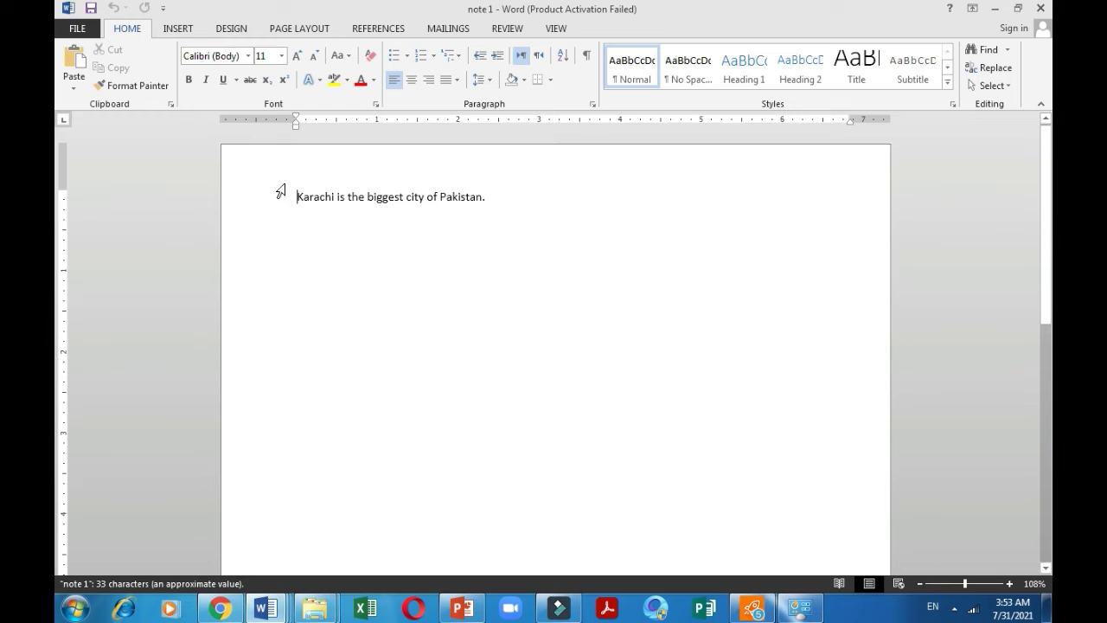
Open the print settings for "note 1" and view the list of available printers
left_click(83, 29)
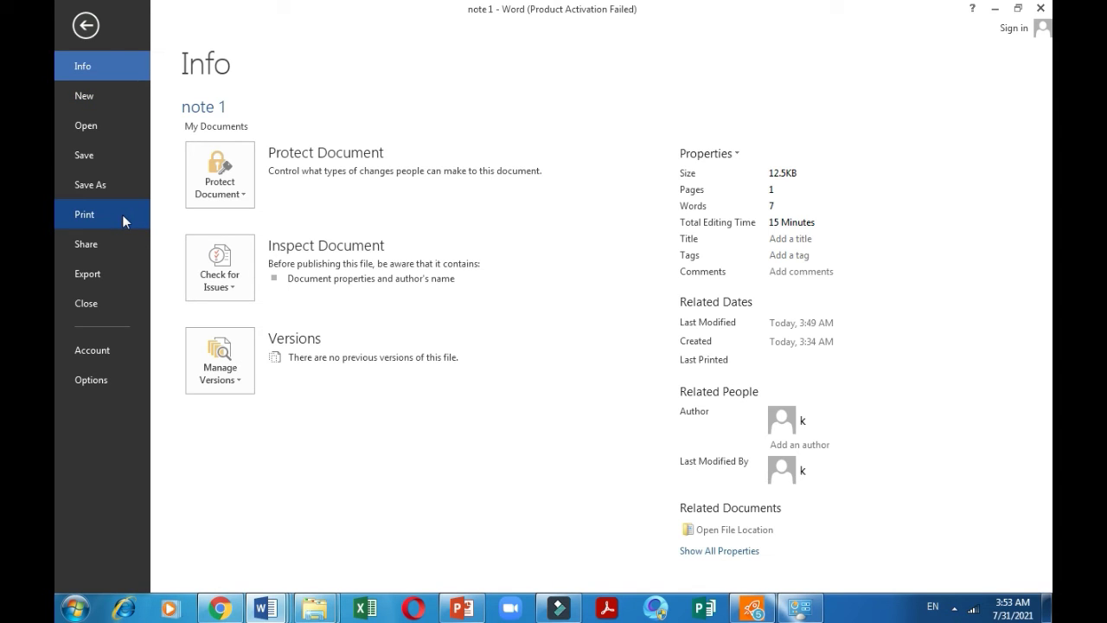
left_click(85, 29)
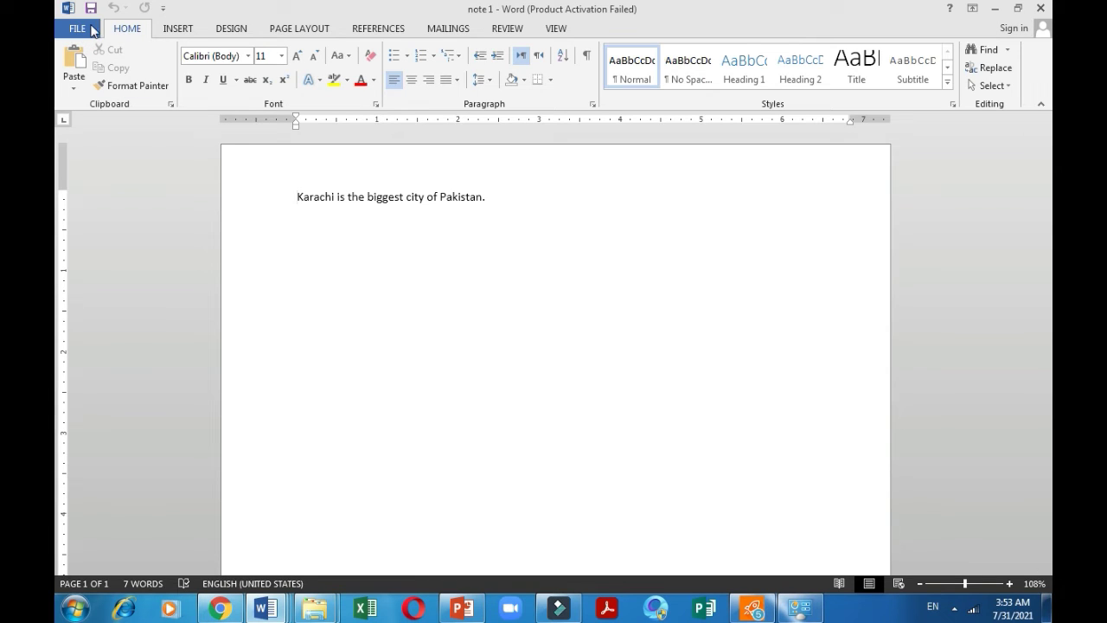
left_click(77, 29)
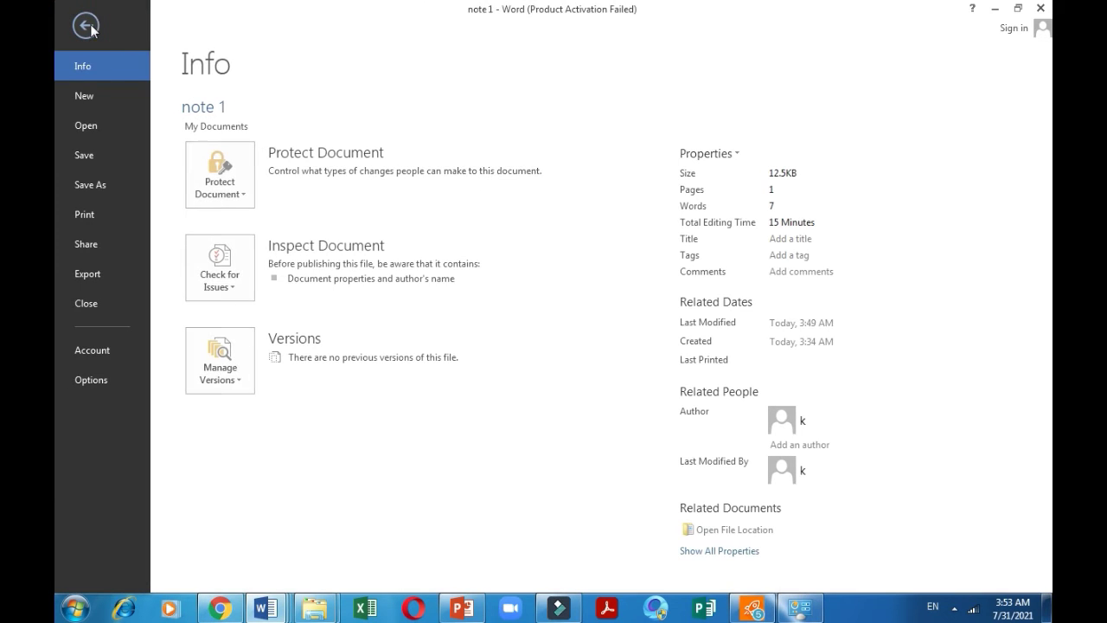
left_click(122, 213)
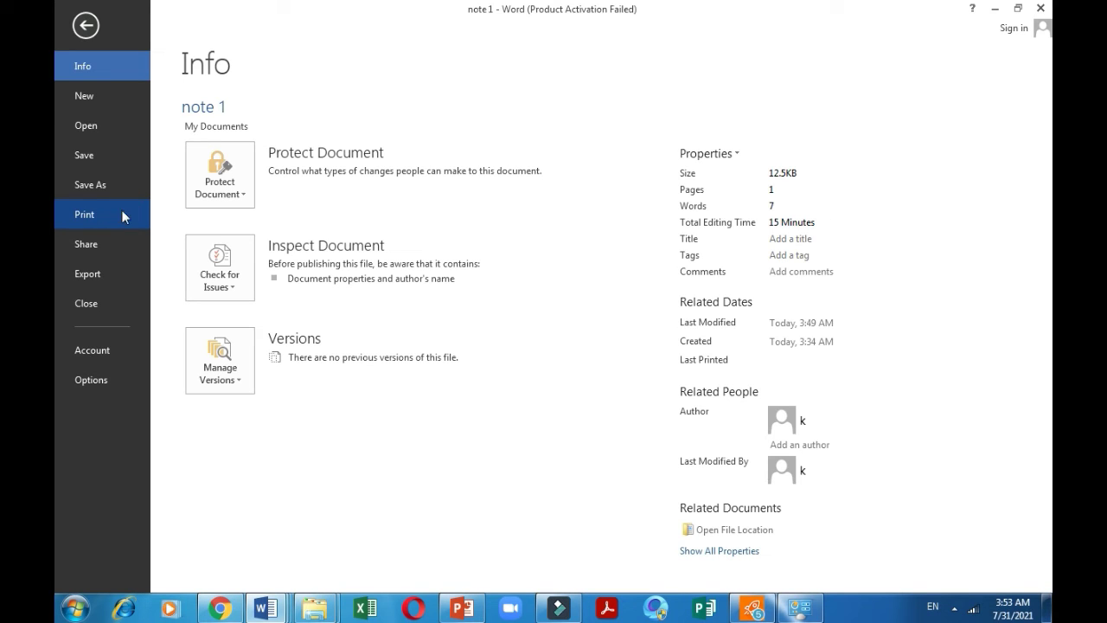
left_click(122, 213)
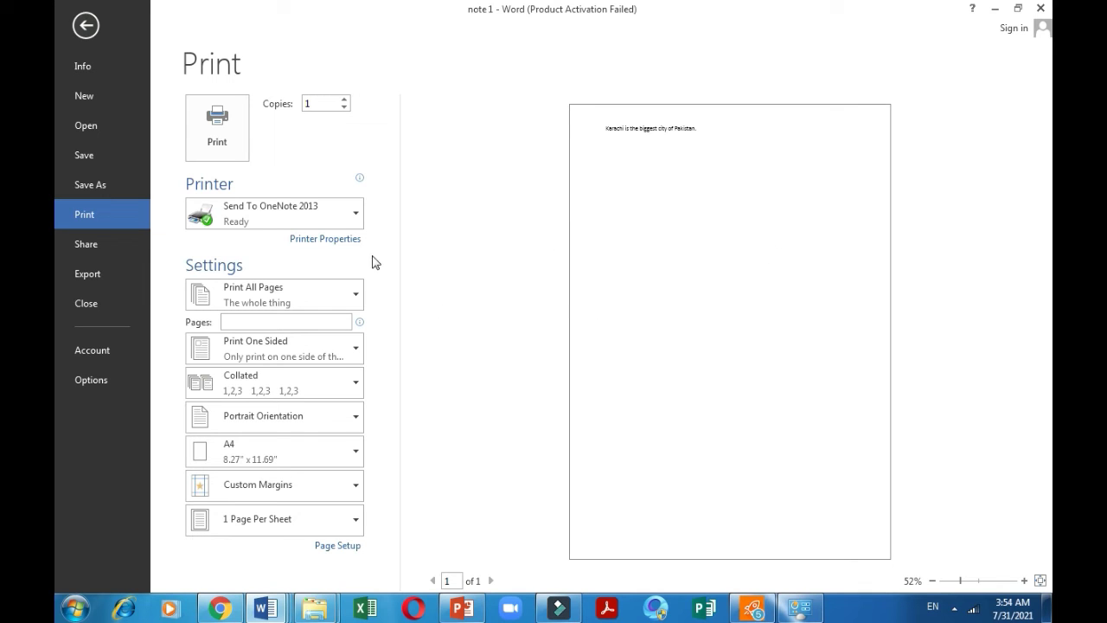
left_click(356, 224)
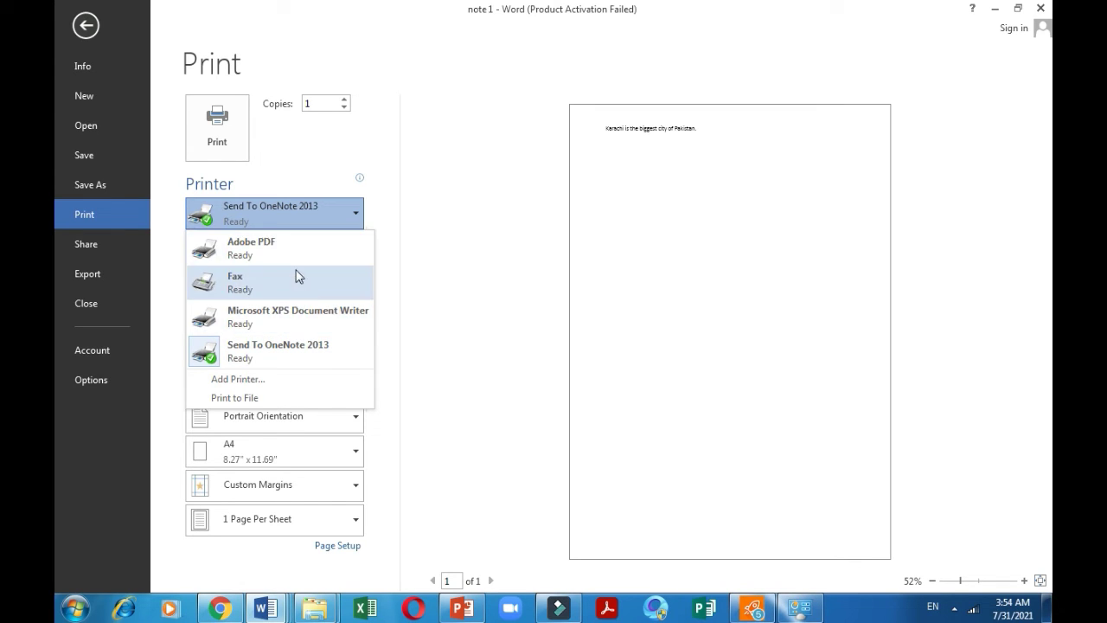
left_click(385, 197)
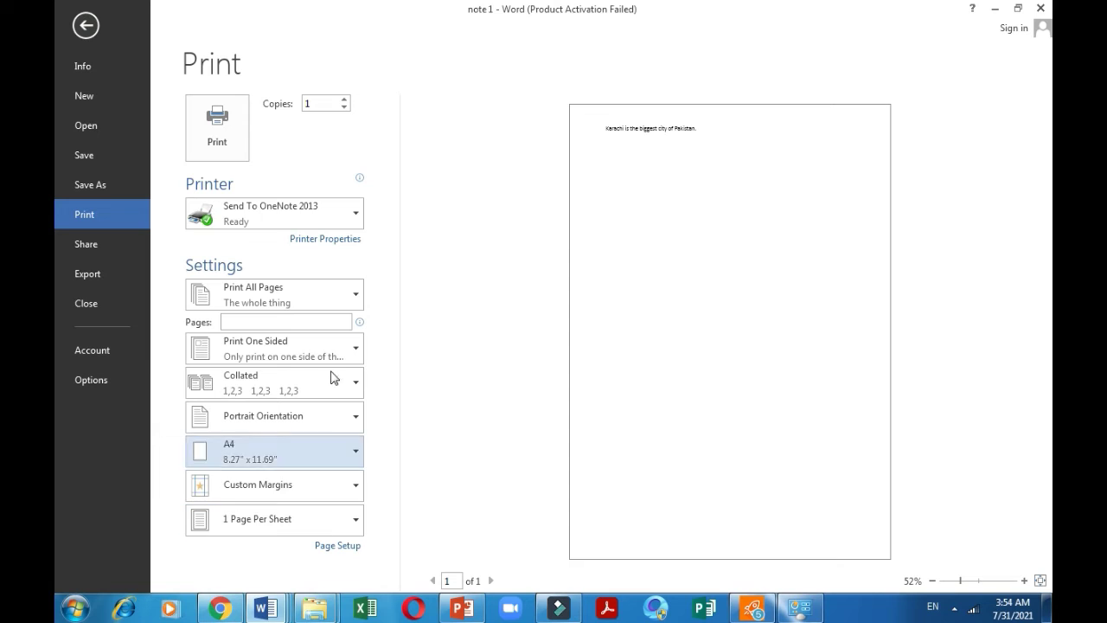
Try a higher number of copies, return it to 1, and view the one-sided and both-sides printing options
left_click(344, 100)
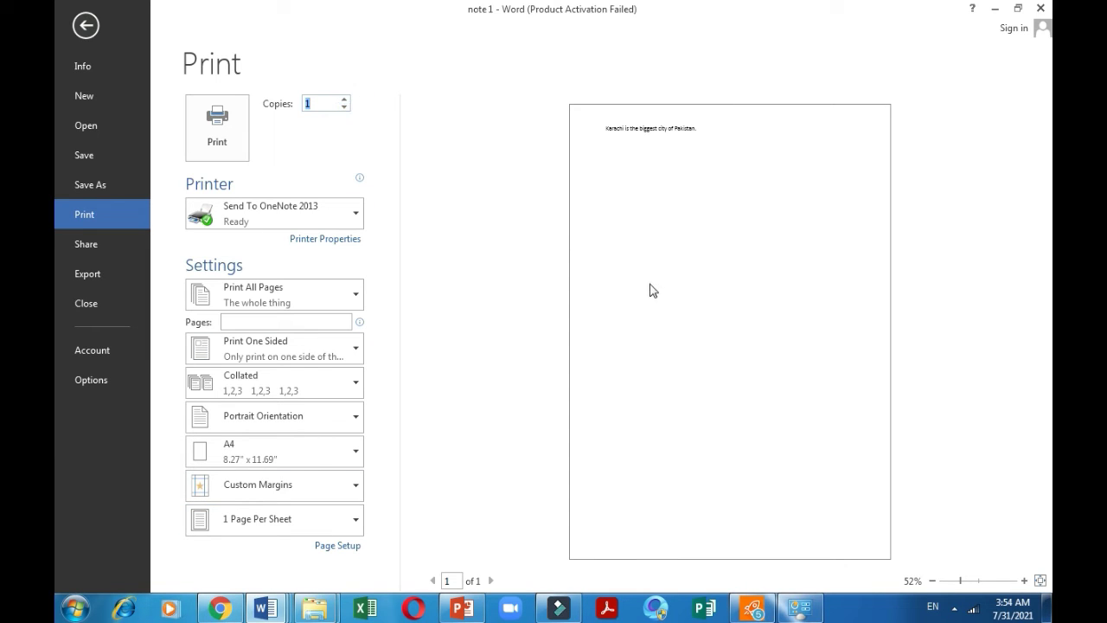
left_click(345, 100)
left_click(345, 100)
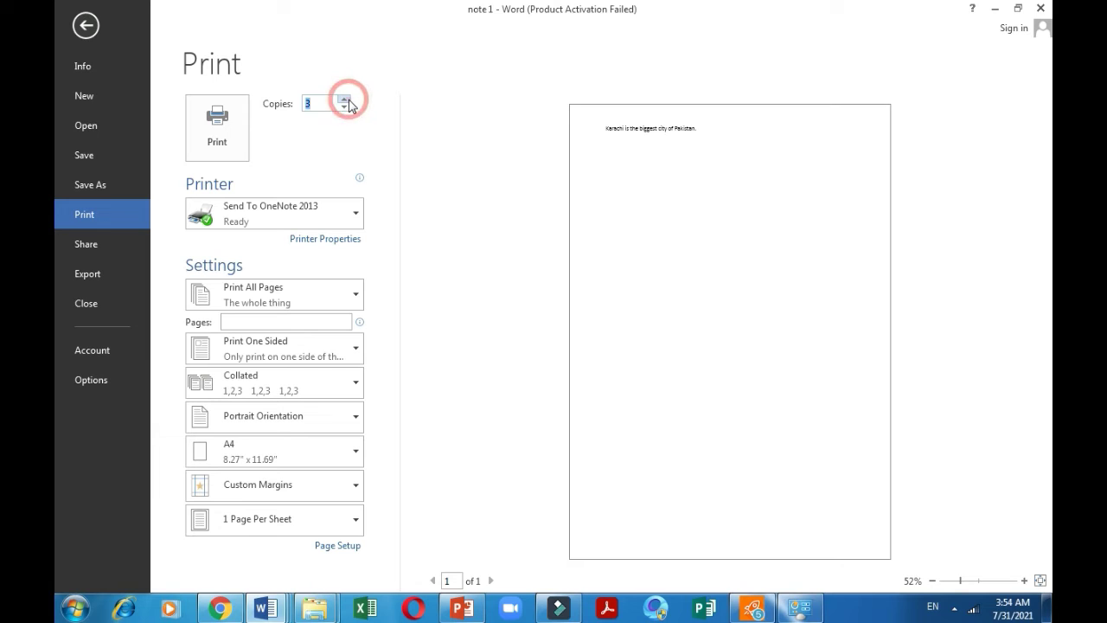
left_click(345, 100)
left_click(345, 107)
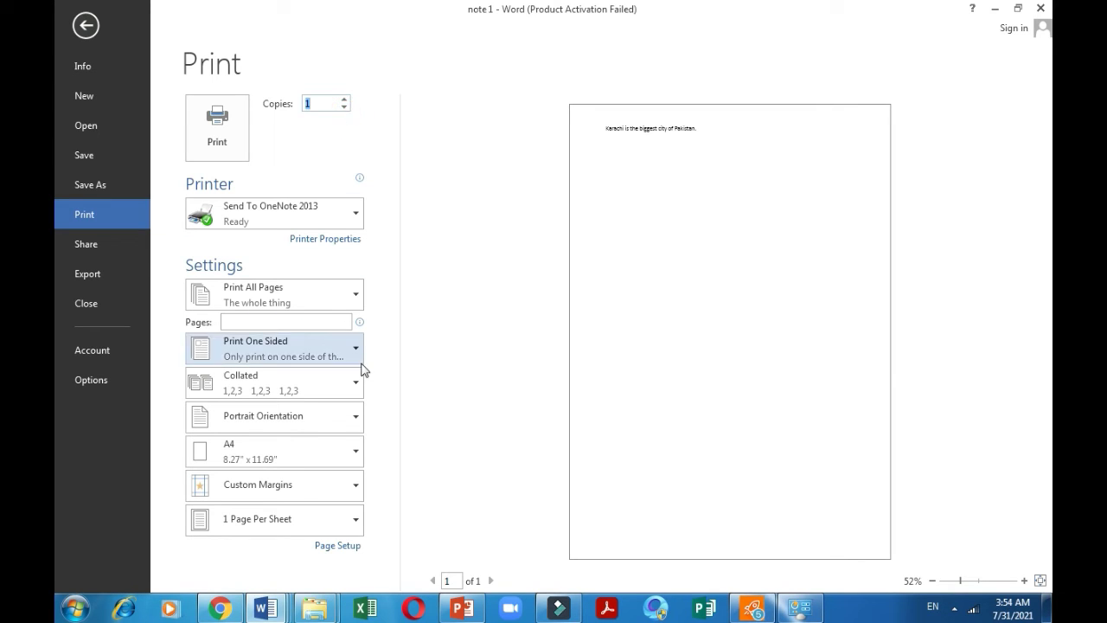
left_click(335, 356)
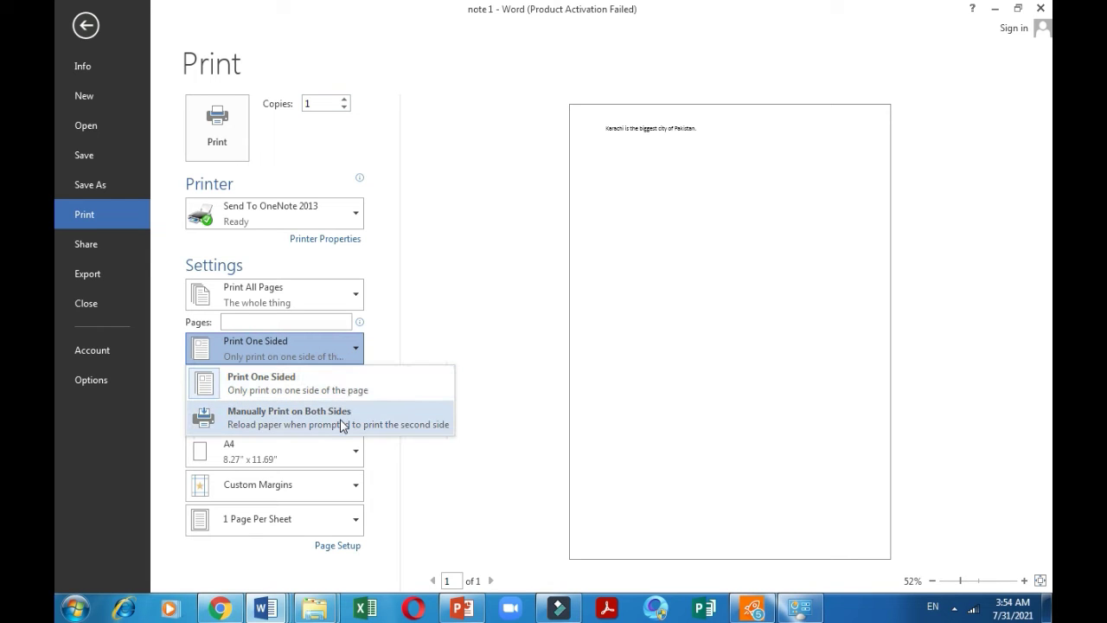
left_click(362, 348)
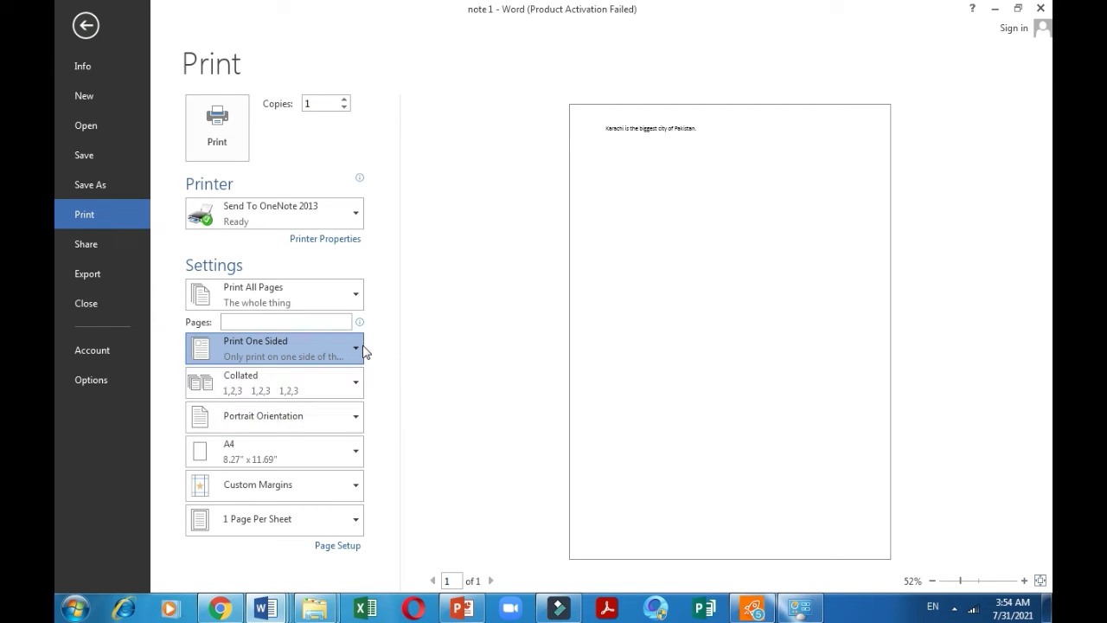
Try printing 2 pages per sheet and then 4 pages per sheet
left_click(341, 530)
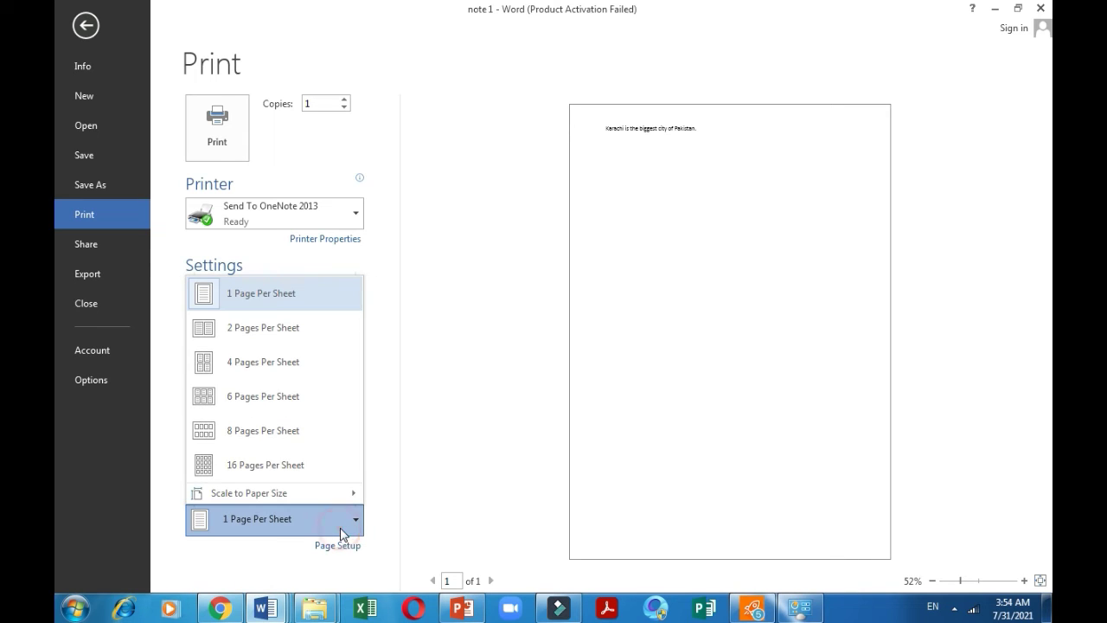
left_click(298, 328)
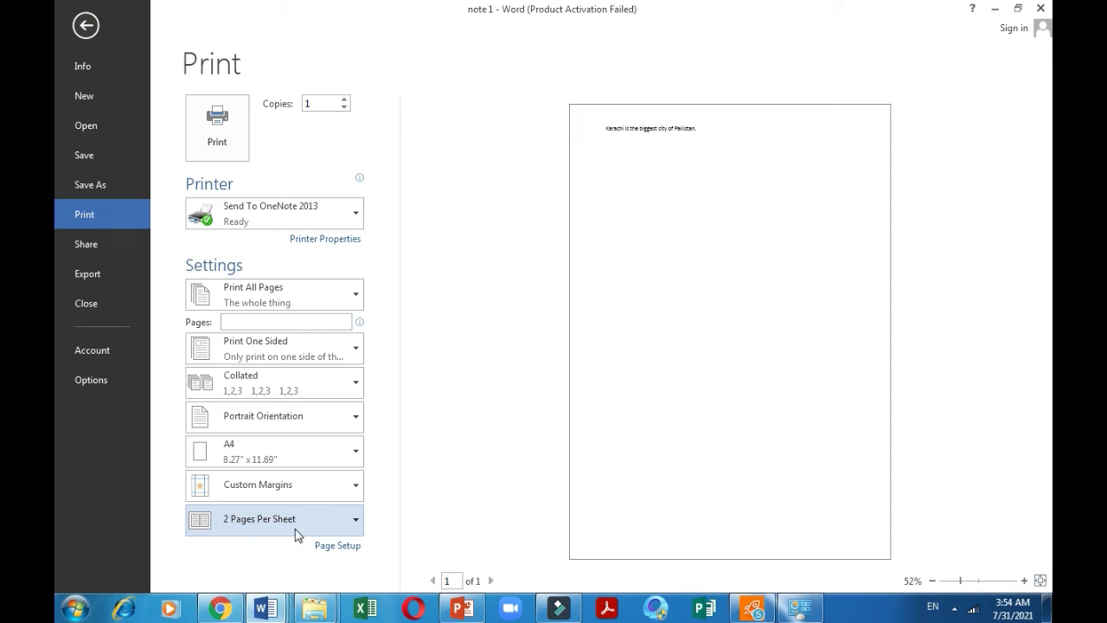
left_click(729, 440)
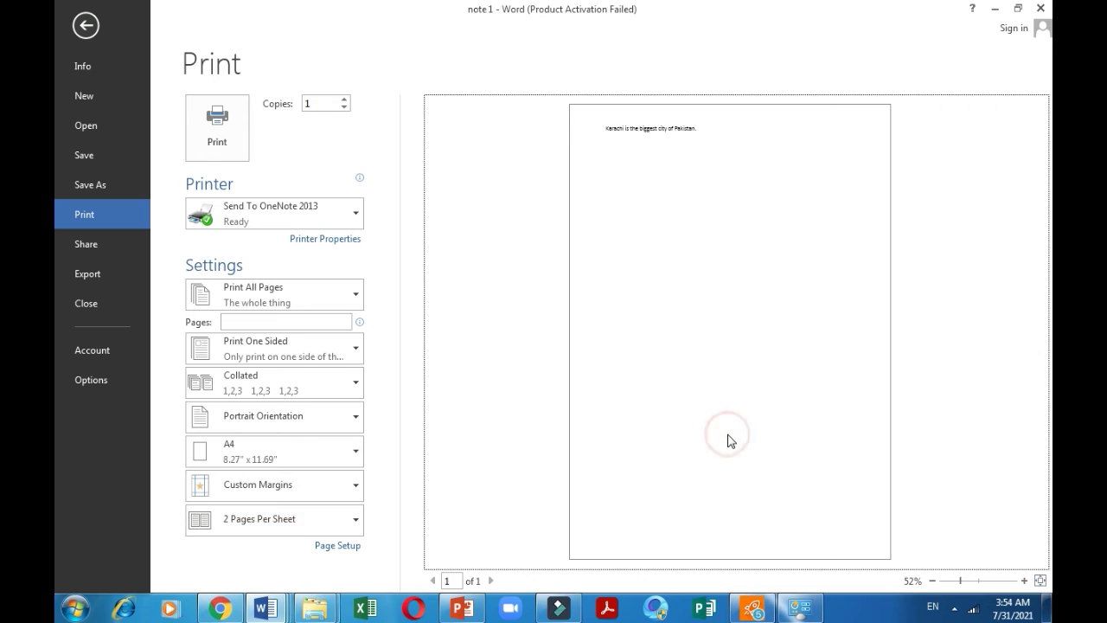
left_click(339, 519)
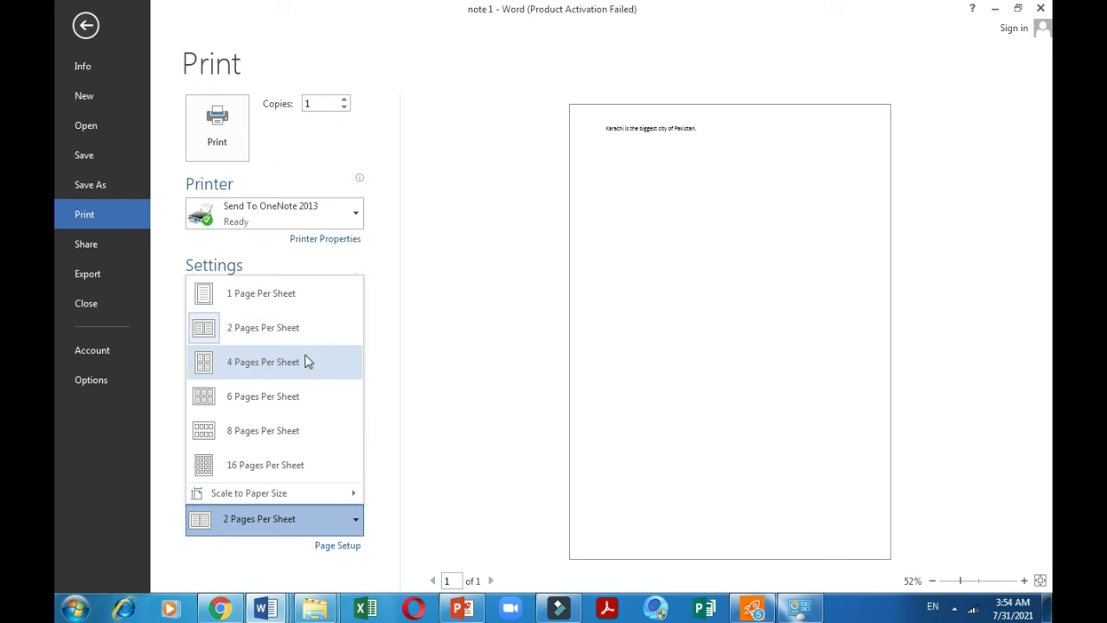
left_click(306, 363)
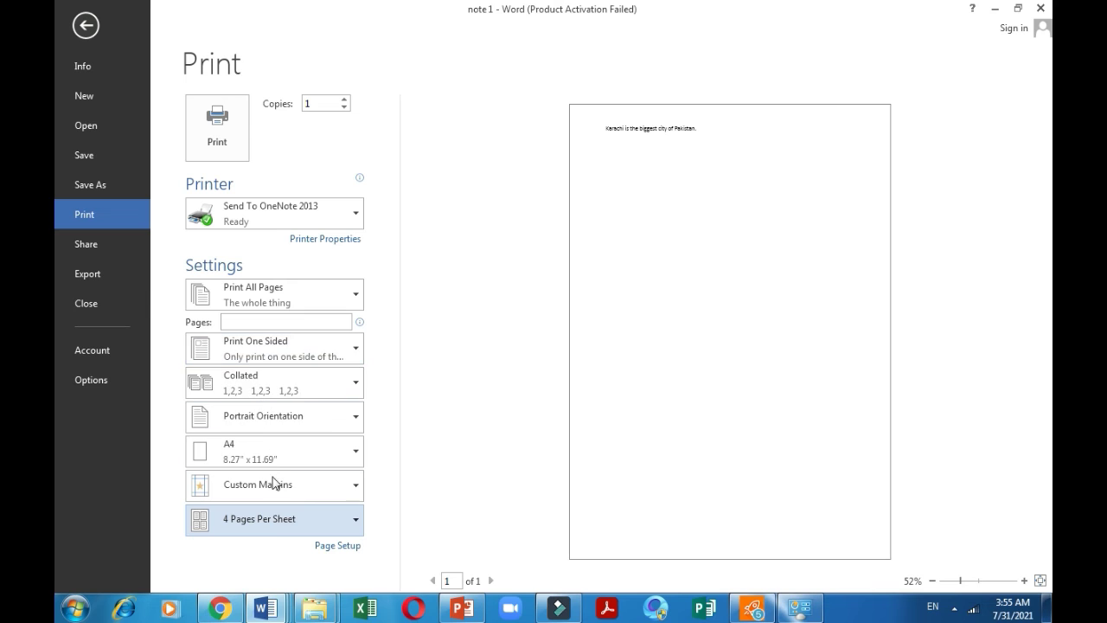
Set the layout to 1 page per sheet and print the document with Send To OneNote 2013
left_click(279, 519)
left_click(260, 293)
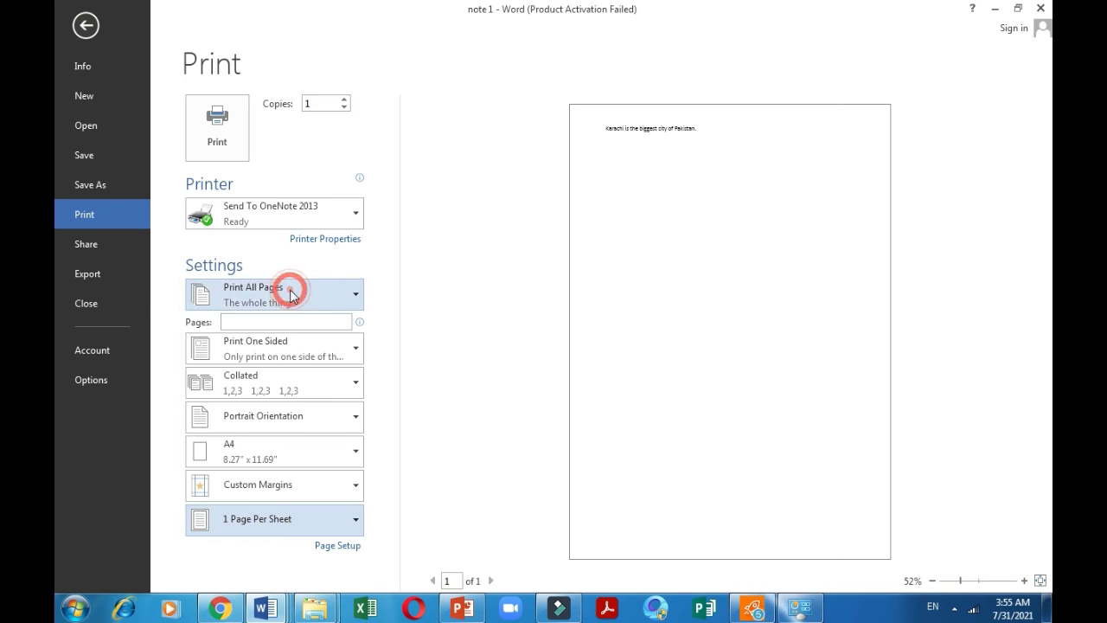
left_click(236, 136)
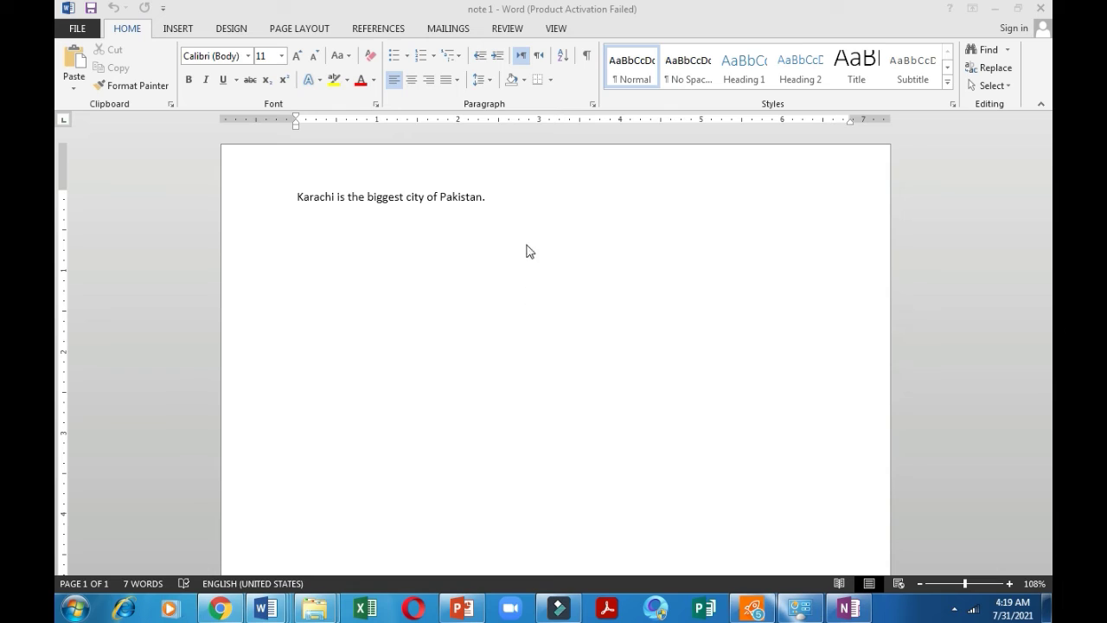
Select the whole sentence about Karachi and clear the selection
left_click(480, 199)
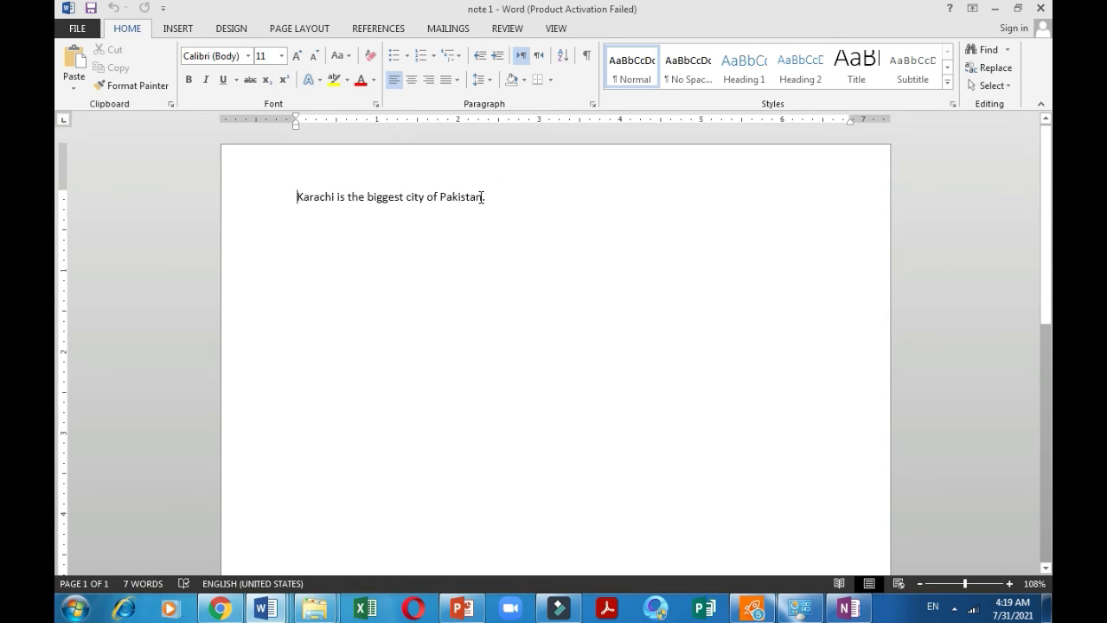
left_click_drag(488, 198, 302, 202)
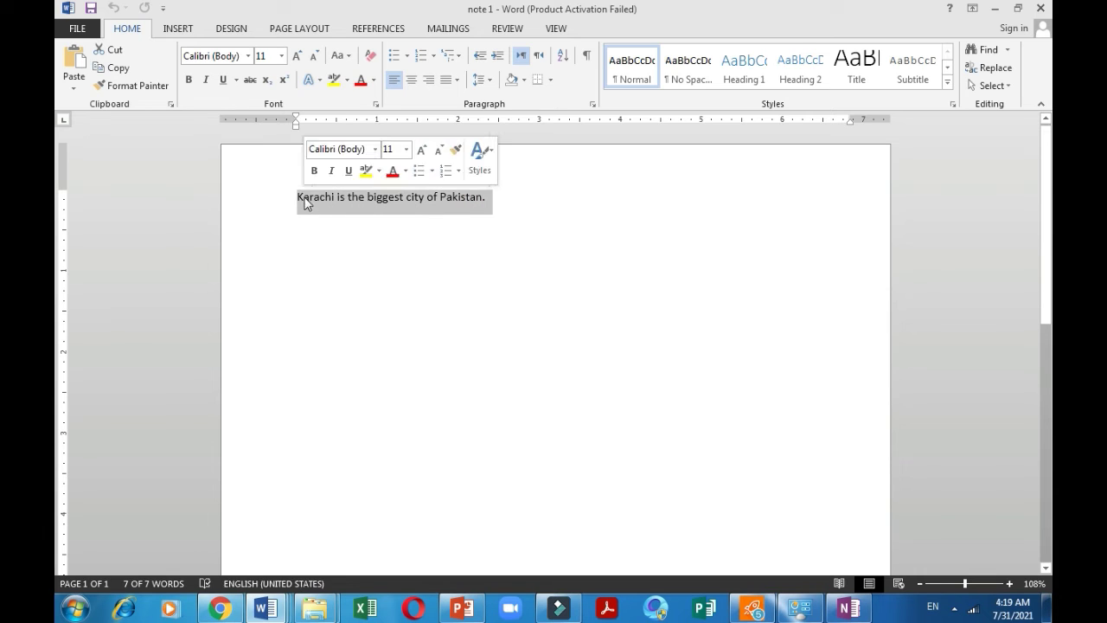
left_click(340, 246)
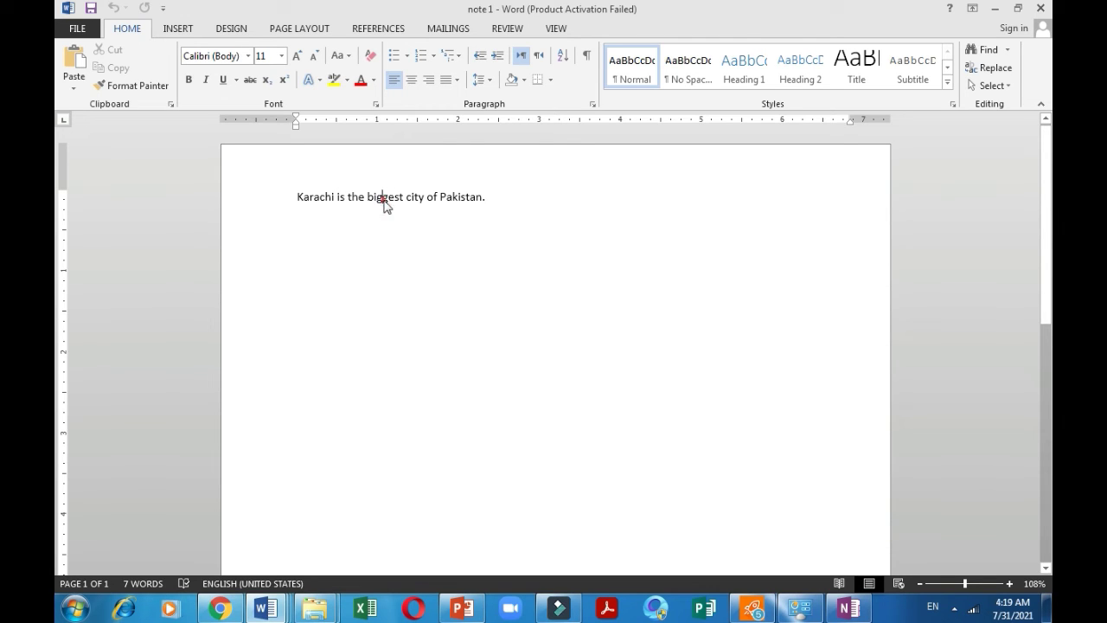
Select the single word "biggest", then the word "Pakistan", and clear the selection
double_click(385, 198)
left_click(381, 249)
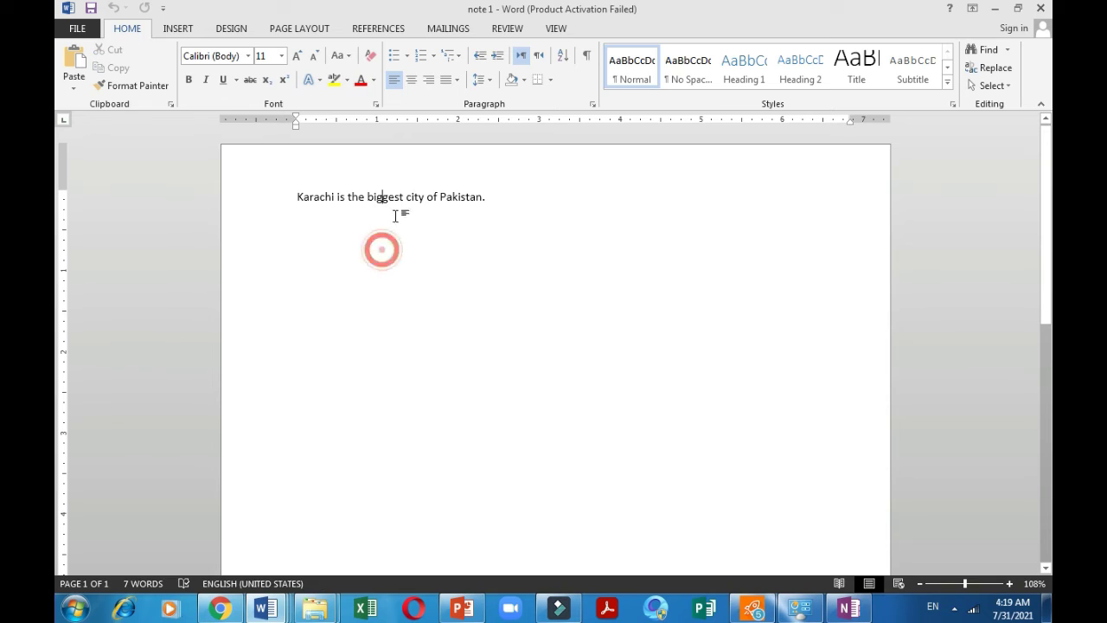
left_click(394, 200)
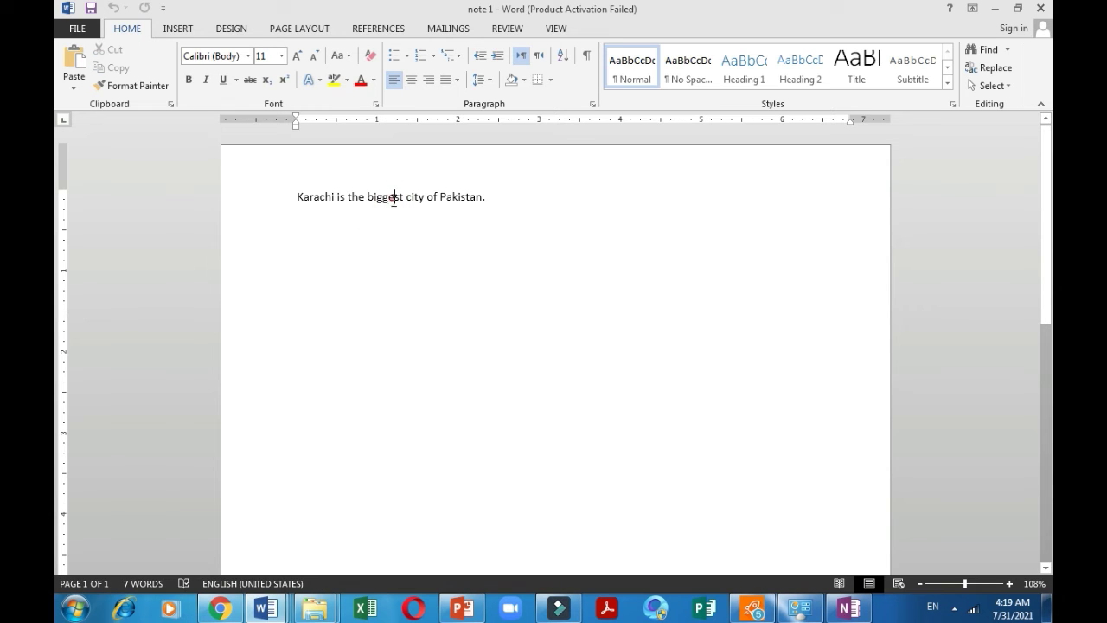
double_click(393, 201)
left_click(391, 202)
double_click(391, 203)
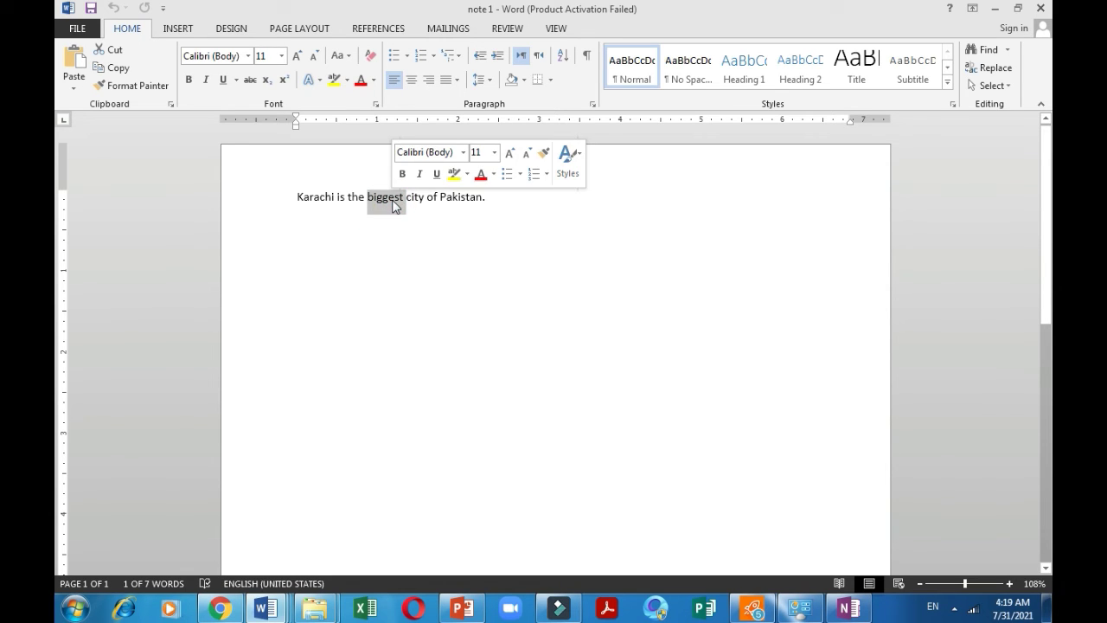
left_click(461, 202)
double_click(461, 202)
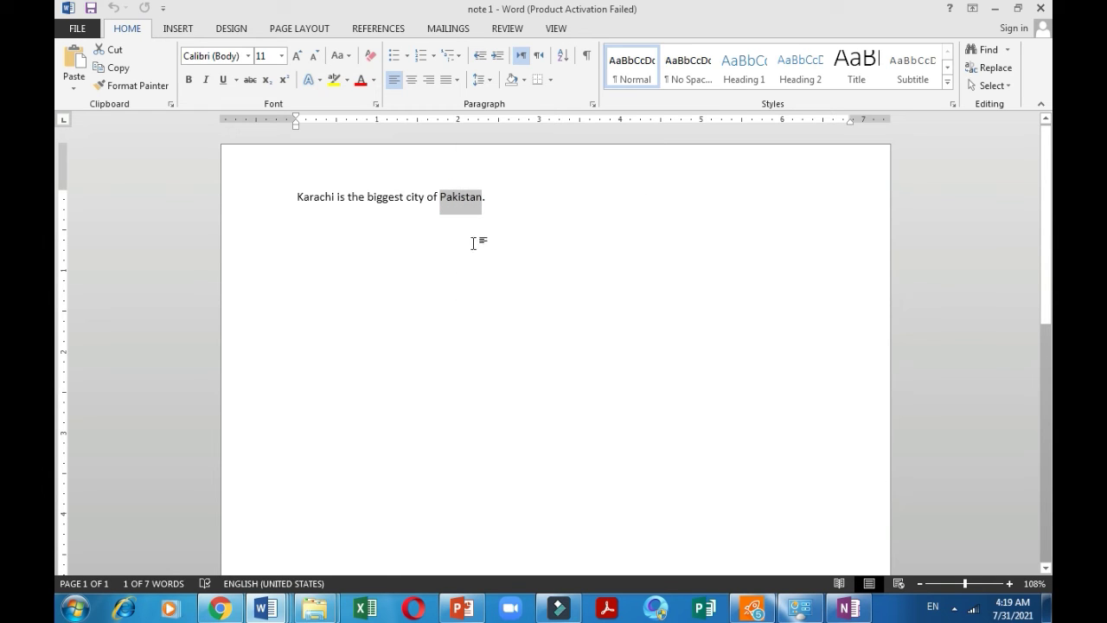
left_click(499, 208)
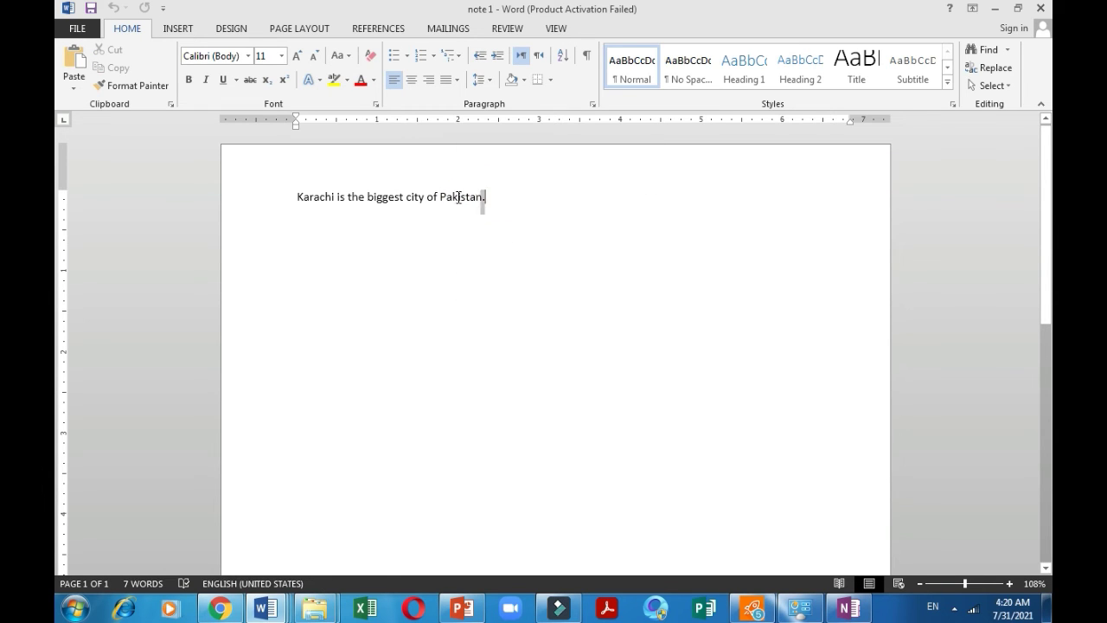
Practise selecting the sentence from its end back to its beginning, clearing the selection each time
left_click_drag(458, 198, 301, 197)
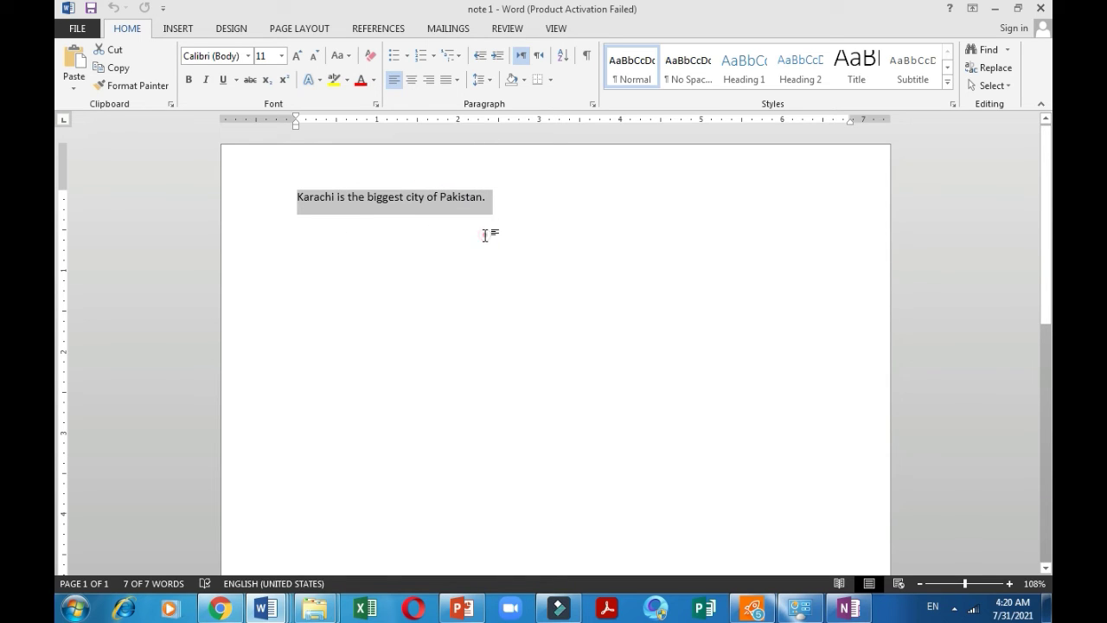
left_click(495, 197)
left_click_drag(494, 196, 304, 203)
left_click(397, 318)
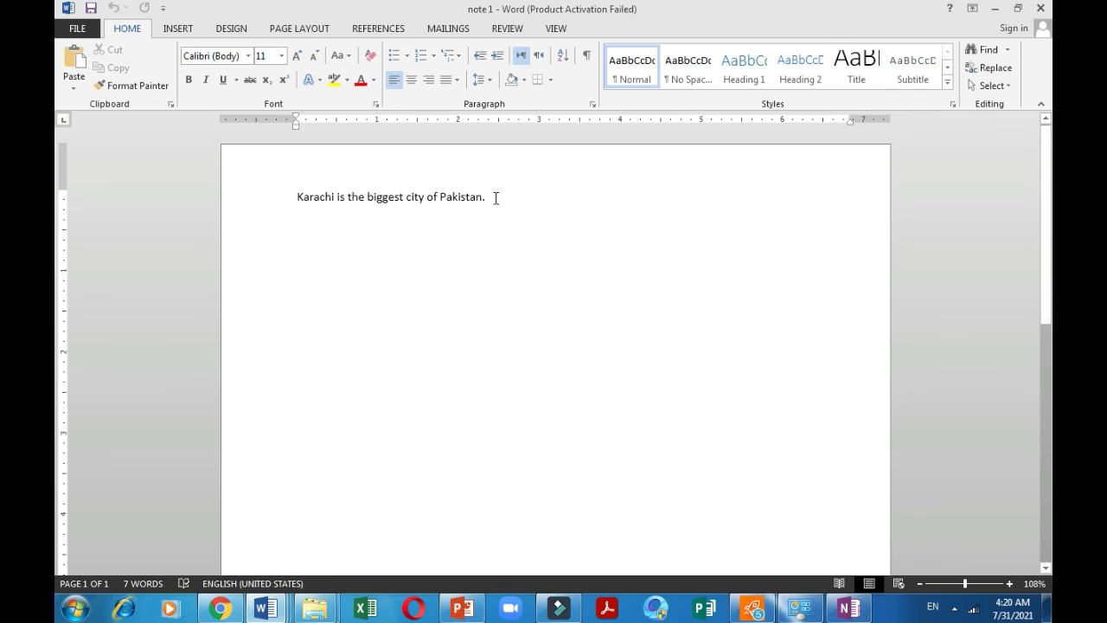
left_click_drag(496, 198, 297, 198)
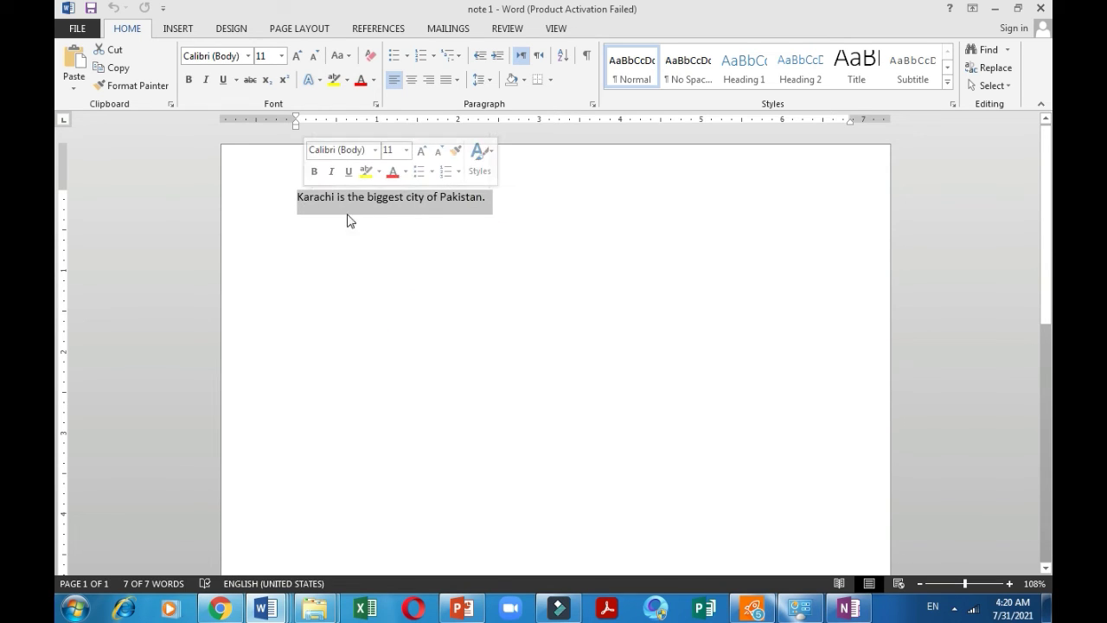
left_click(479, 254)
Copy the whole sentence "Karachi is the biggest city of Pakistan."
left_click_drag(494, 197, 315, 199)
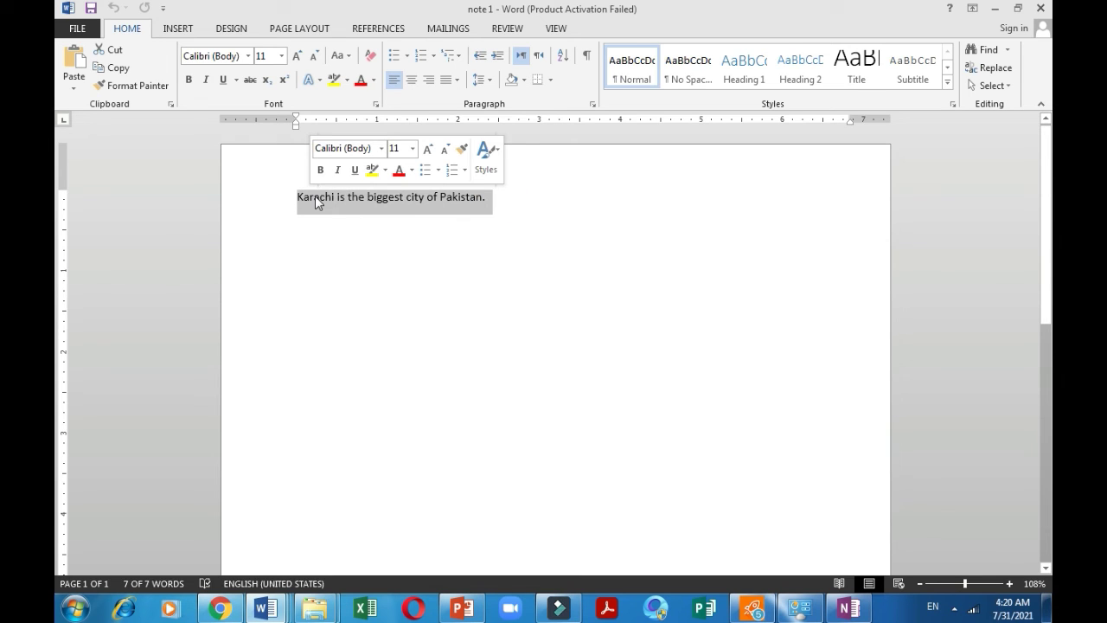
right_click(314, 199)
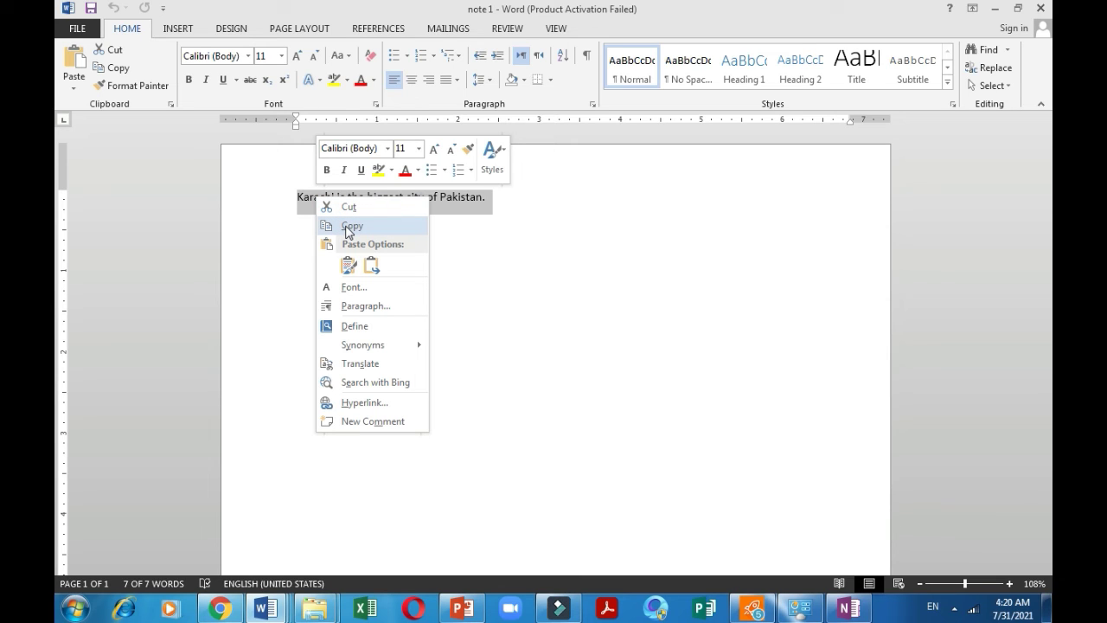
left_click(346, 227)
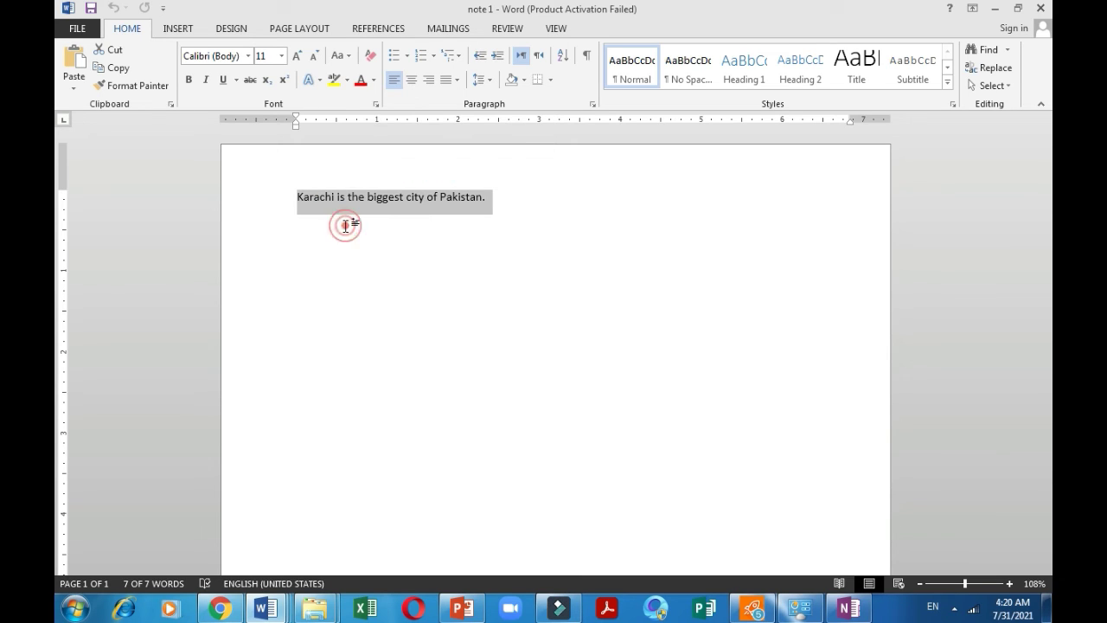
Paste the copied sentence about Karachi twice, on new lines below the original, keeping its source formatting
left_click(495, 207)
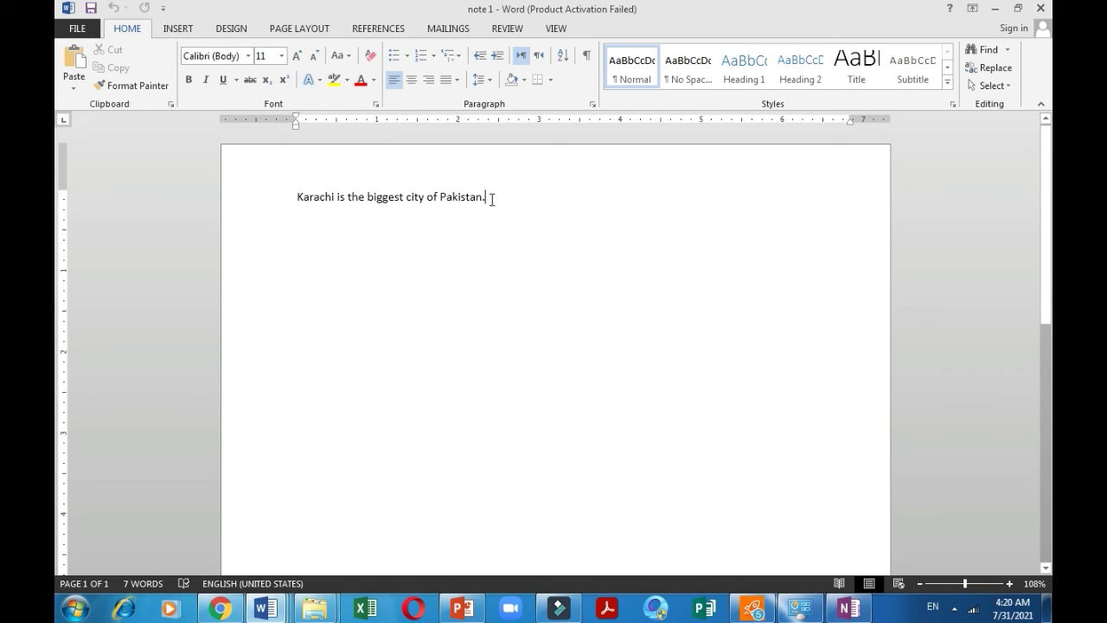
key("Return")
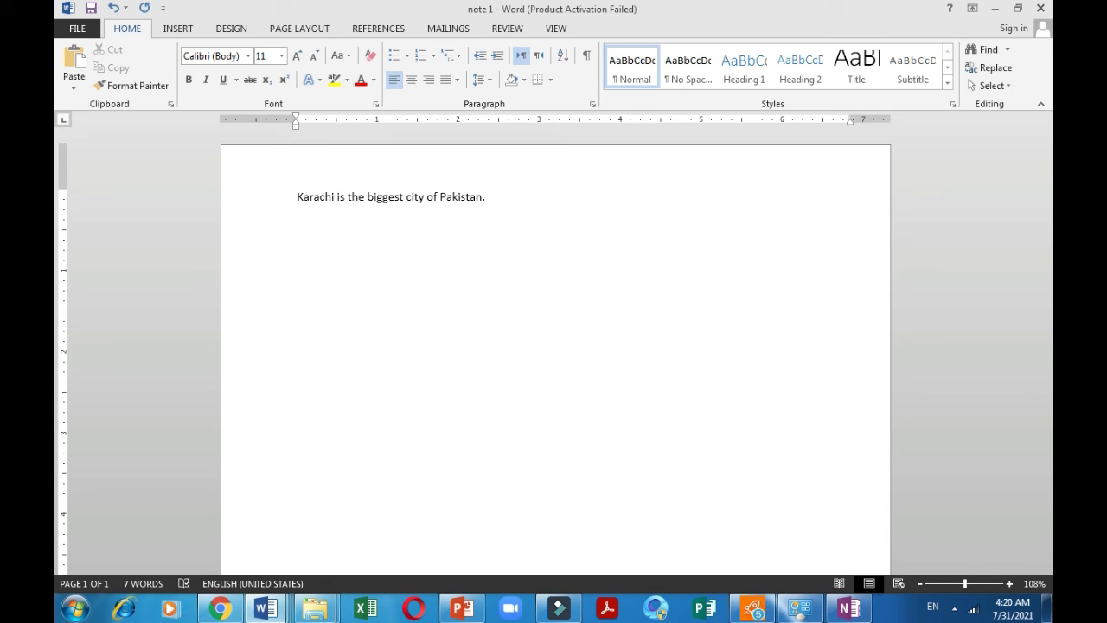
right_click(303, 223)
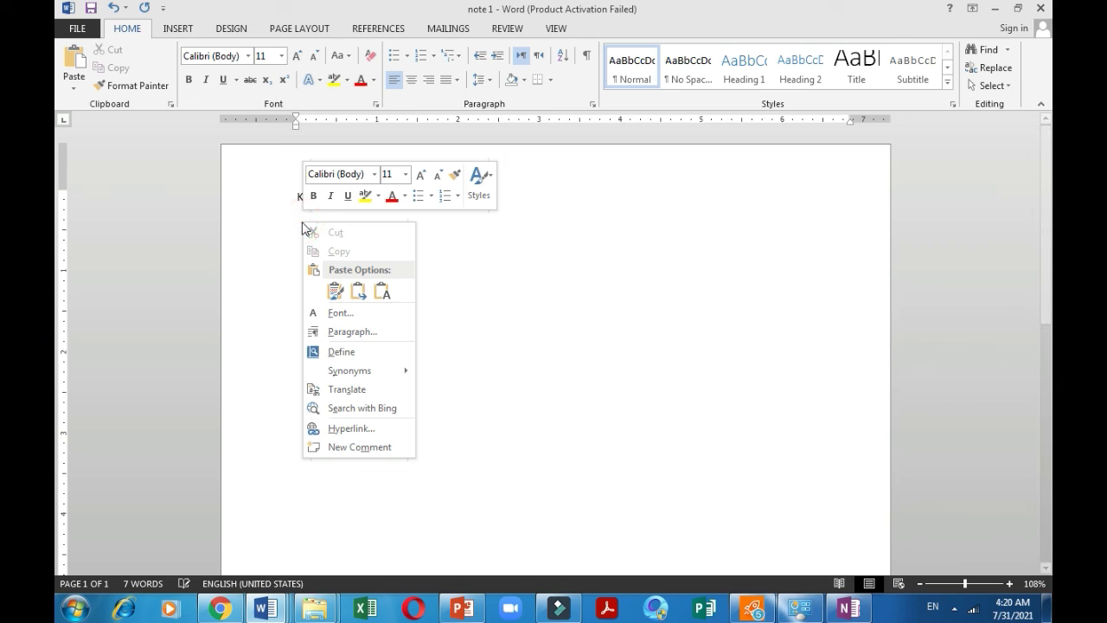
left_click(335, 292)
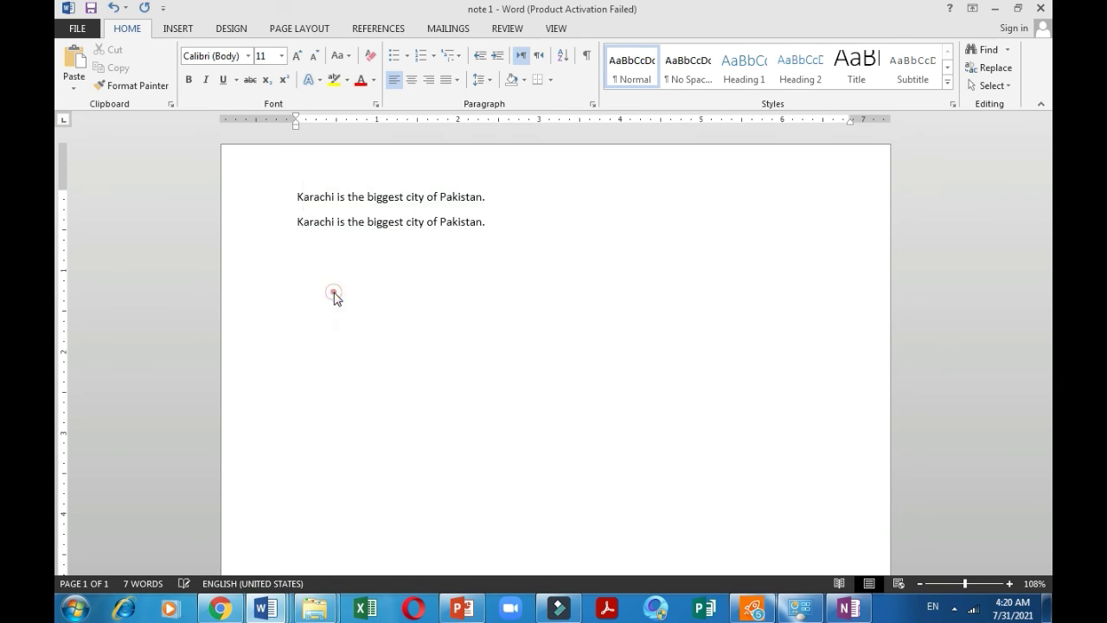
right_click(304, 246)
left_click(333, 314)
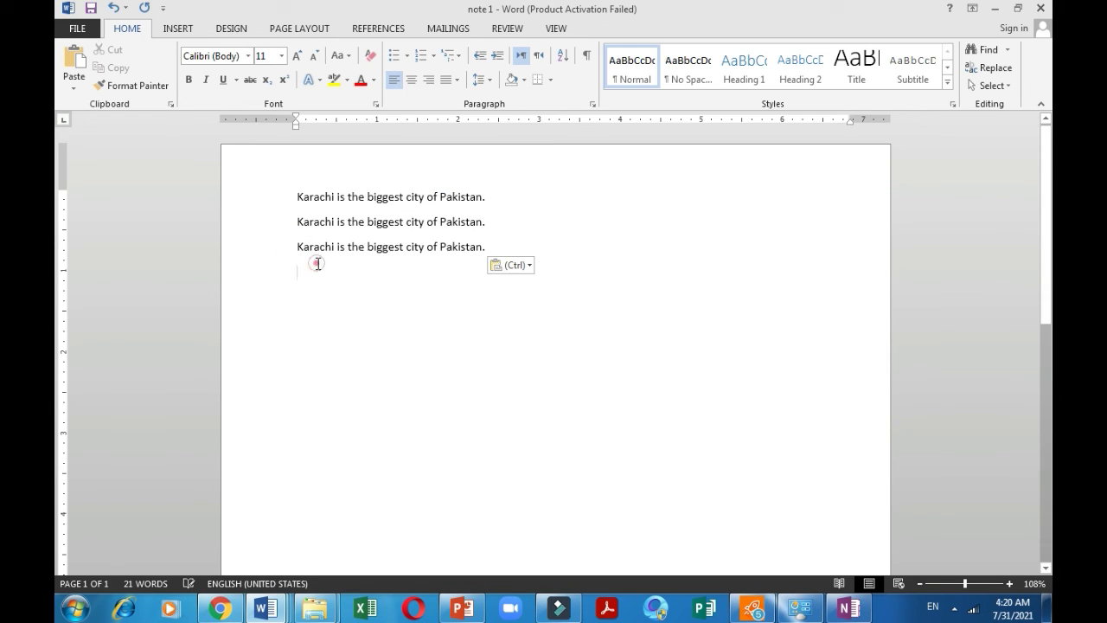
right_click(317, 263)
left_click(351, 329)
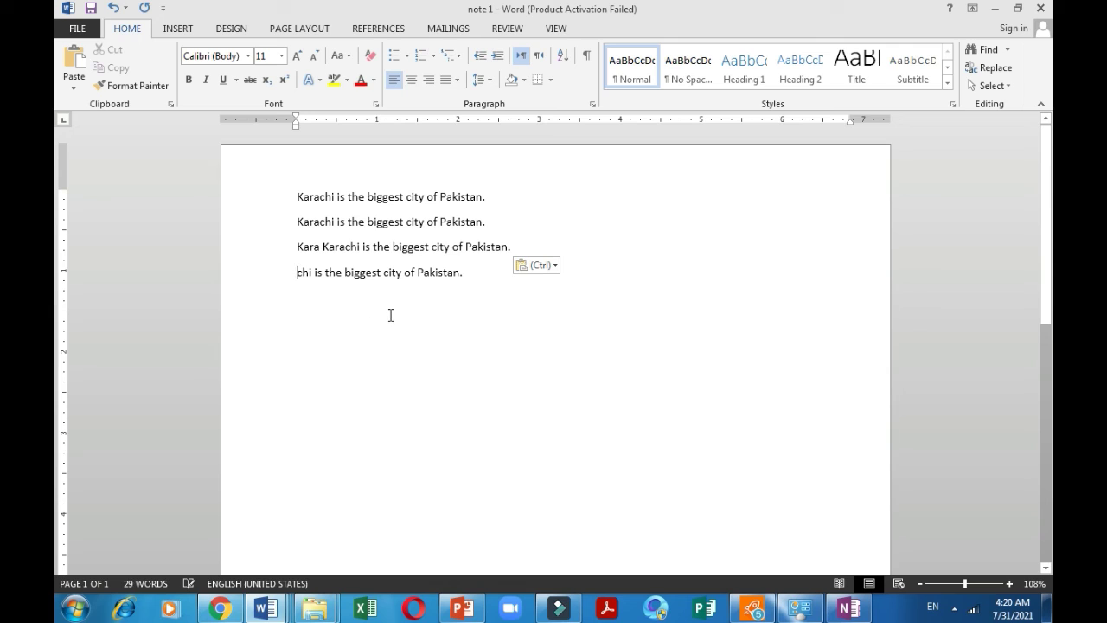
key("ctrl")
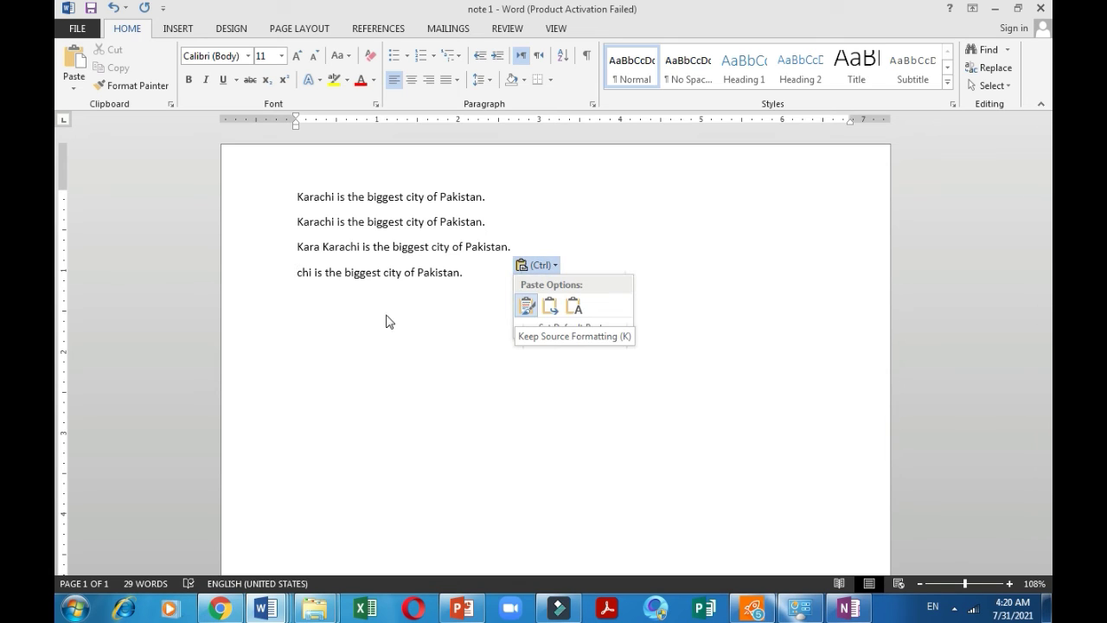
key("Escape")
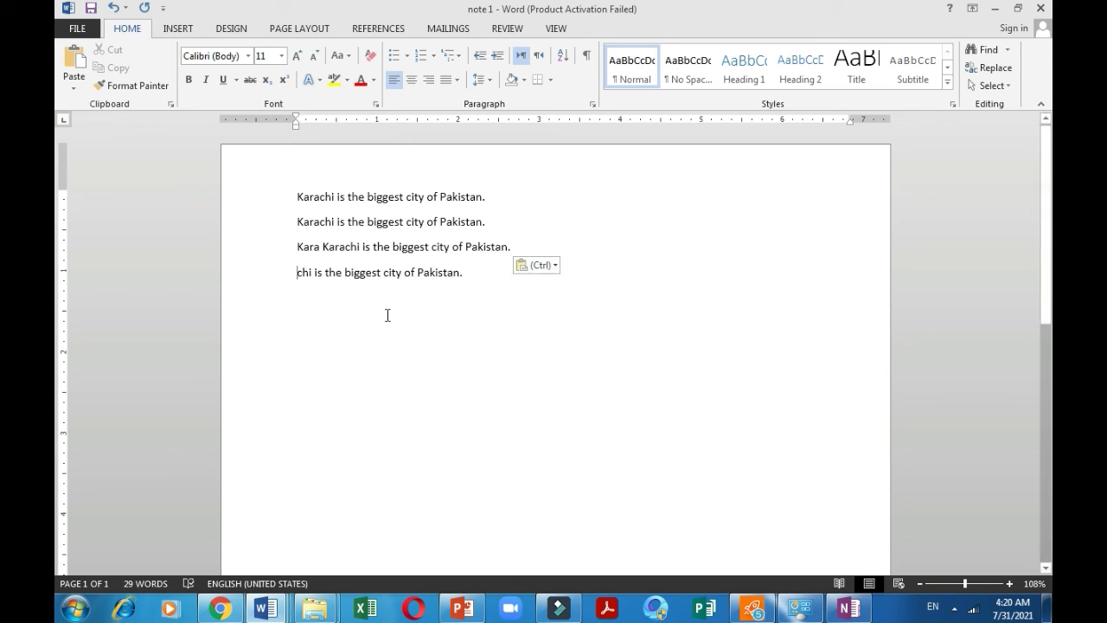
key("ctrl+z")
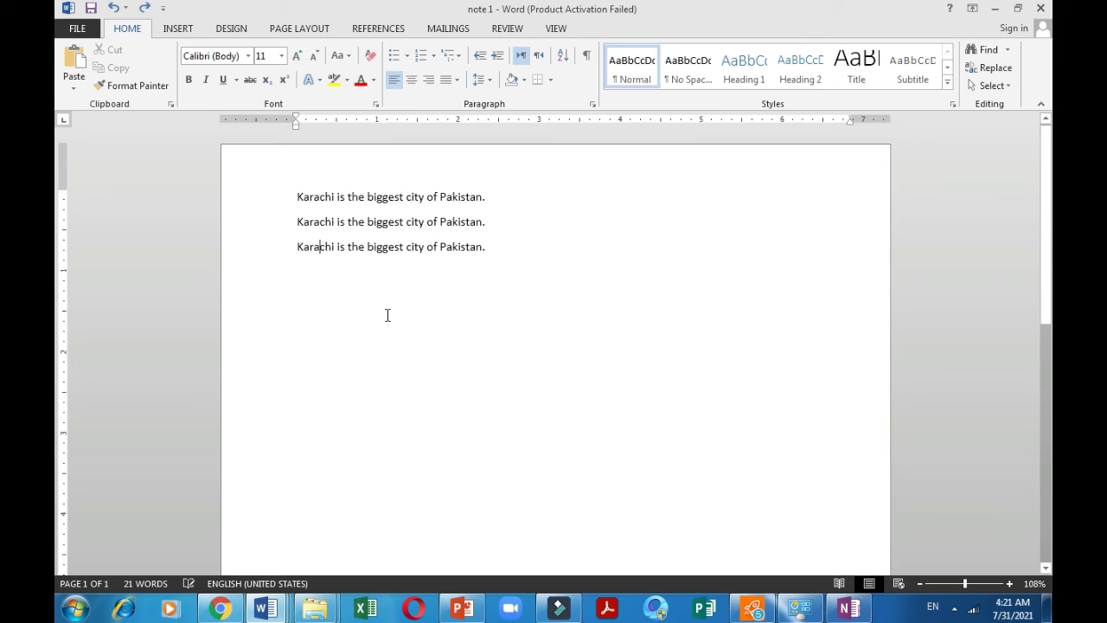
Copy all three Karachi sentences together and paste the block three times on the lines below them
left_click(491, 249)
key("Return")
left_click_drag(489, 248, 311, 198)
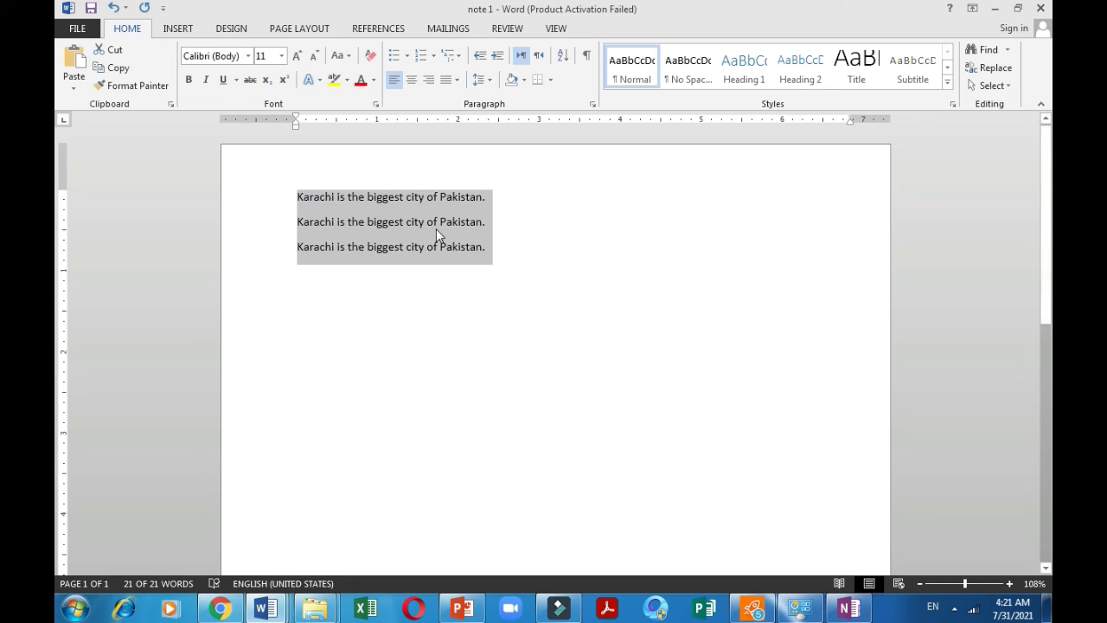
left_click(497, 253)
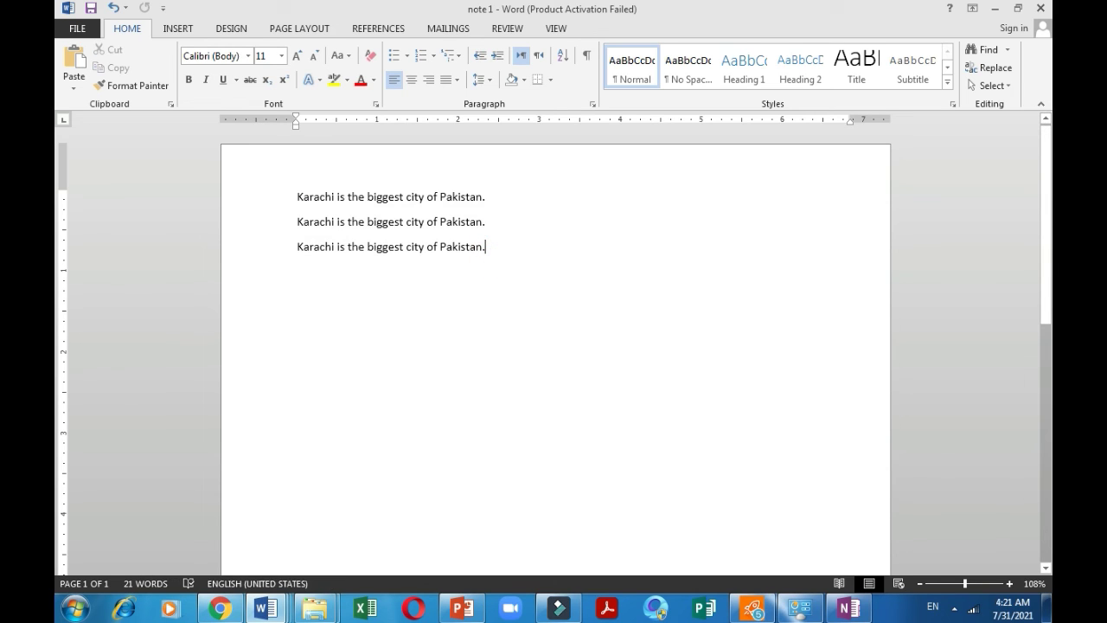
key("Return")
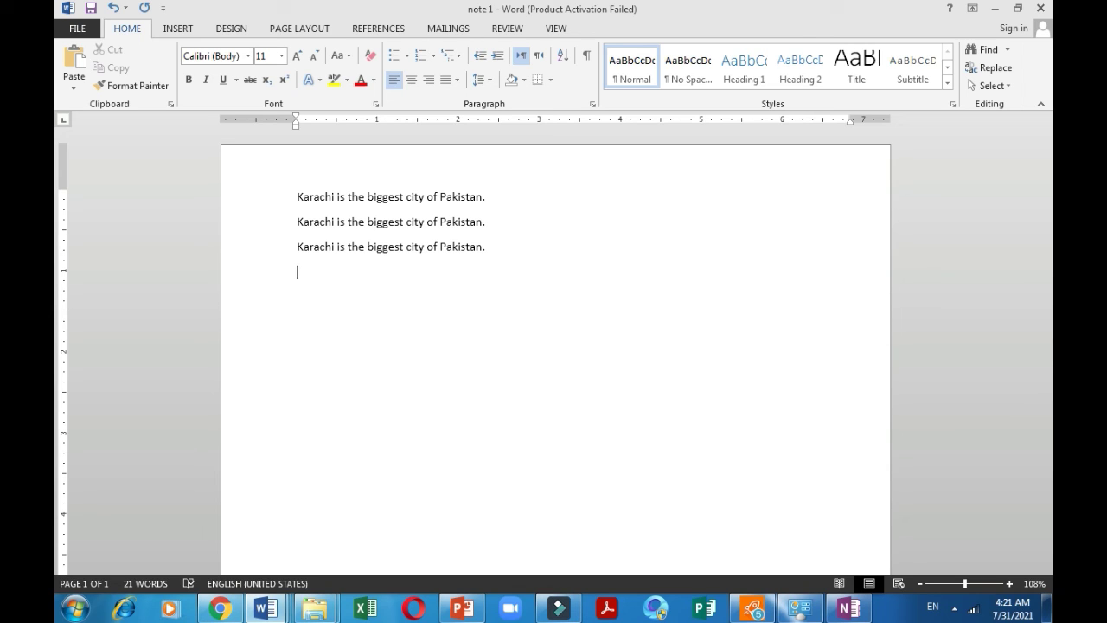
key("ctrl+v")
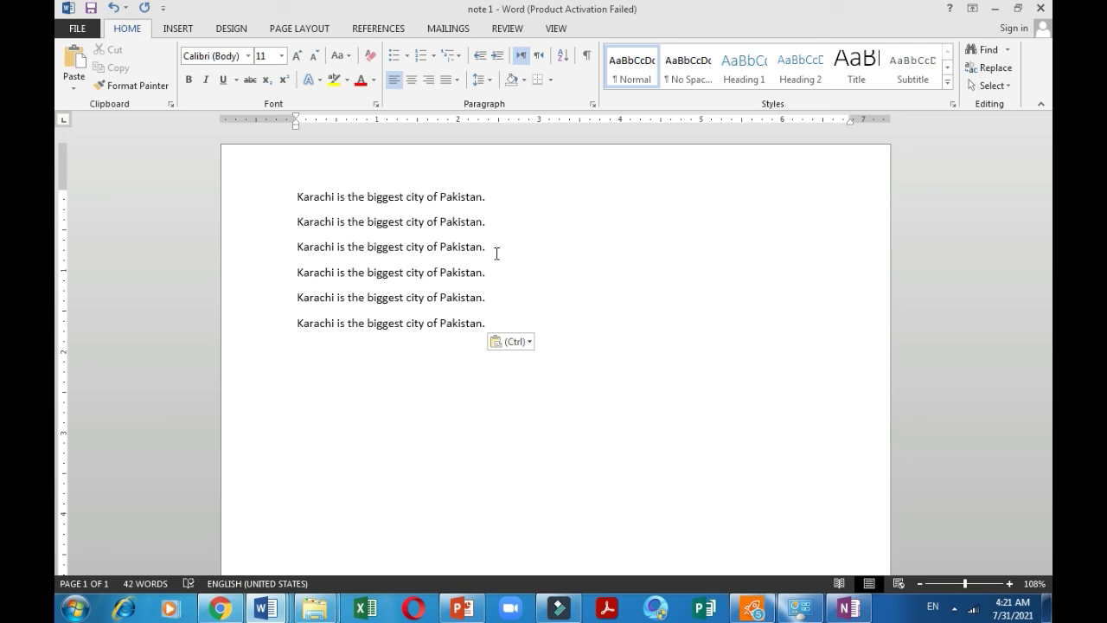
key("ctrl+v")
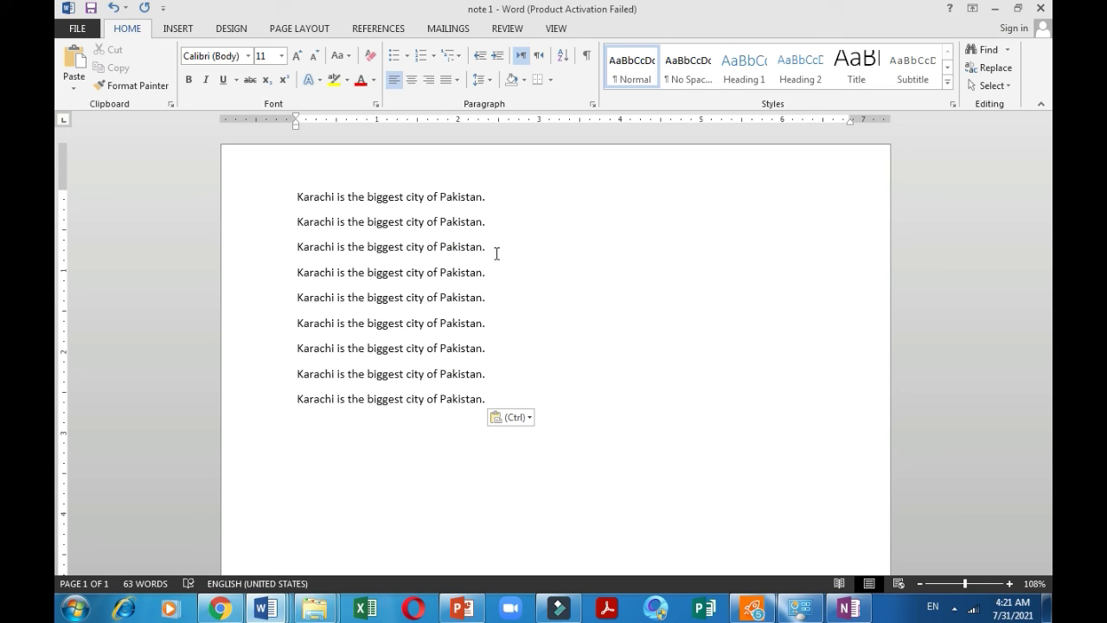
key("ctrl+v")
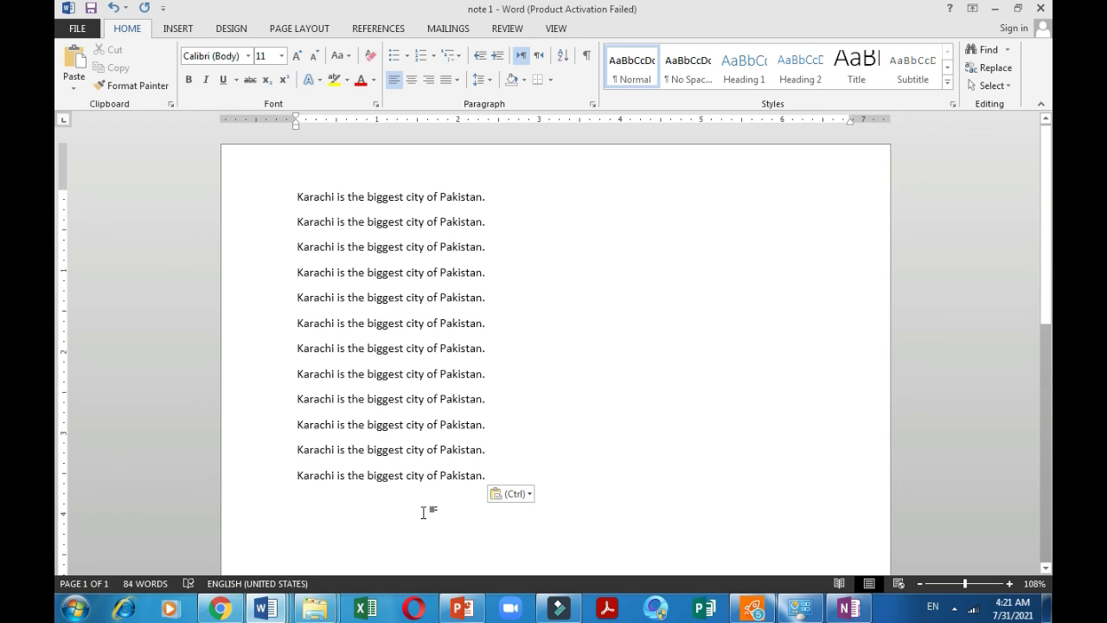
Insert a new line reading "Cut and copy" directly above the last Karachi sentence
left_click(484, 474)
left_click(486, 450)
key("Return")
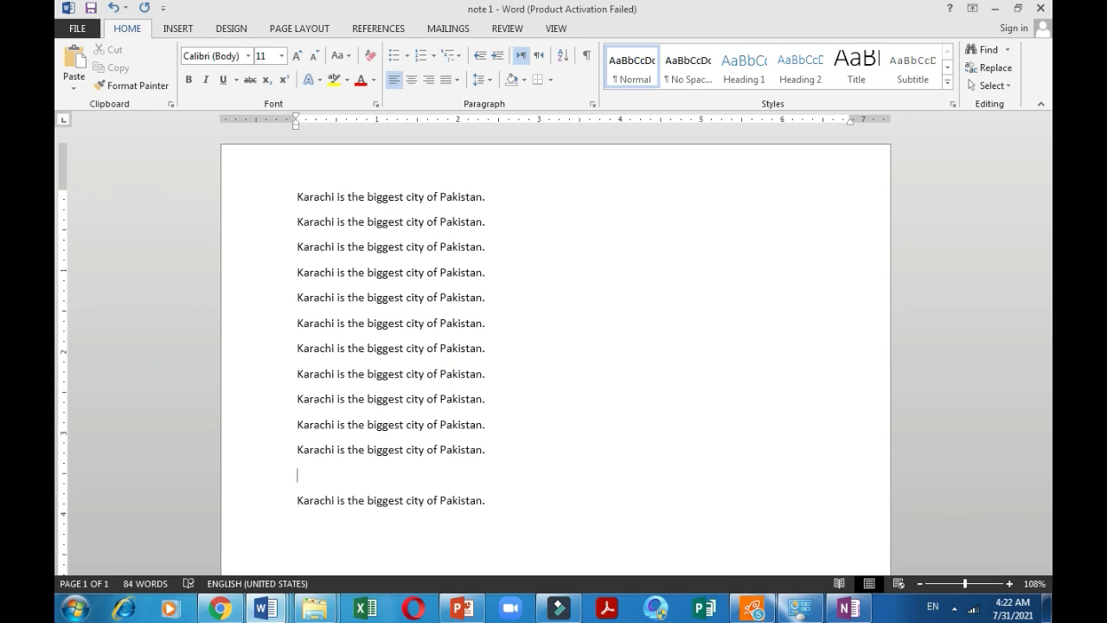
type("Cut and copy")
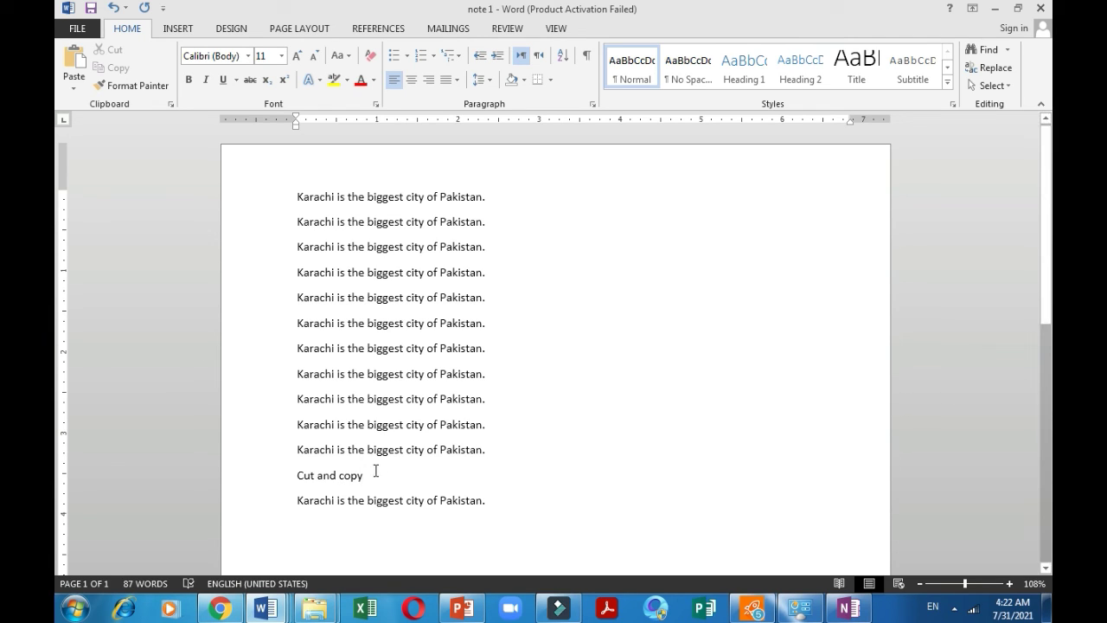
Practise selecting the "Cut and copy" line from its end to its beginning, clearing the selection each time
left_click_drag(364, 475, 299, 478)
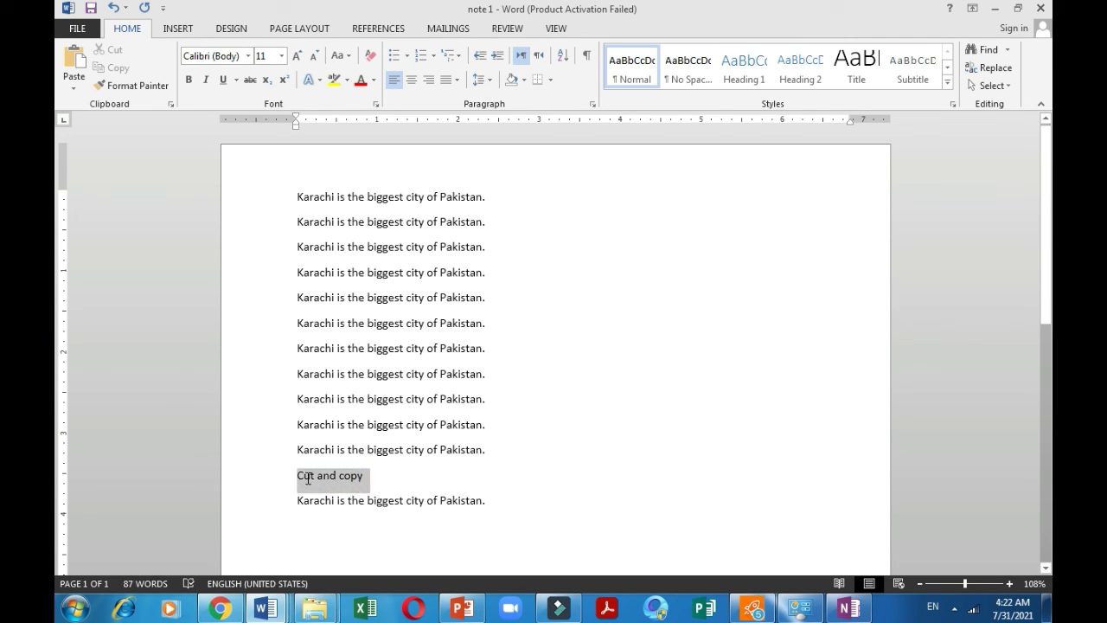
left_click(370, 486)
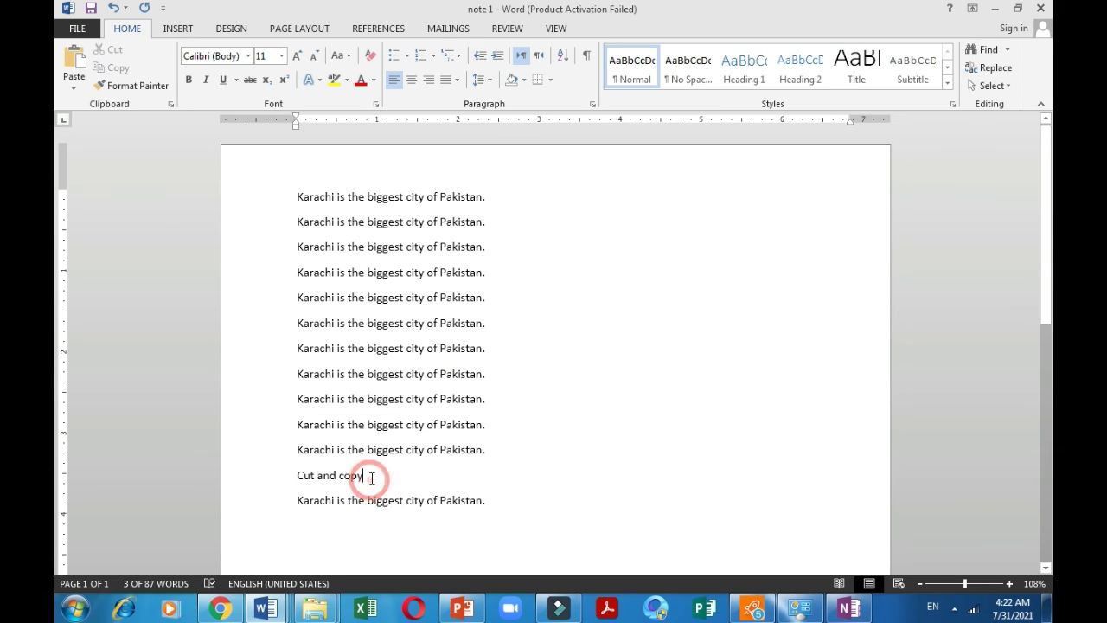
left_click_drag(366, 474, 297, 477)
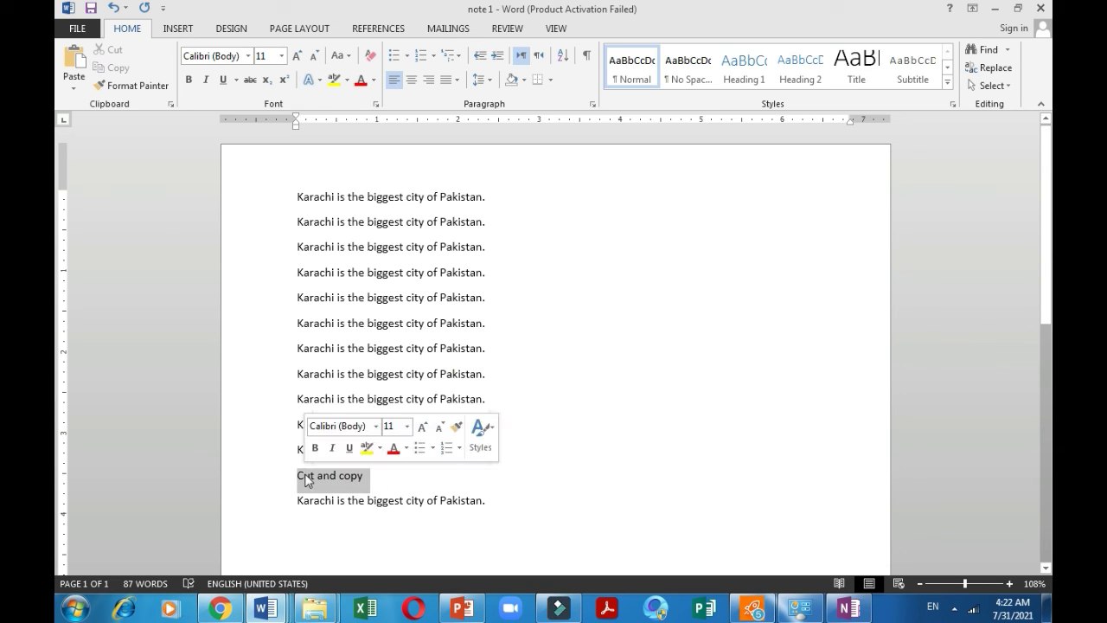
left_click(358, 523)
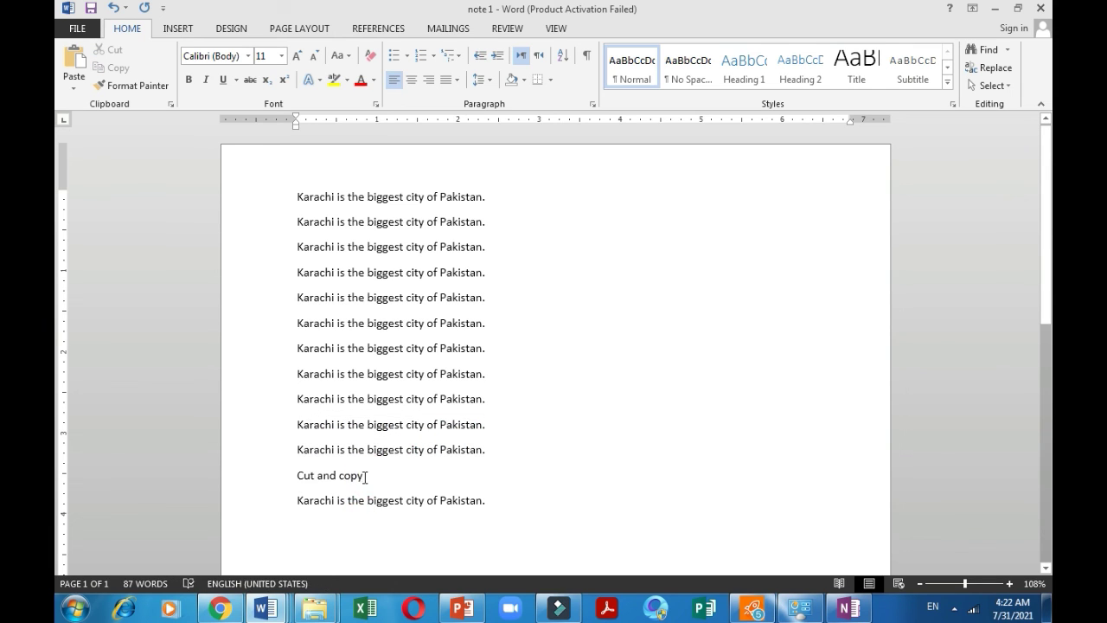
Cut the "Cut and copy" line and paste it above the first Karachi sentence, keeping its source formatting
left_click_drag(366, 474, 306, 478)
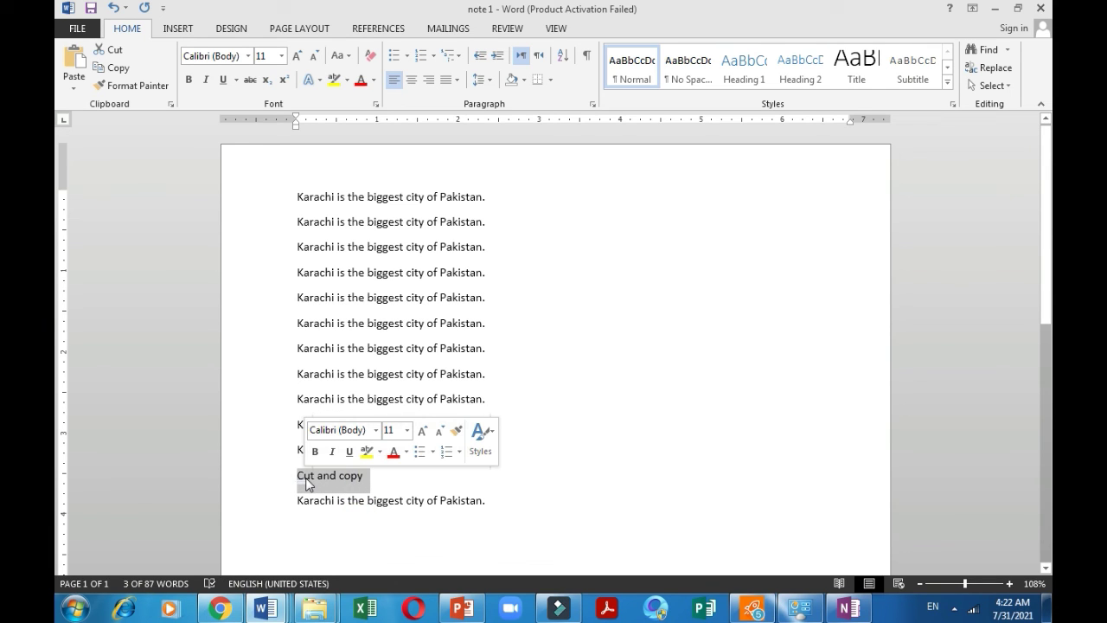
right_click(307, 484)
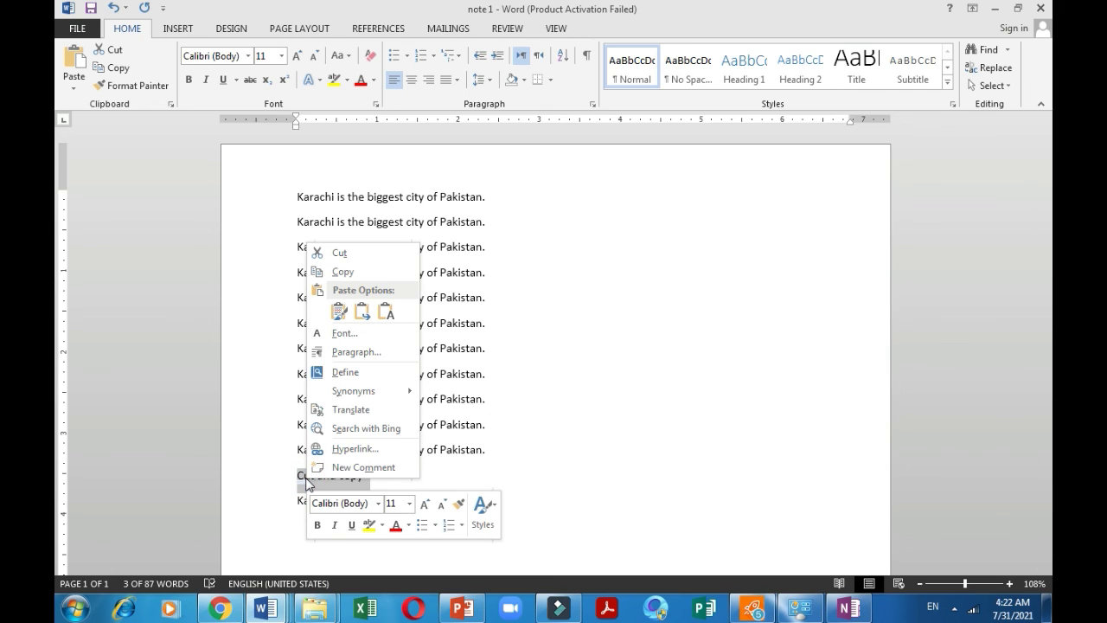
left_click(339, 252)
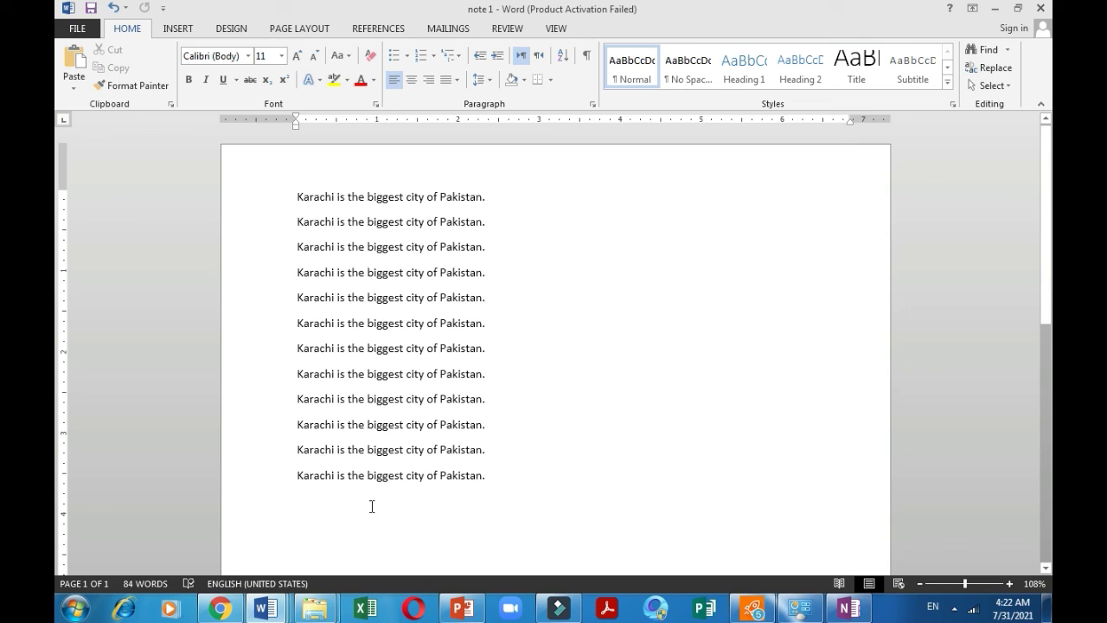
left_click(299, 195)
left_click(297, 197)
right_click(296, 198)
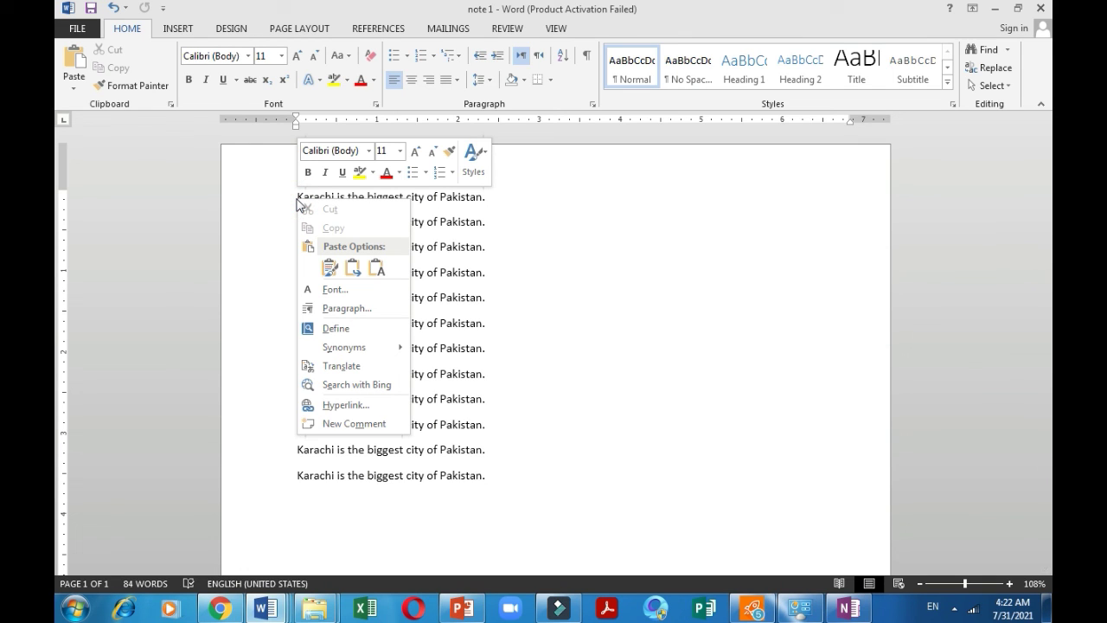
left_click(330, 269)
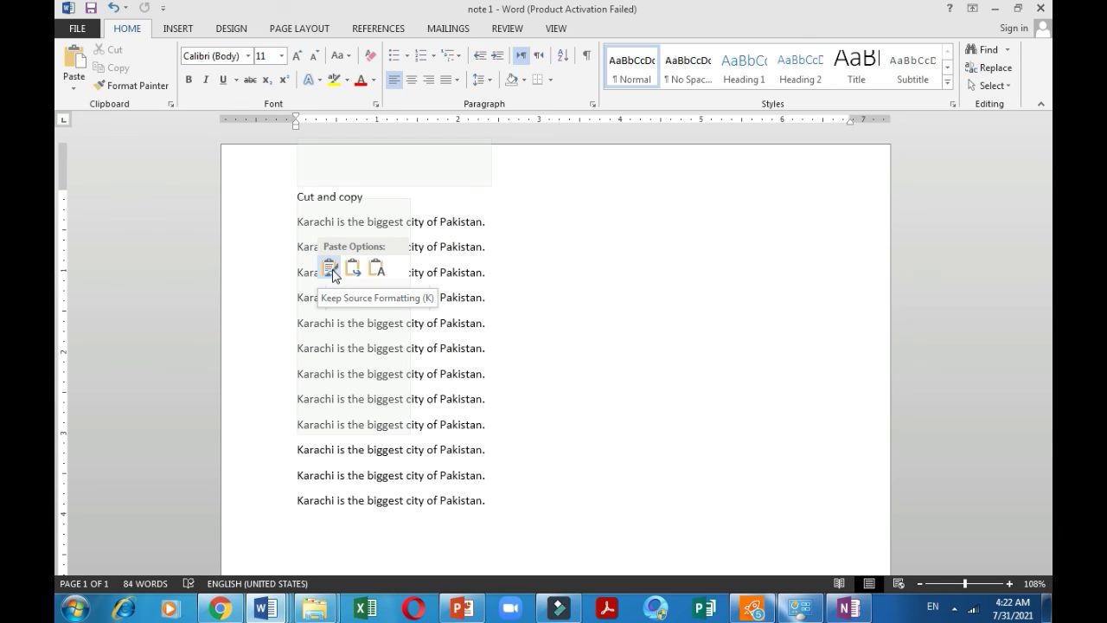
left_click(331, 270)
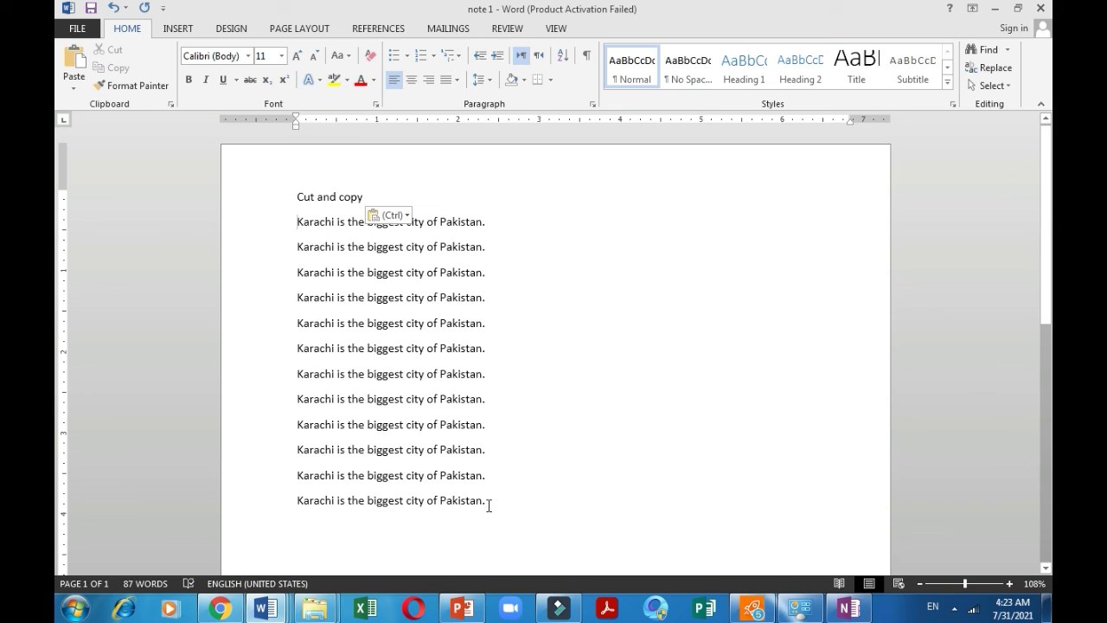
Copy the "Cut and copy" line and paste it three times directly beneath itself
left_click_drag(369, 196, 307, 200)
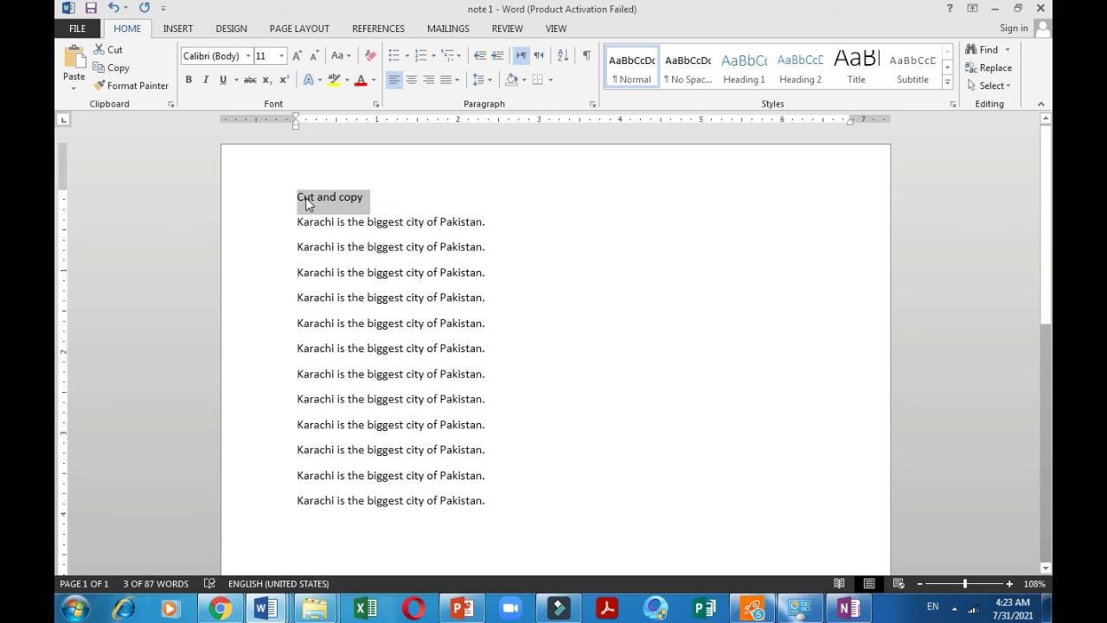
key("Down")
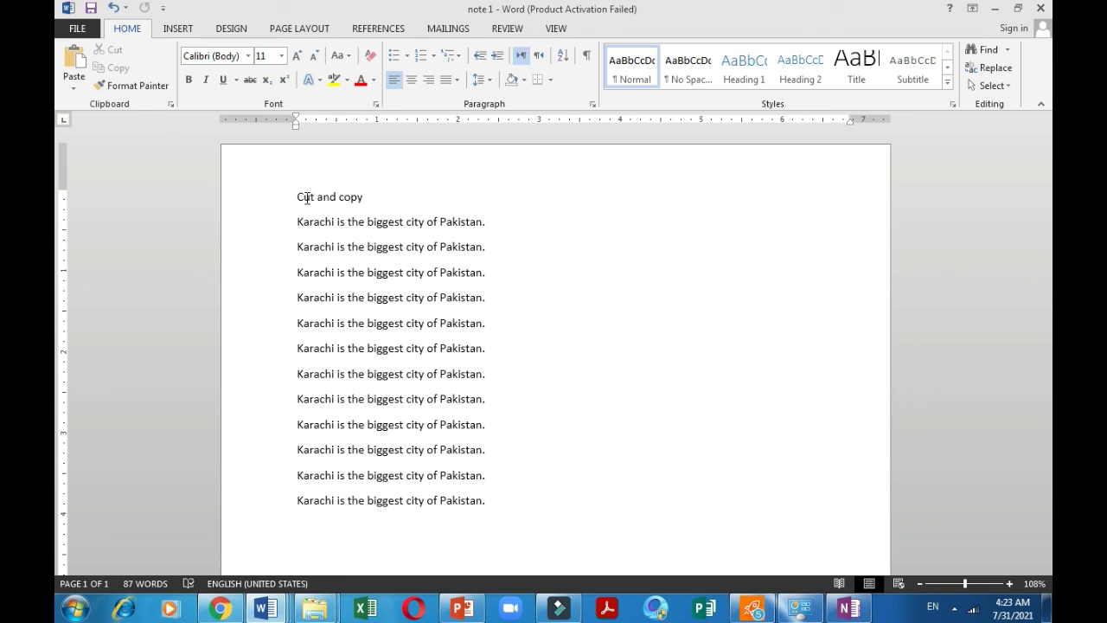
key("ctrl+v")
key("ctrl+v")
key("ctrl+v")
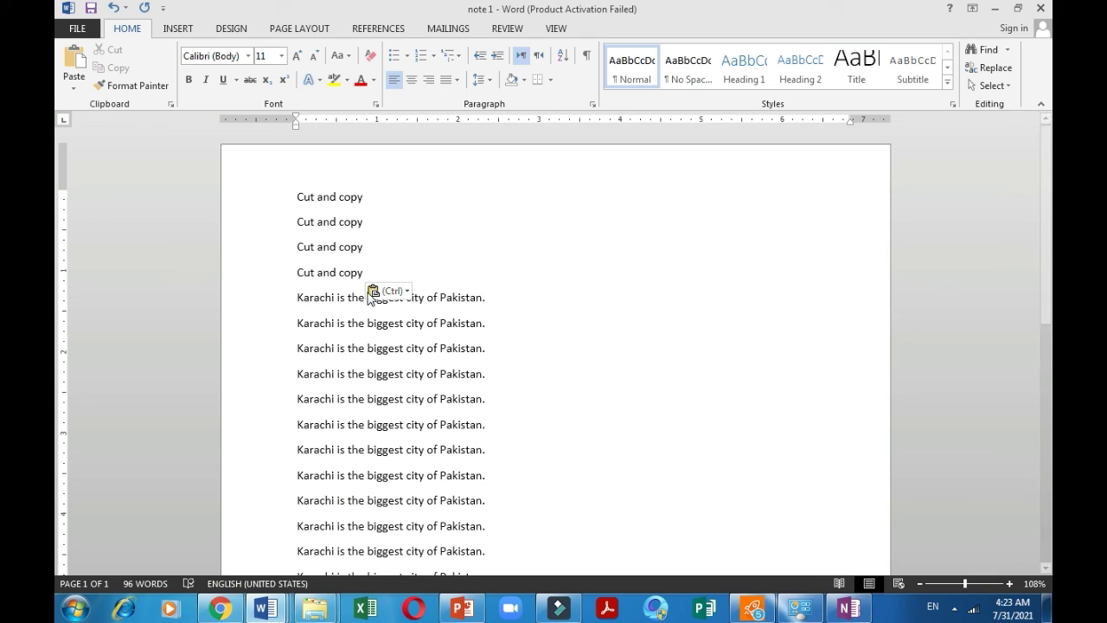
Cut all four "Cut and copy" lines and paste them on a new line after the last Karachi sentence
left_click_drag(365, 271, 305, 205)
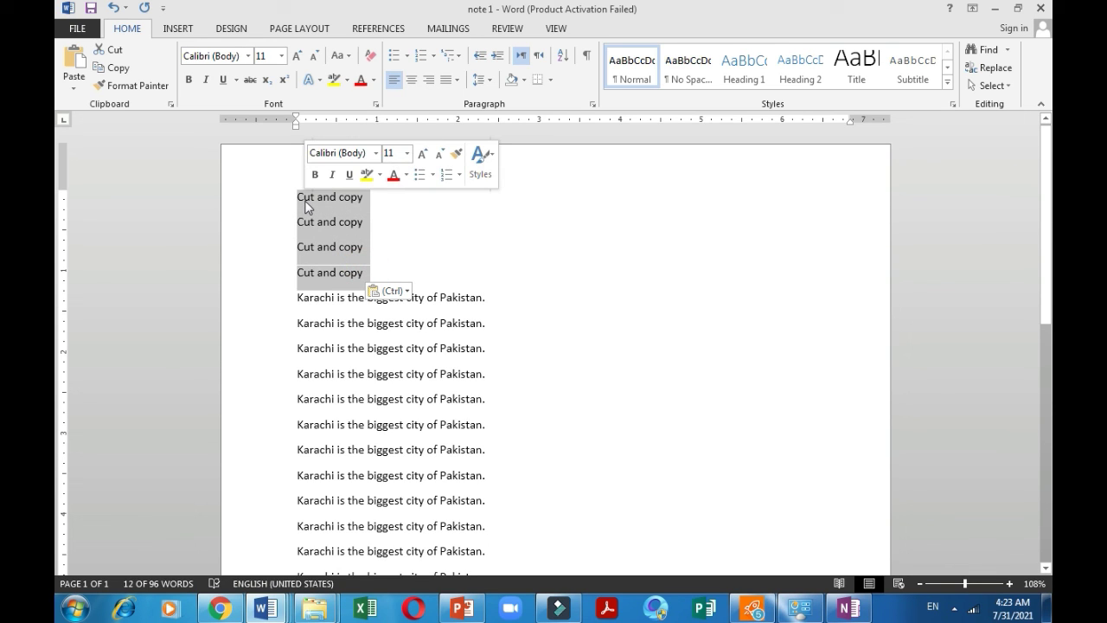
key("ctrl+x")
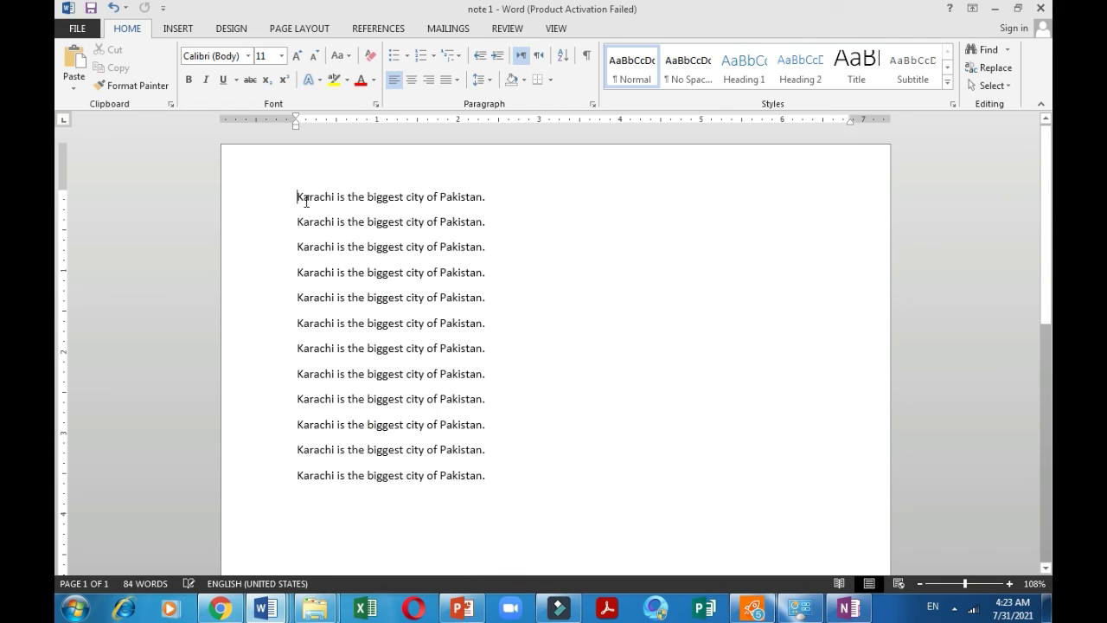
left_click(499, 476)
key("Return")
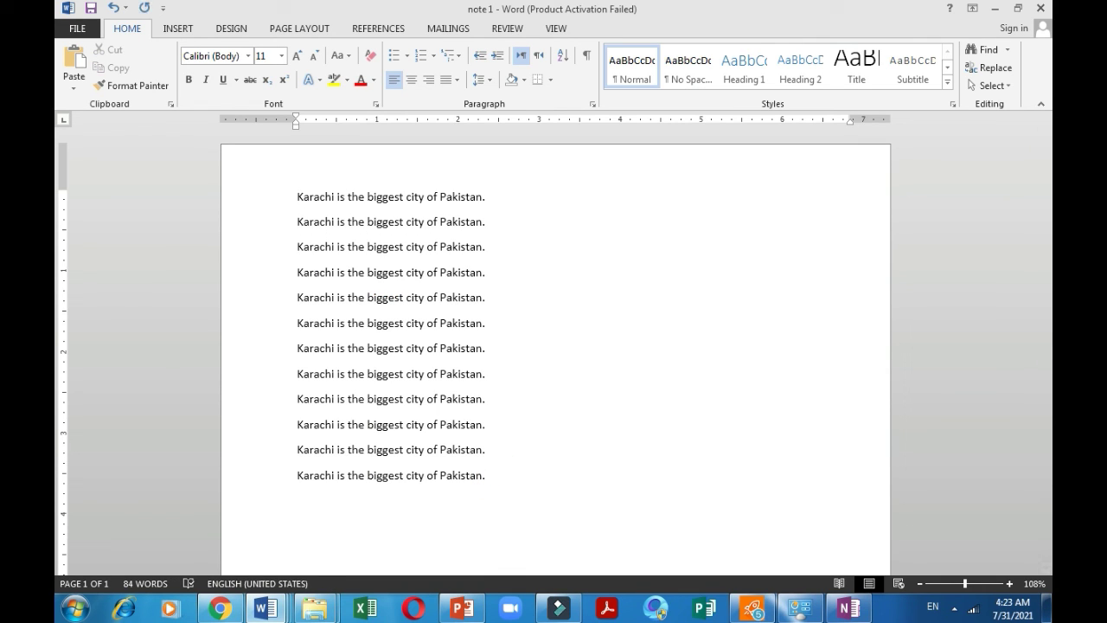
key("ctrl+v")
scroll(497, 477, "down", 1)
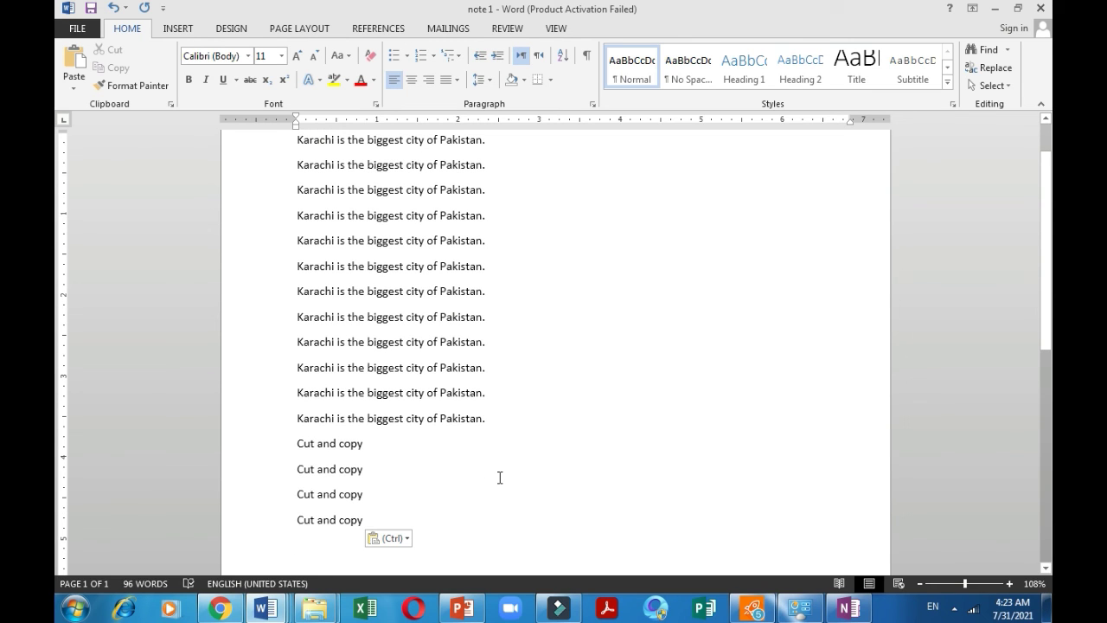
scroll(369, 242, "up", 1)
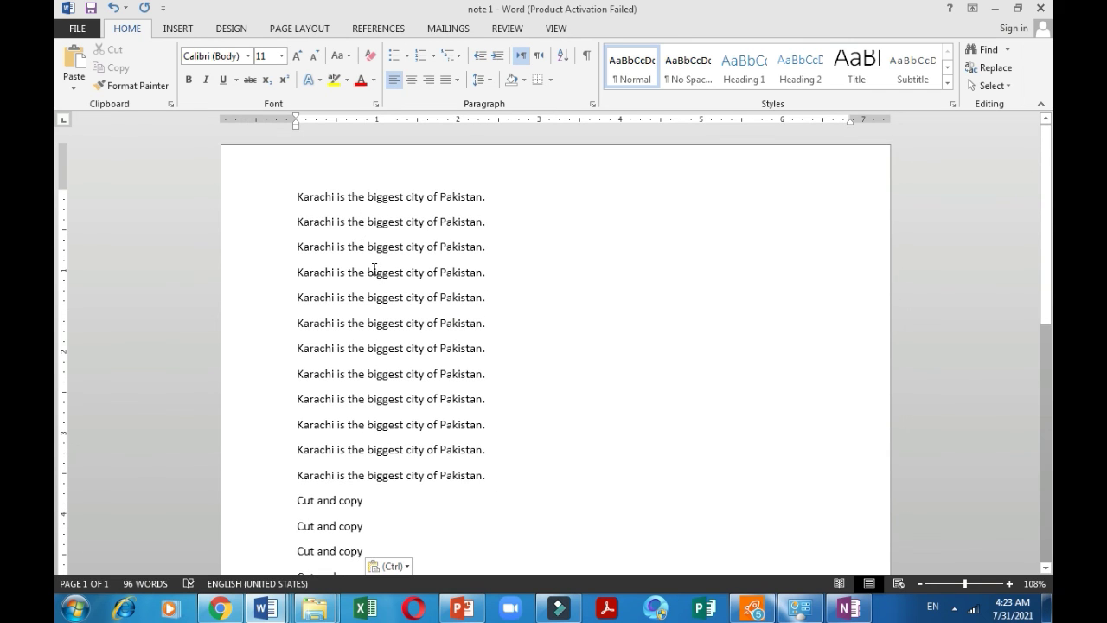
Try cutting the text from "city" in the first Karachi sentence through the last Karachi sentence, and undo the cut
scroll(395, 439, "down", 2)
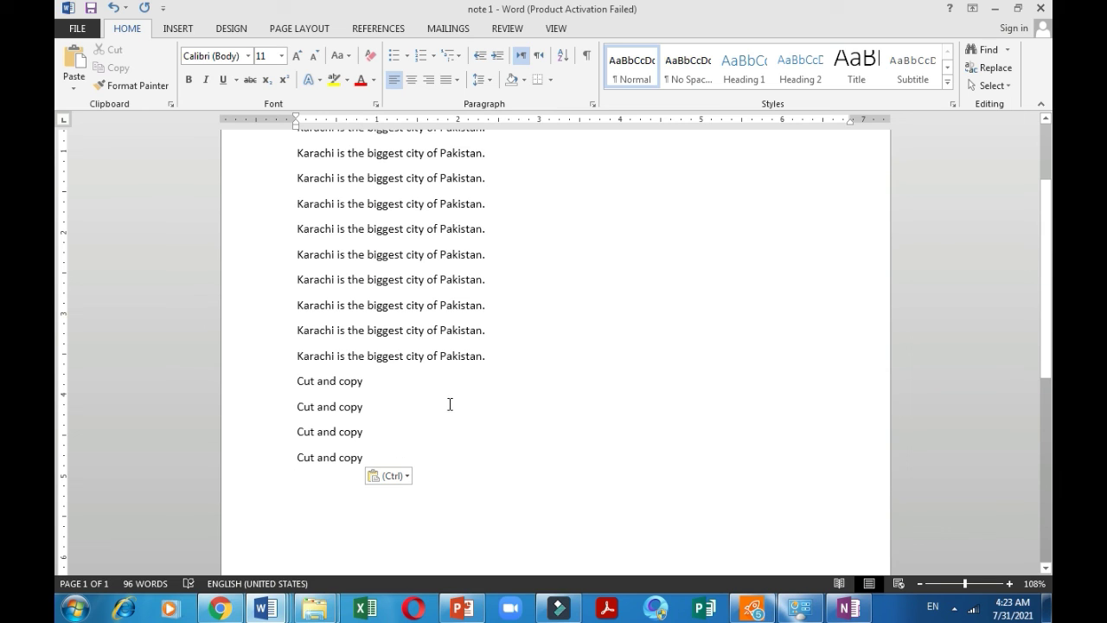
scroll(450, 403, "up", 1)
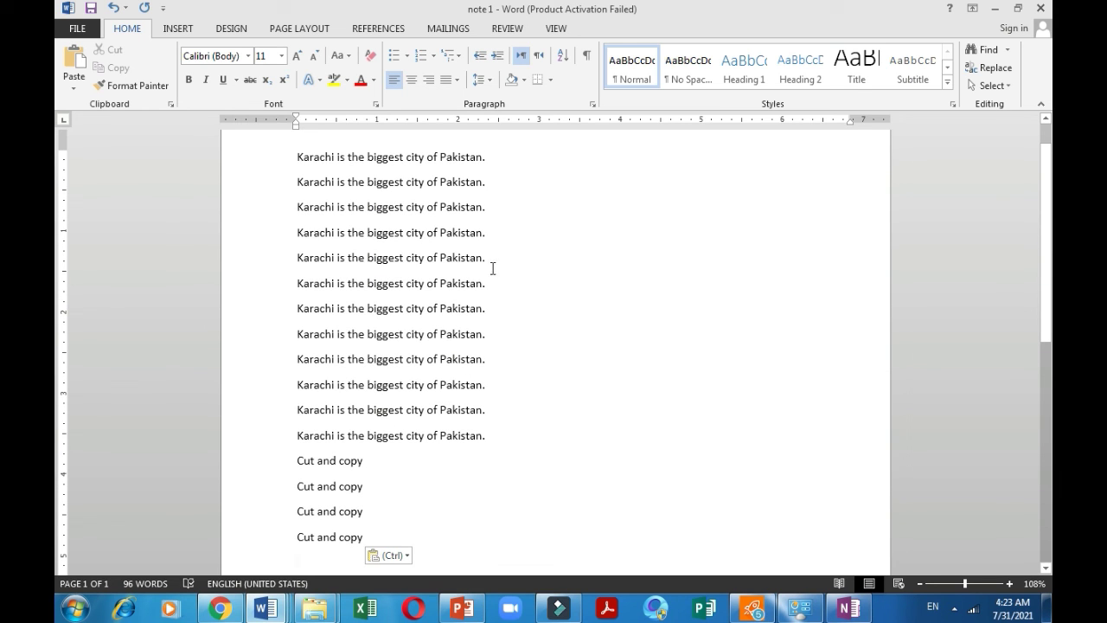
left_click_drag(492, 433, 420, 157)
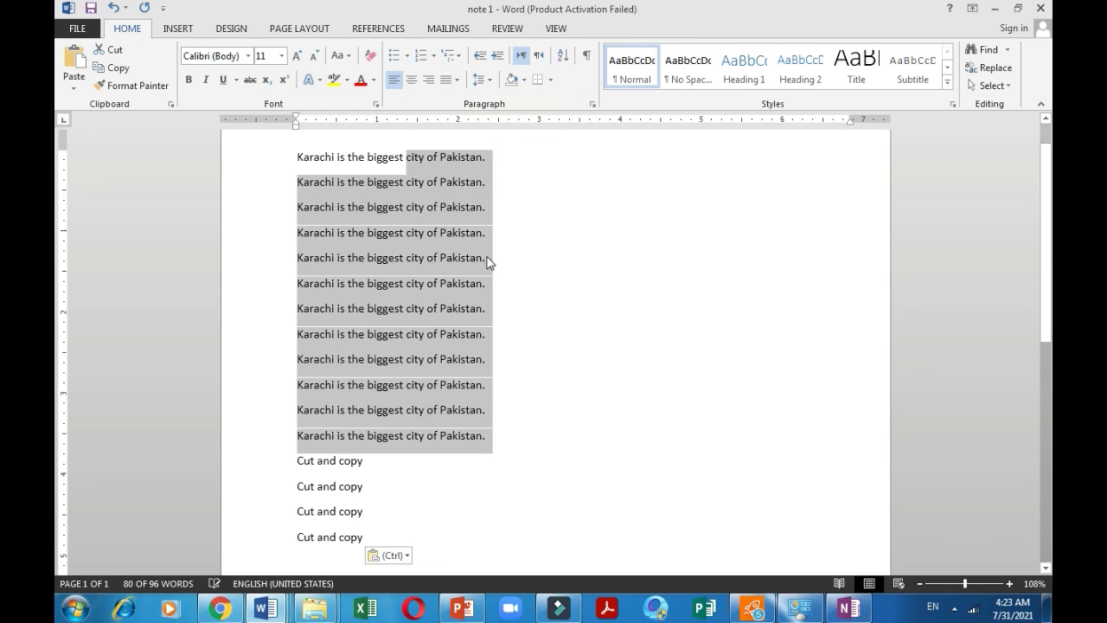
right_click(402, 179)
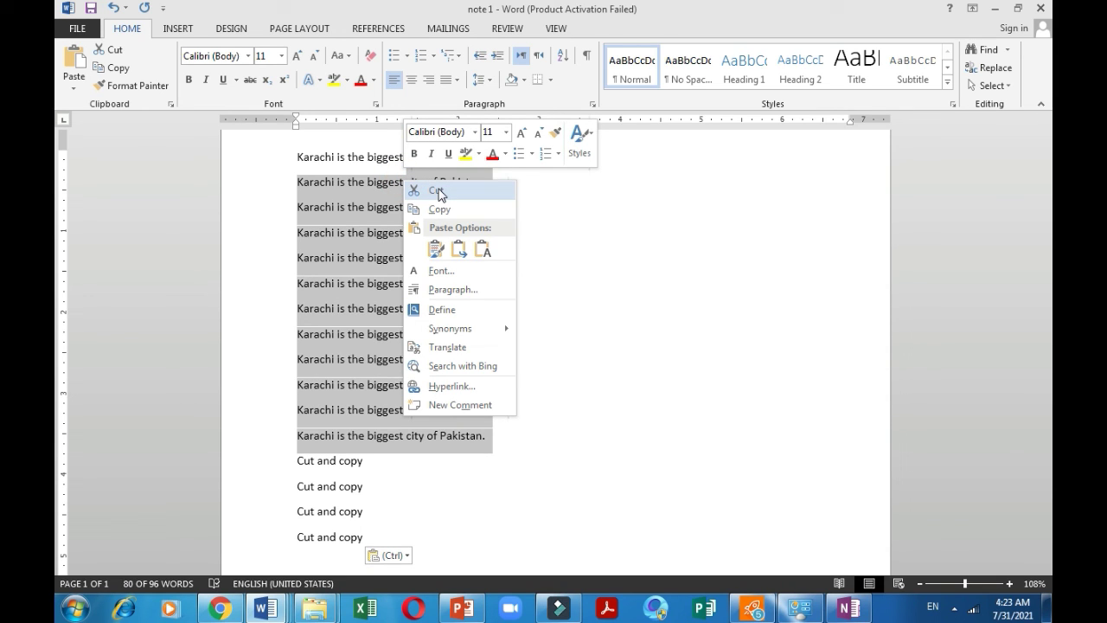
left_click(436, 192)
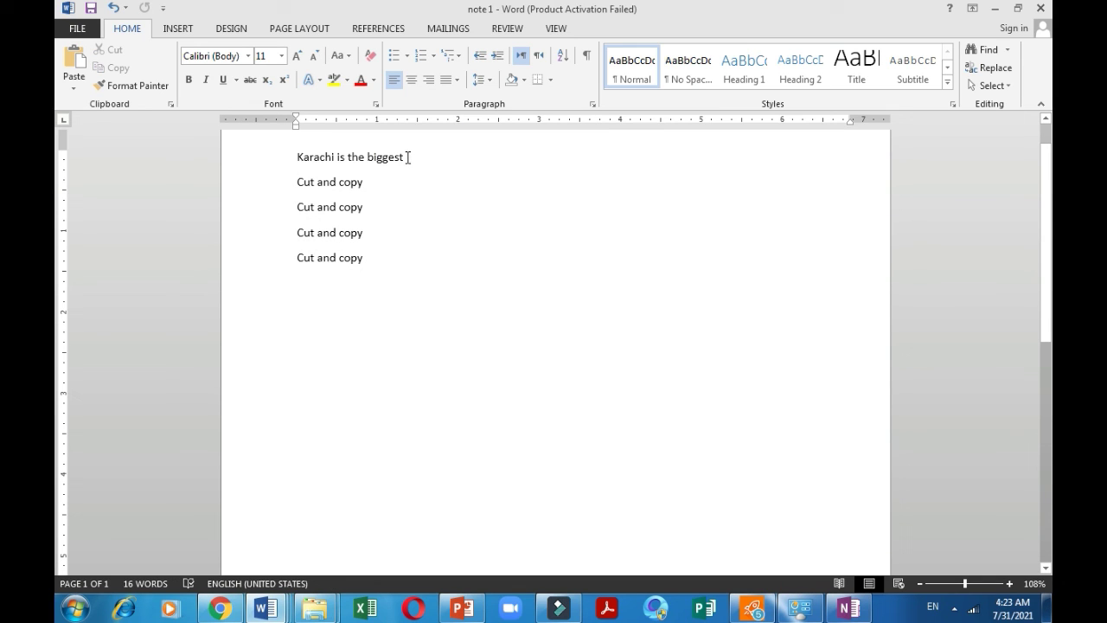
key("ctrl+z")
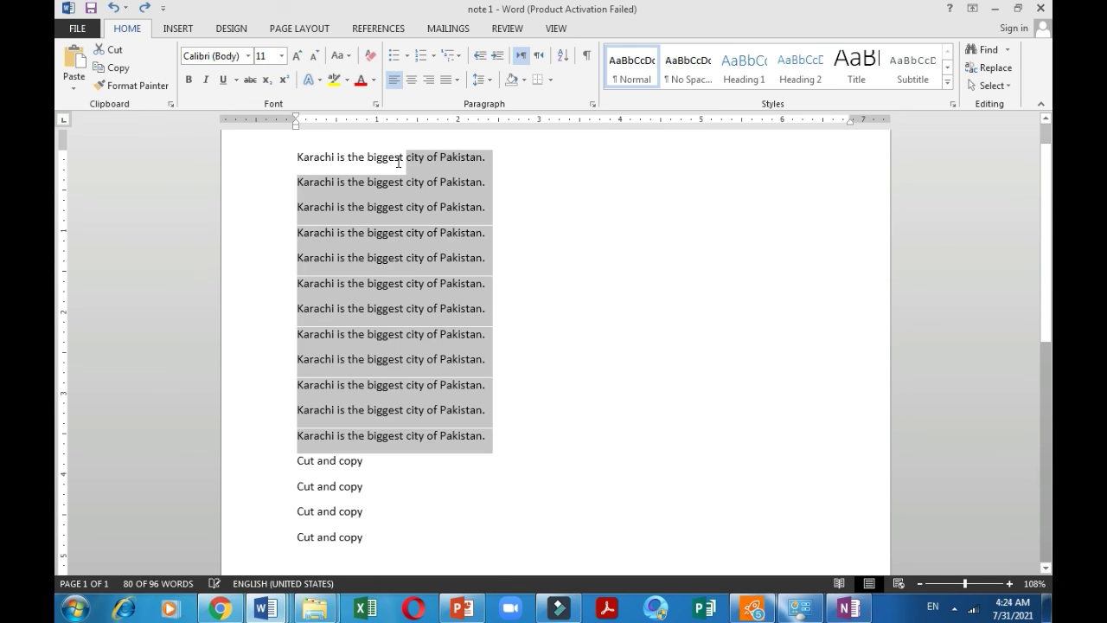
Cut all the Karachi sentences above the "Cut and copy" lines
left_click(493, 459)
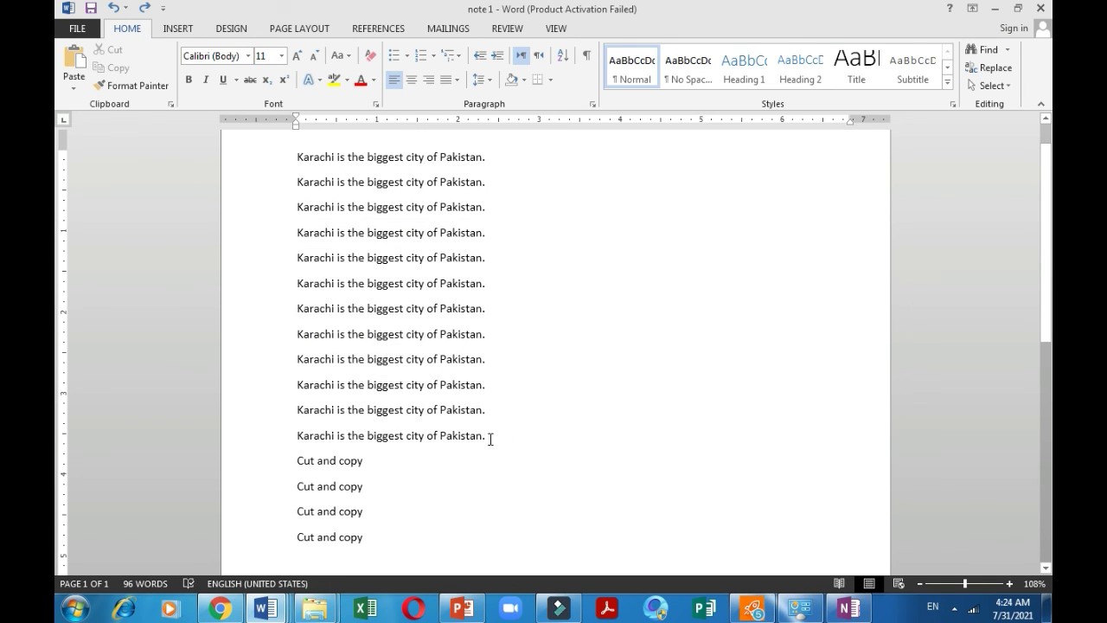
left_click_drag(490, 439, 321, 167)
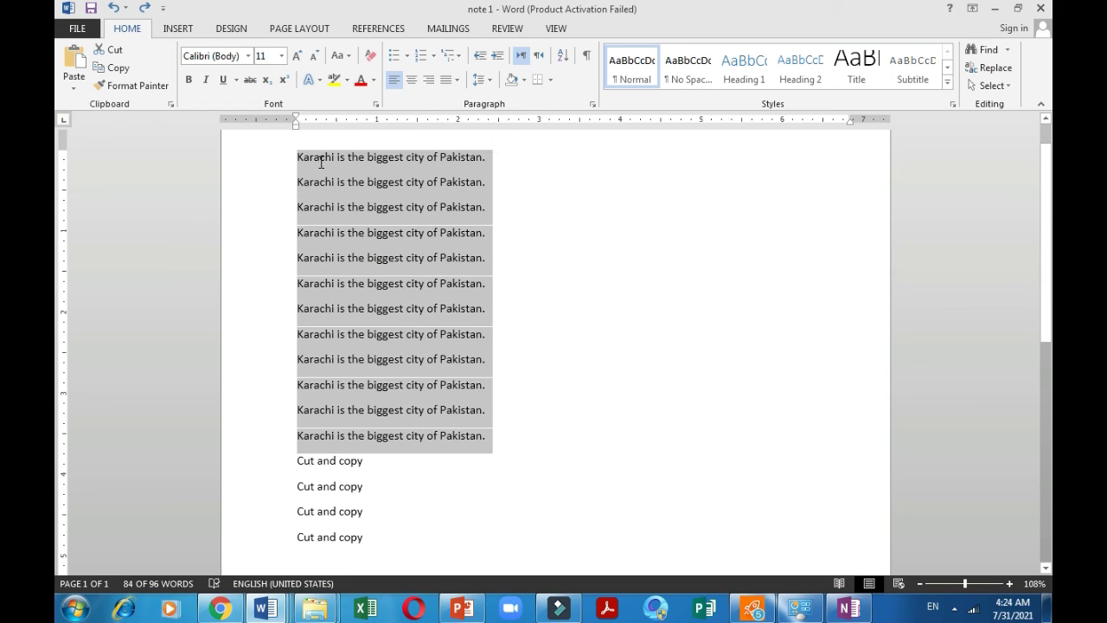
key("ctrl+x")
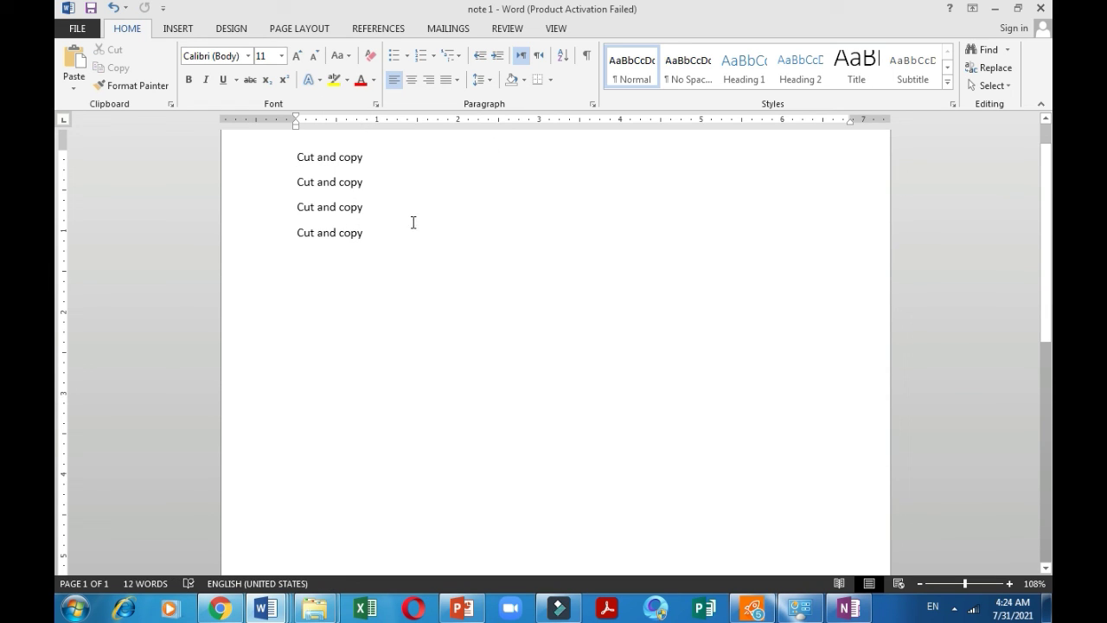
Delete the word "copy" from the end of the second "Cut and copy" line
left_click(364, 187)
key("BackSpace")
key("BackSpace")
key("BackSpace")
key("BackSpace")
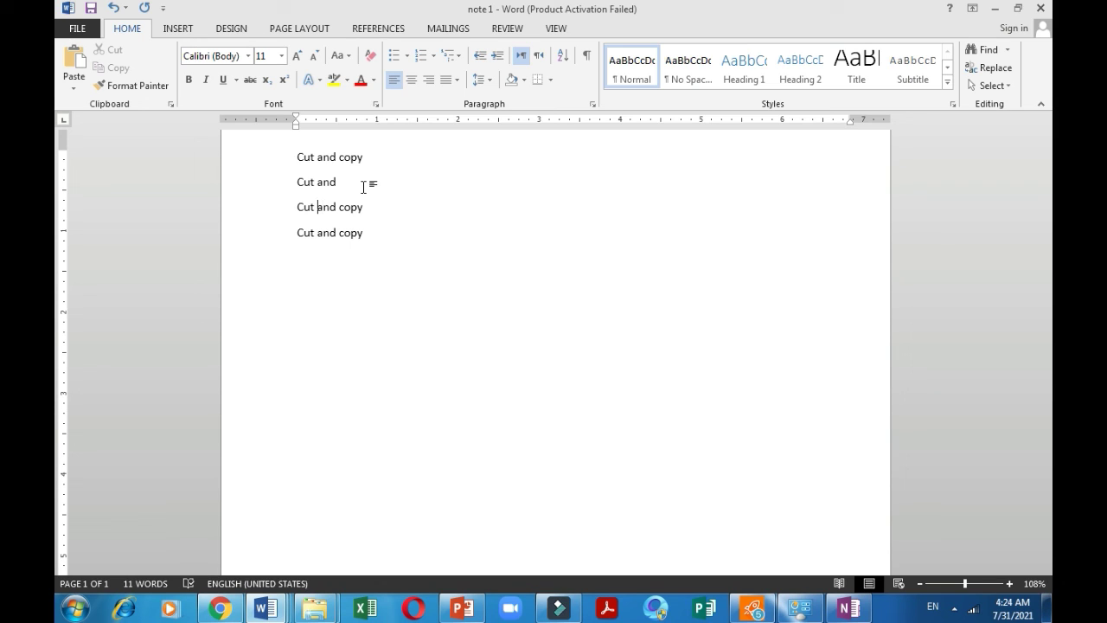
Erase "Cut" and the space between "and" and "copy" in the third line, leaving "andcopy"
key("BackSpace")
key("BackSpace")
key("BackSpace")
key("BackSpace")
key("BackSpace")
key("BackSpace")
key("BackSpace")
key("BackSpace")
key("BackSpace")
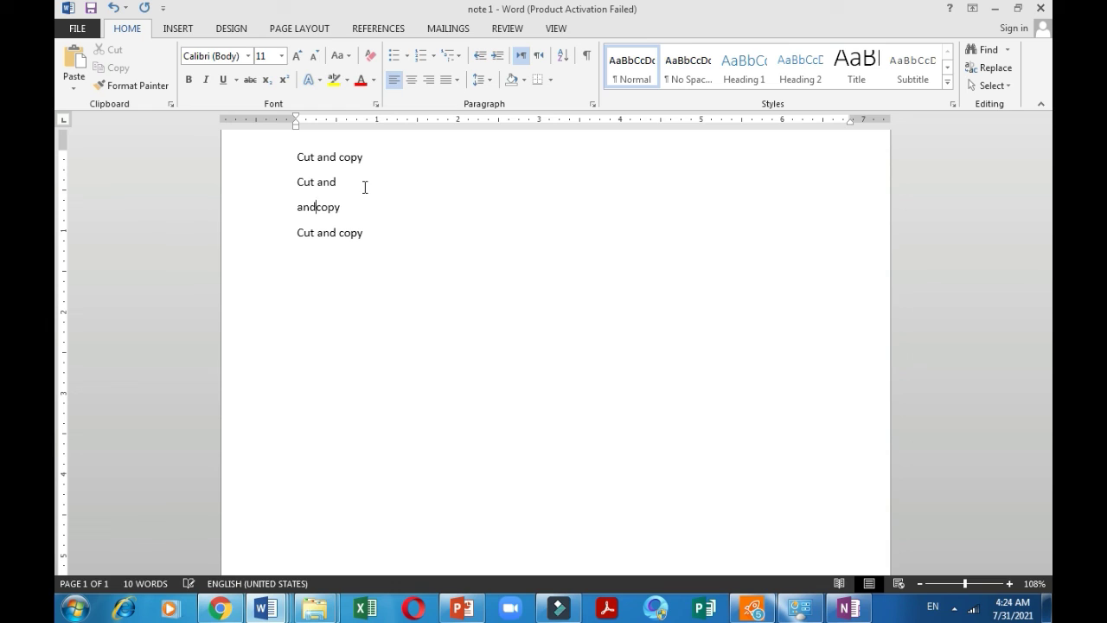